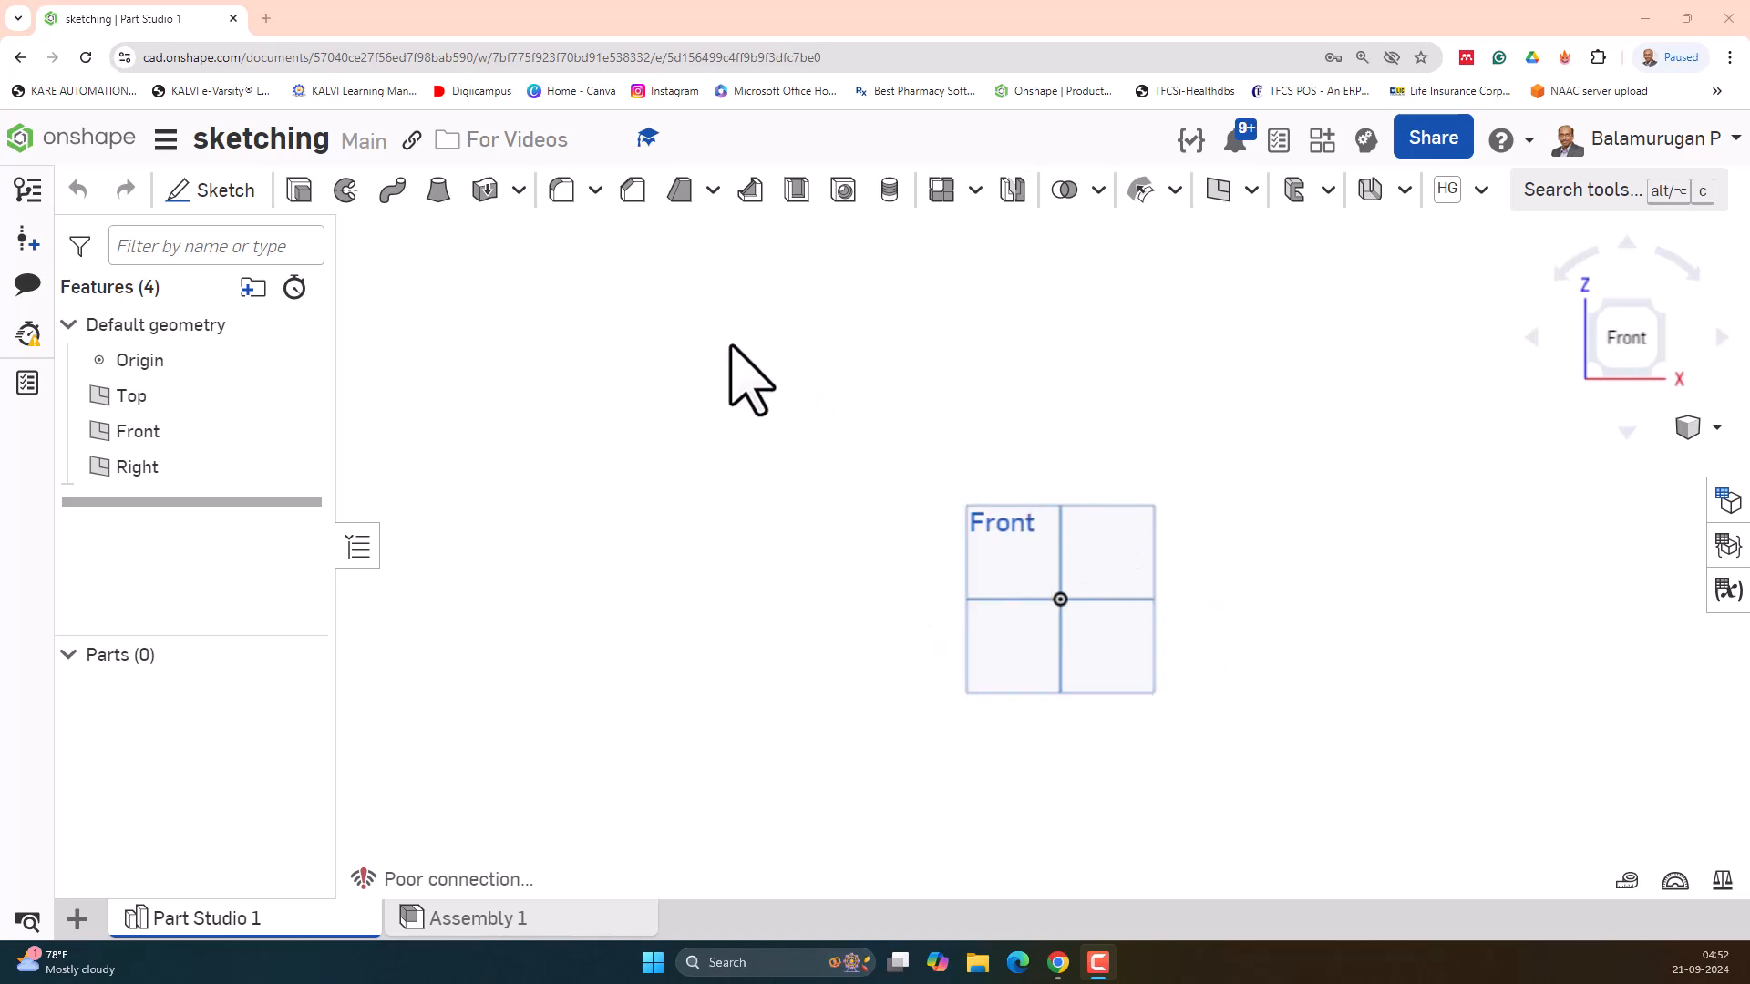
# - Start a new sketch on the Front plane
pyautogui.click(225, 191)
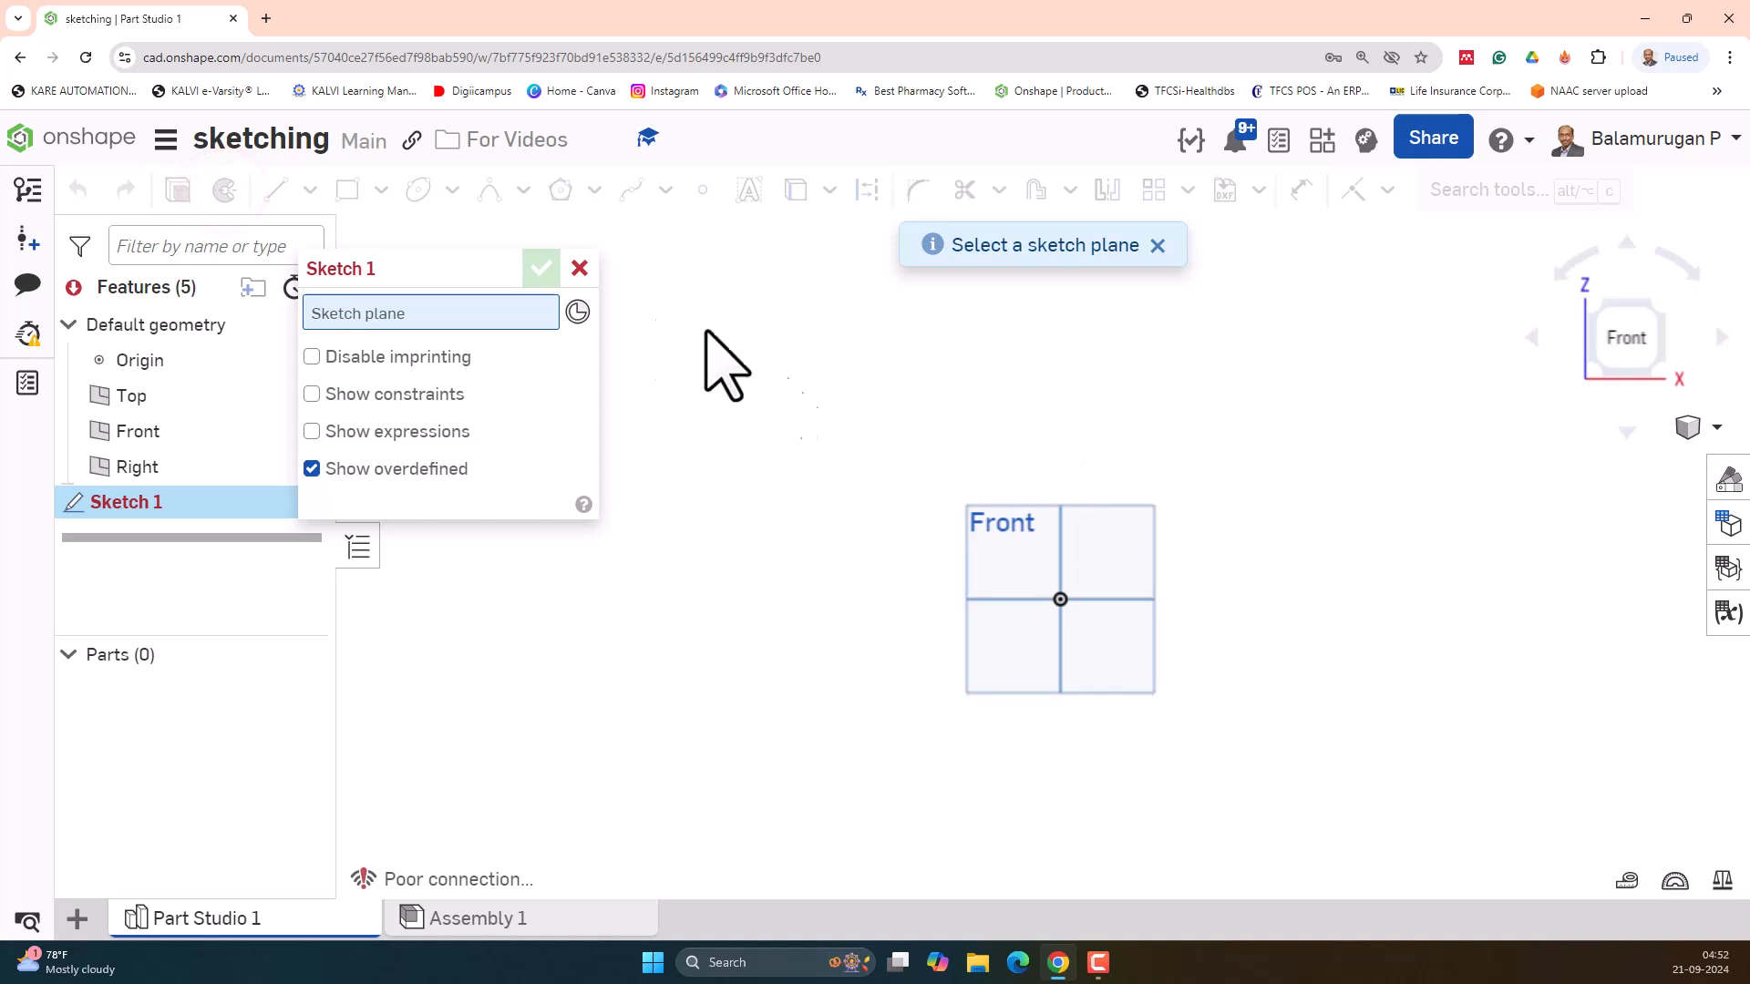
pyautogui.moveTo(1242, 801); pyautogui.dragTo(1236, 736, button='right')
pyautogui.click(993, 544)
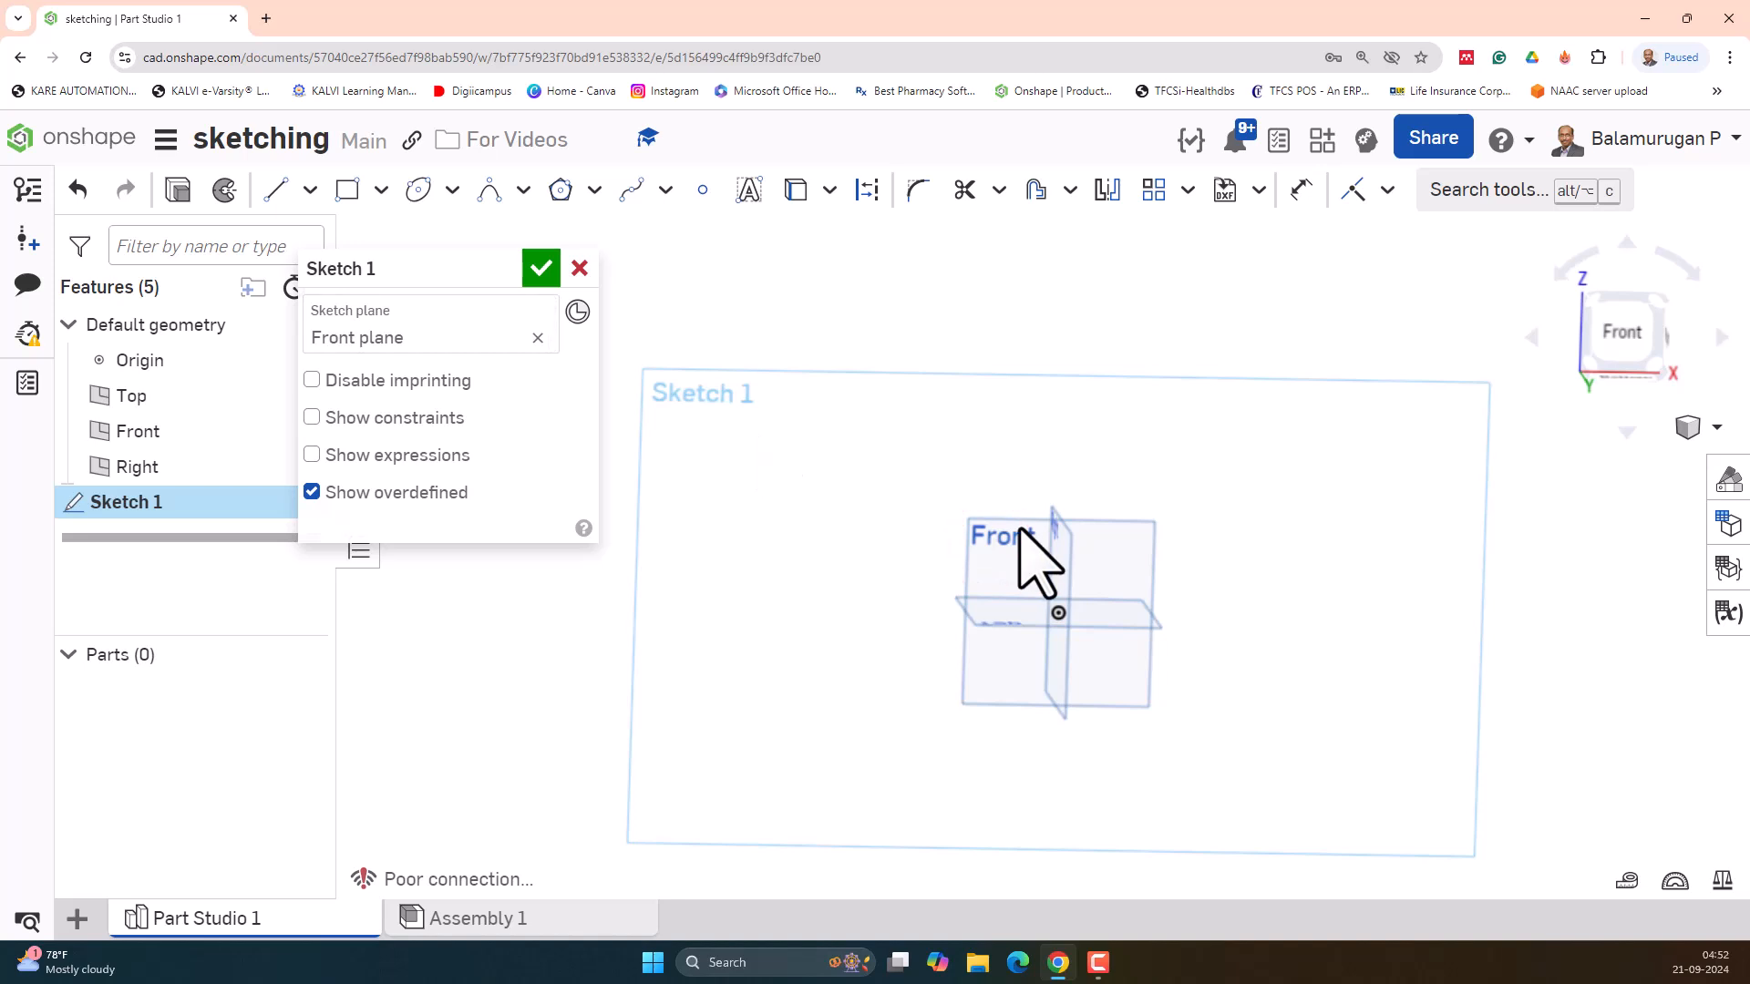
pyautogui.press('n')
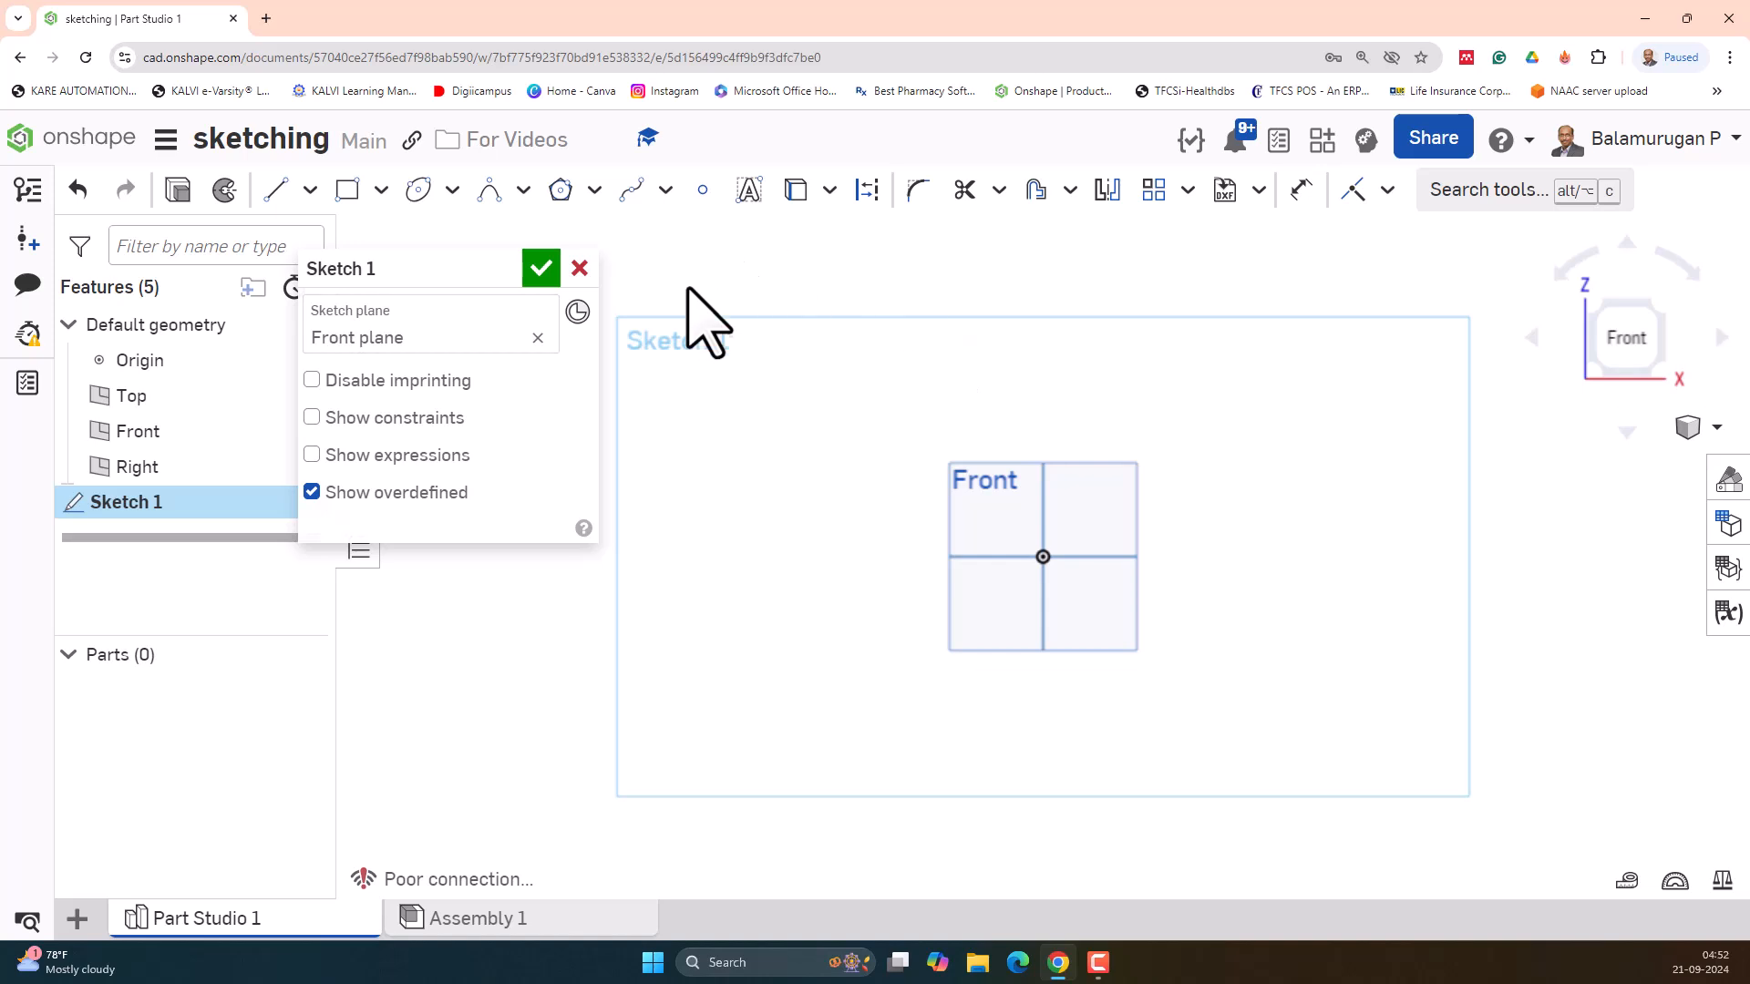
pyautogui.scroll(3, 1028, 485)
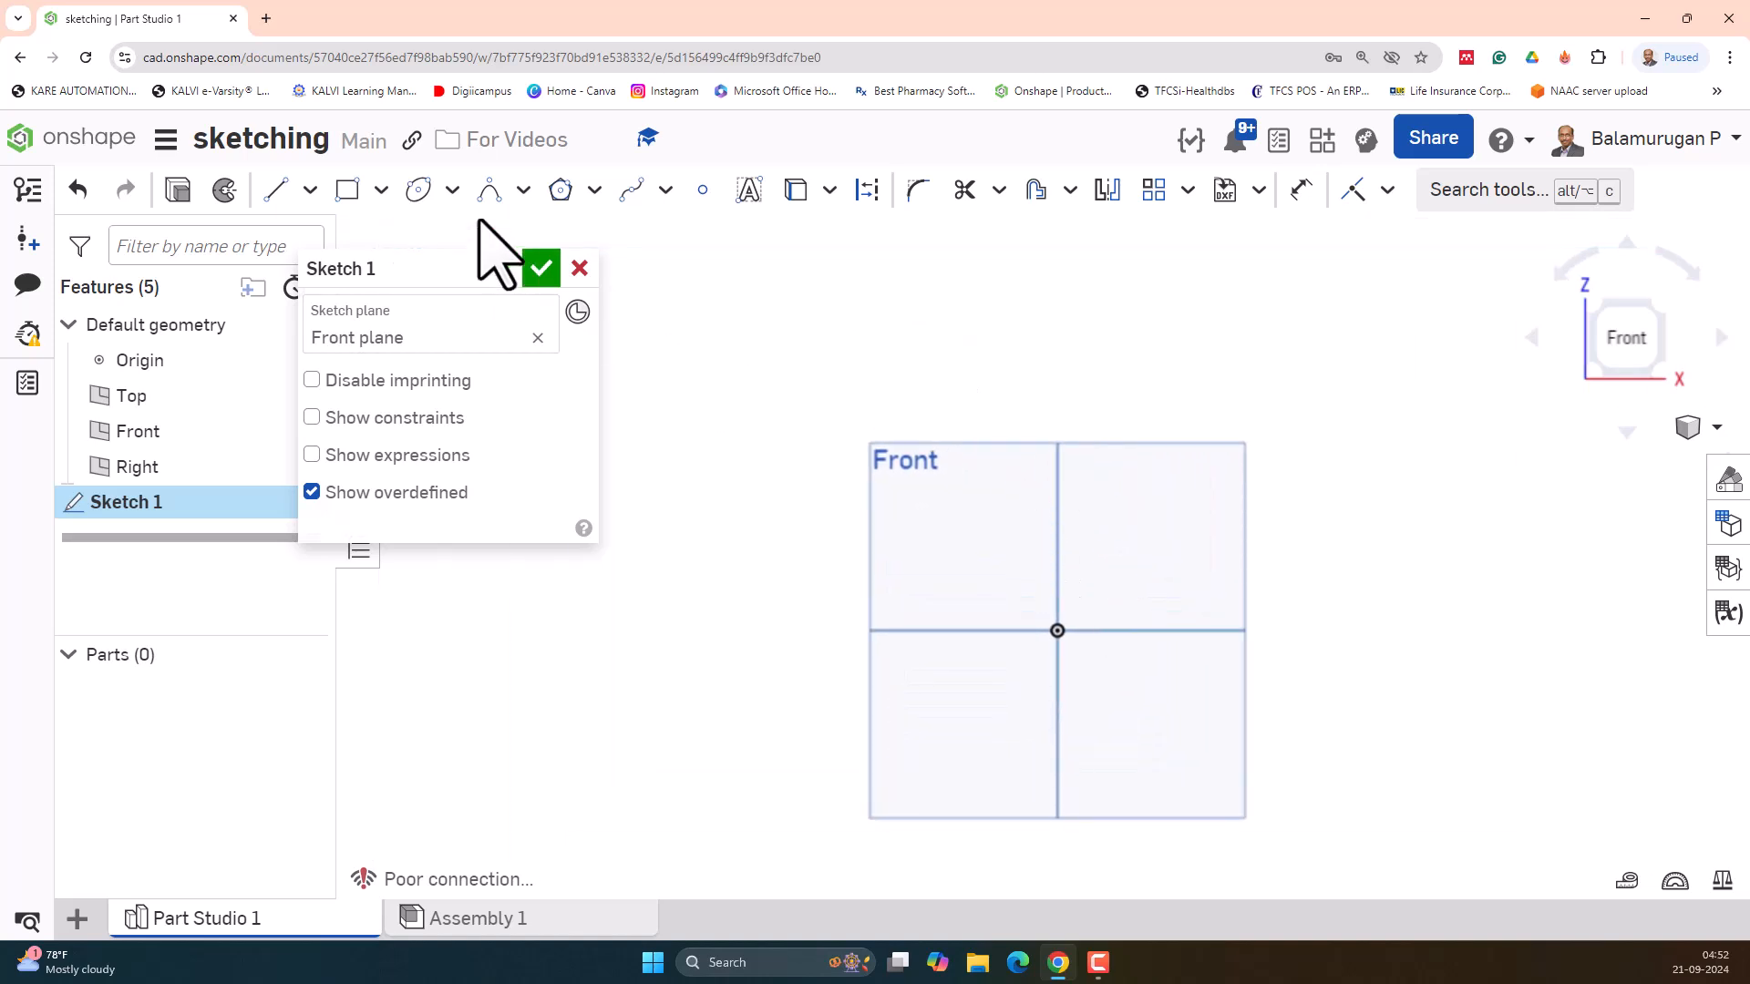
# - Draw an inscribed polygon centred on the origin, with a construction circle about 76 mm in diameter
pyautogui.click(347, 191)
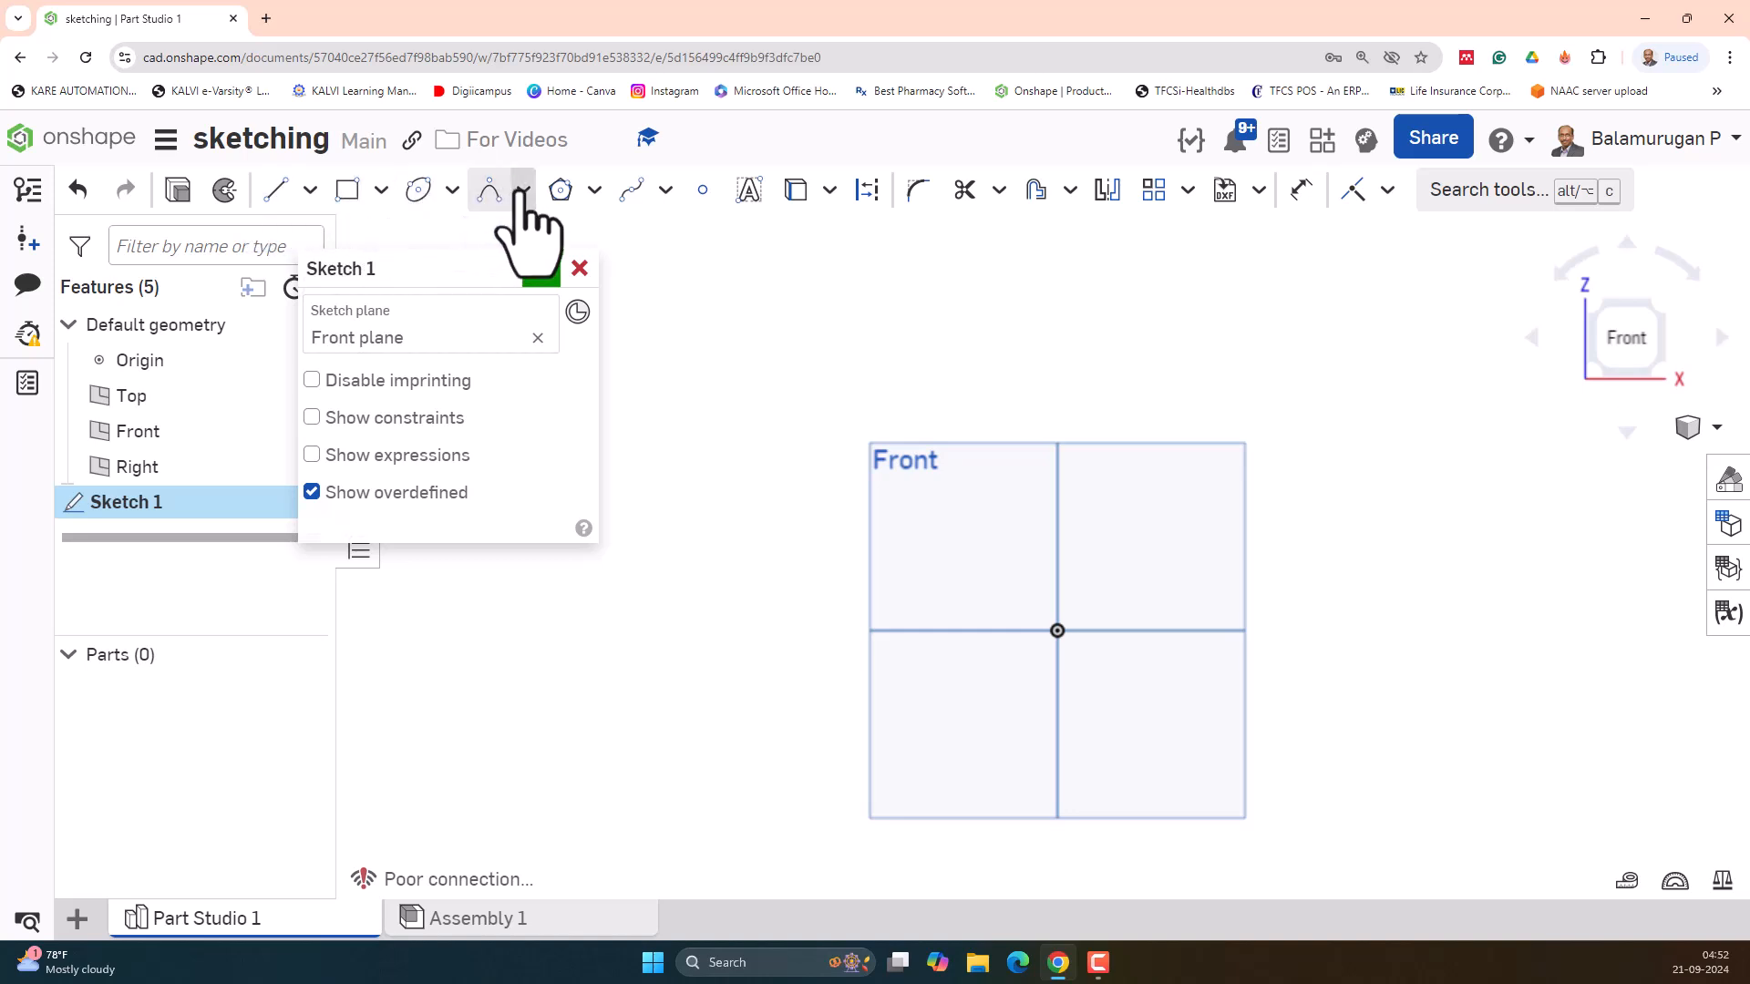
pyautogui.click(599, 189)
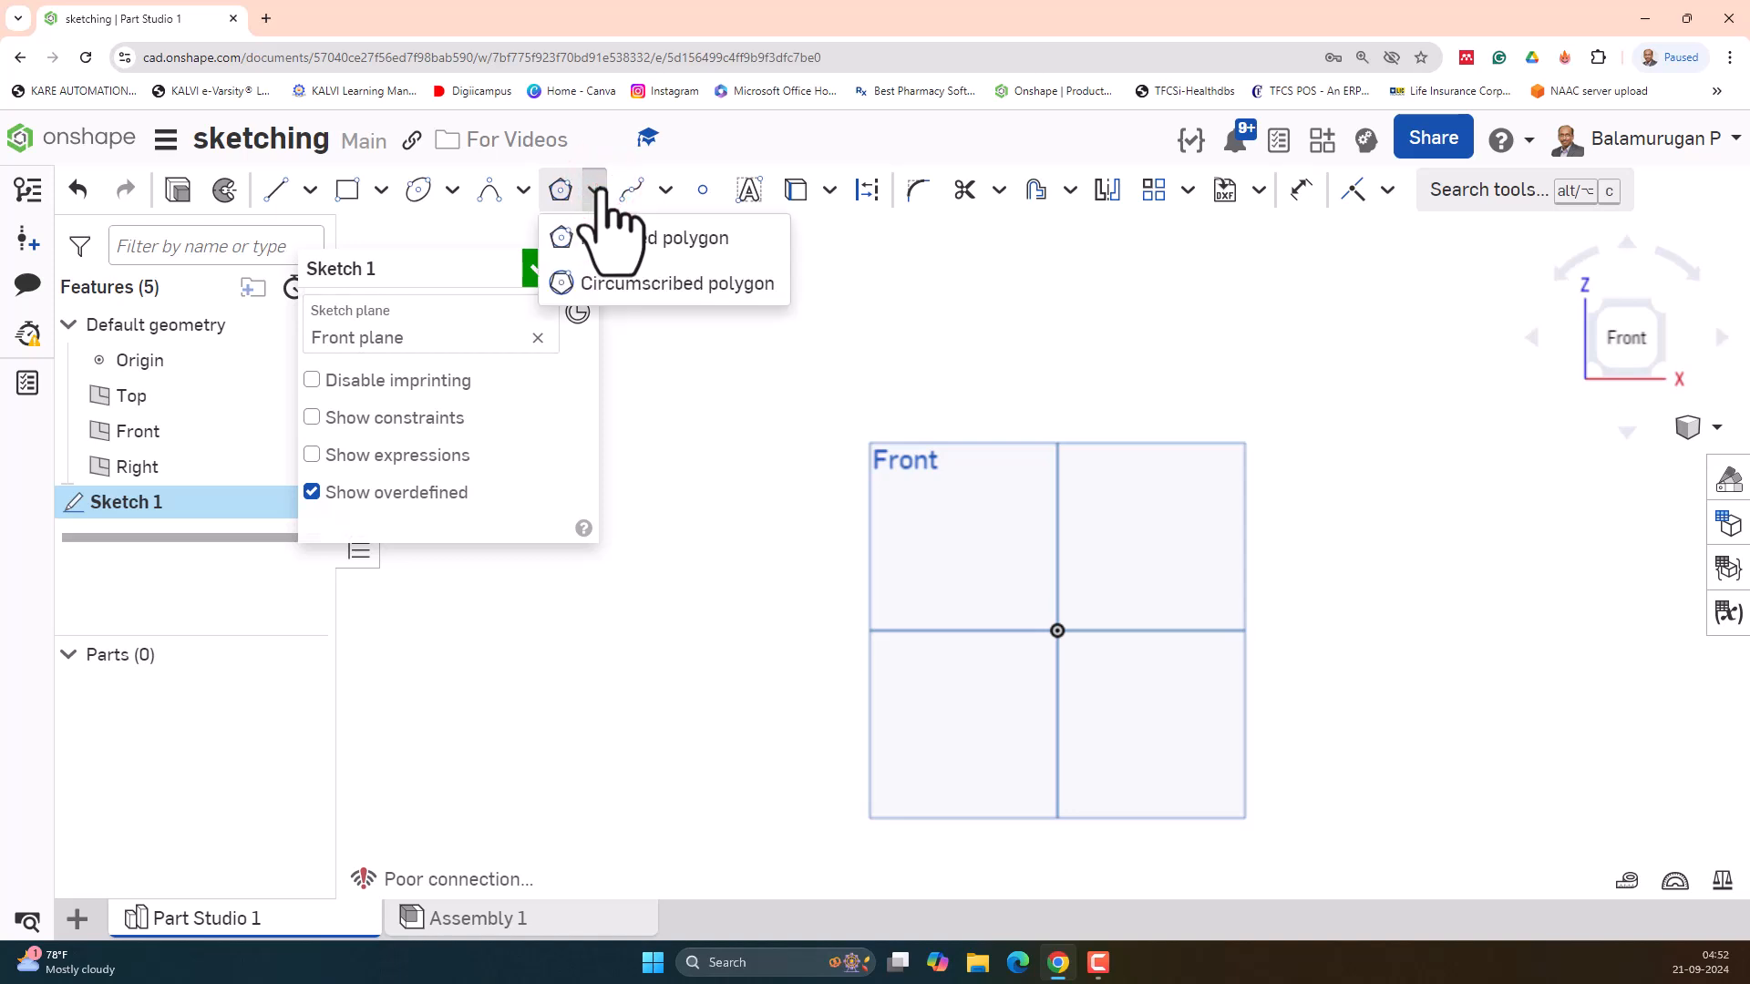
pyautogui.click(673, 239)
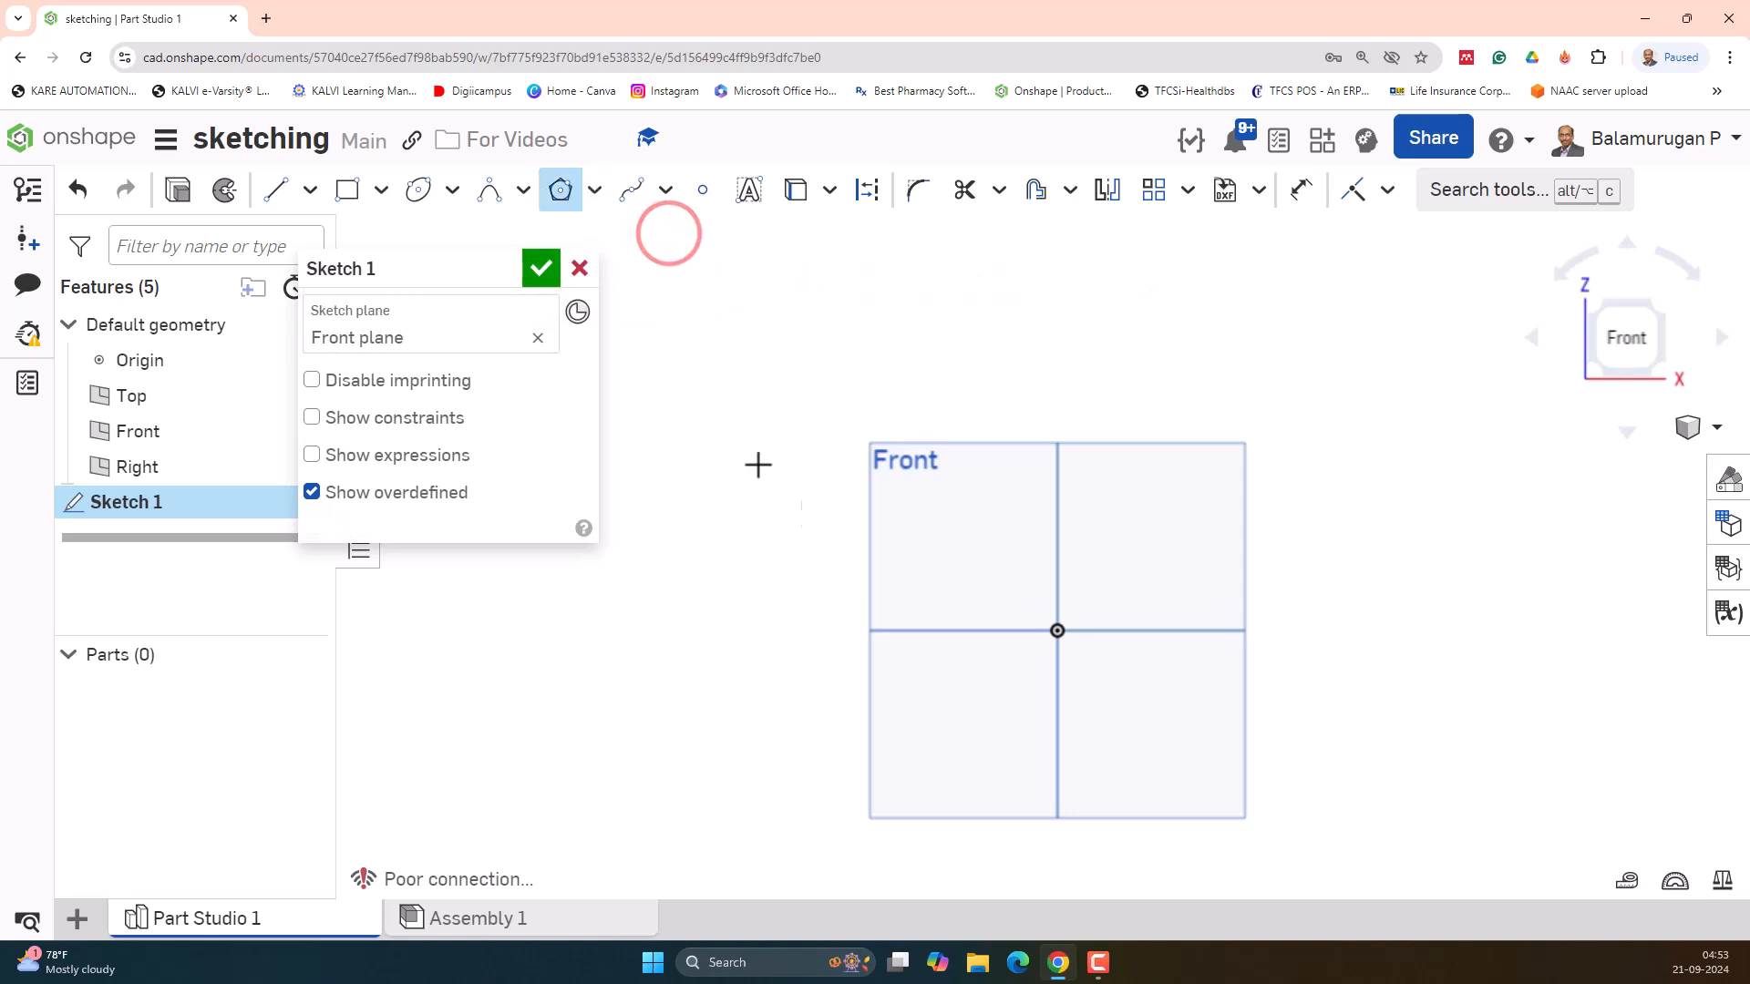
pyautogui.click(1058, 630)
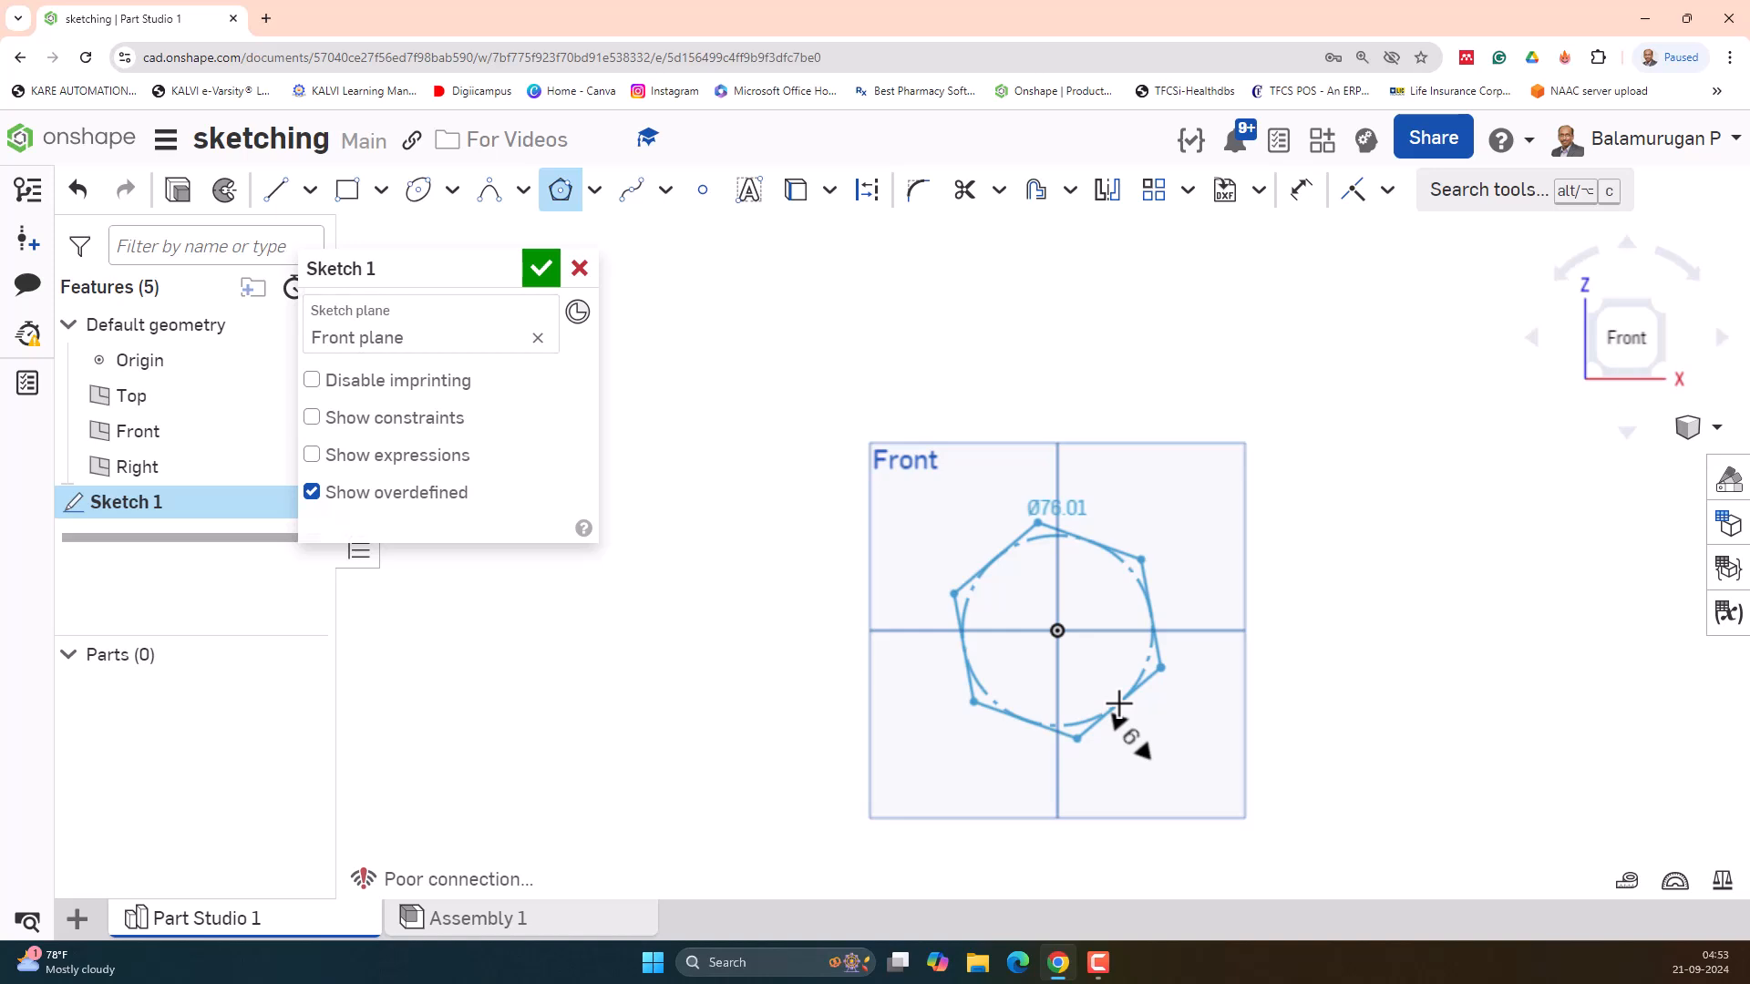
# - Try different side counts for the polygon, going down to 3 sides and up to 15
pyautogui.press('Down')
pyautogui.press('Down')
pyautogui.press('Down')
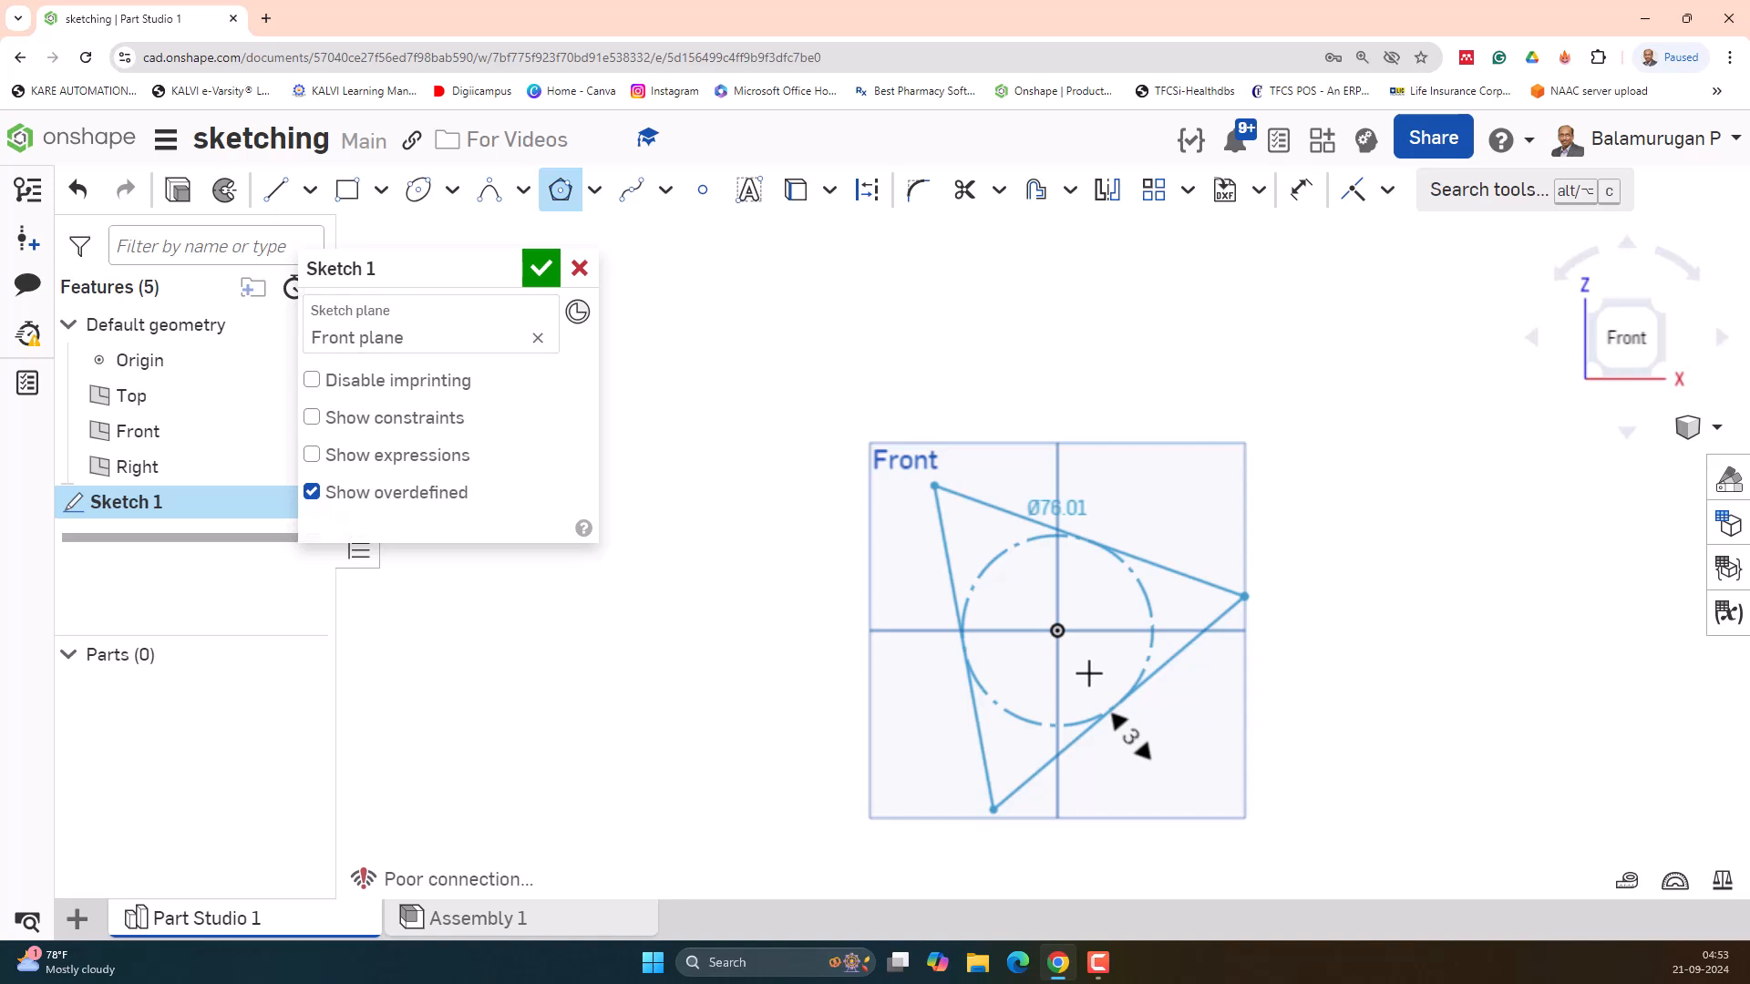
pyautogui.press('Up')
pyautogui.press('Up')
pyautogui.press('Up')
pyautogui.press('Up')
pyautogui.press('Up')
pyautogui.press('Up')
pyautogui.press('Up')
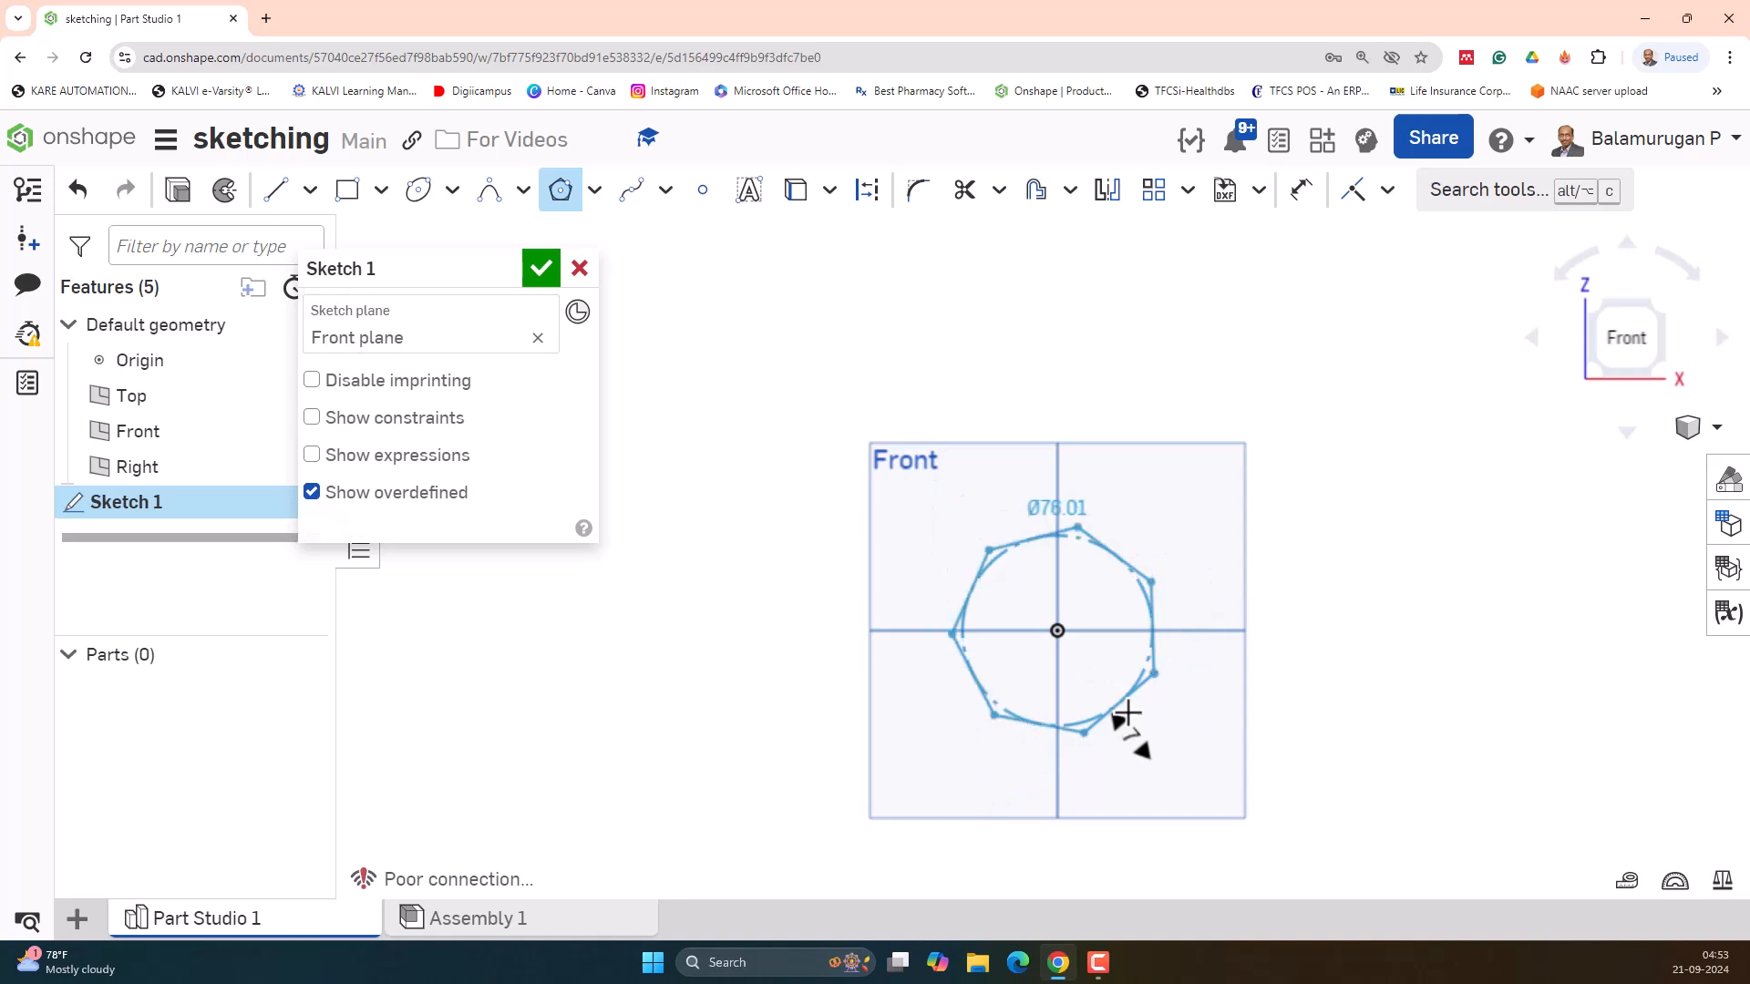
pyautogui.press('Up')
pyautogui.press('Up')
pyautogui.press('Up')
pyautogui.press('Up')
pyautogui.press('Up')
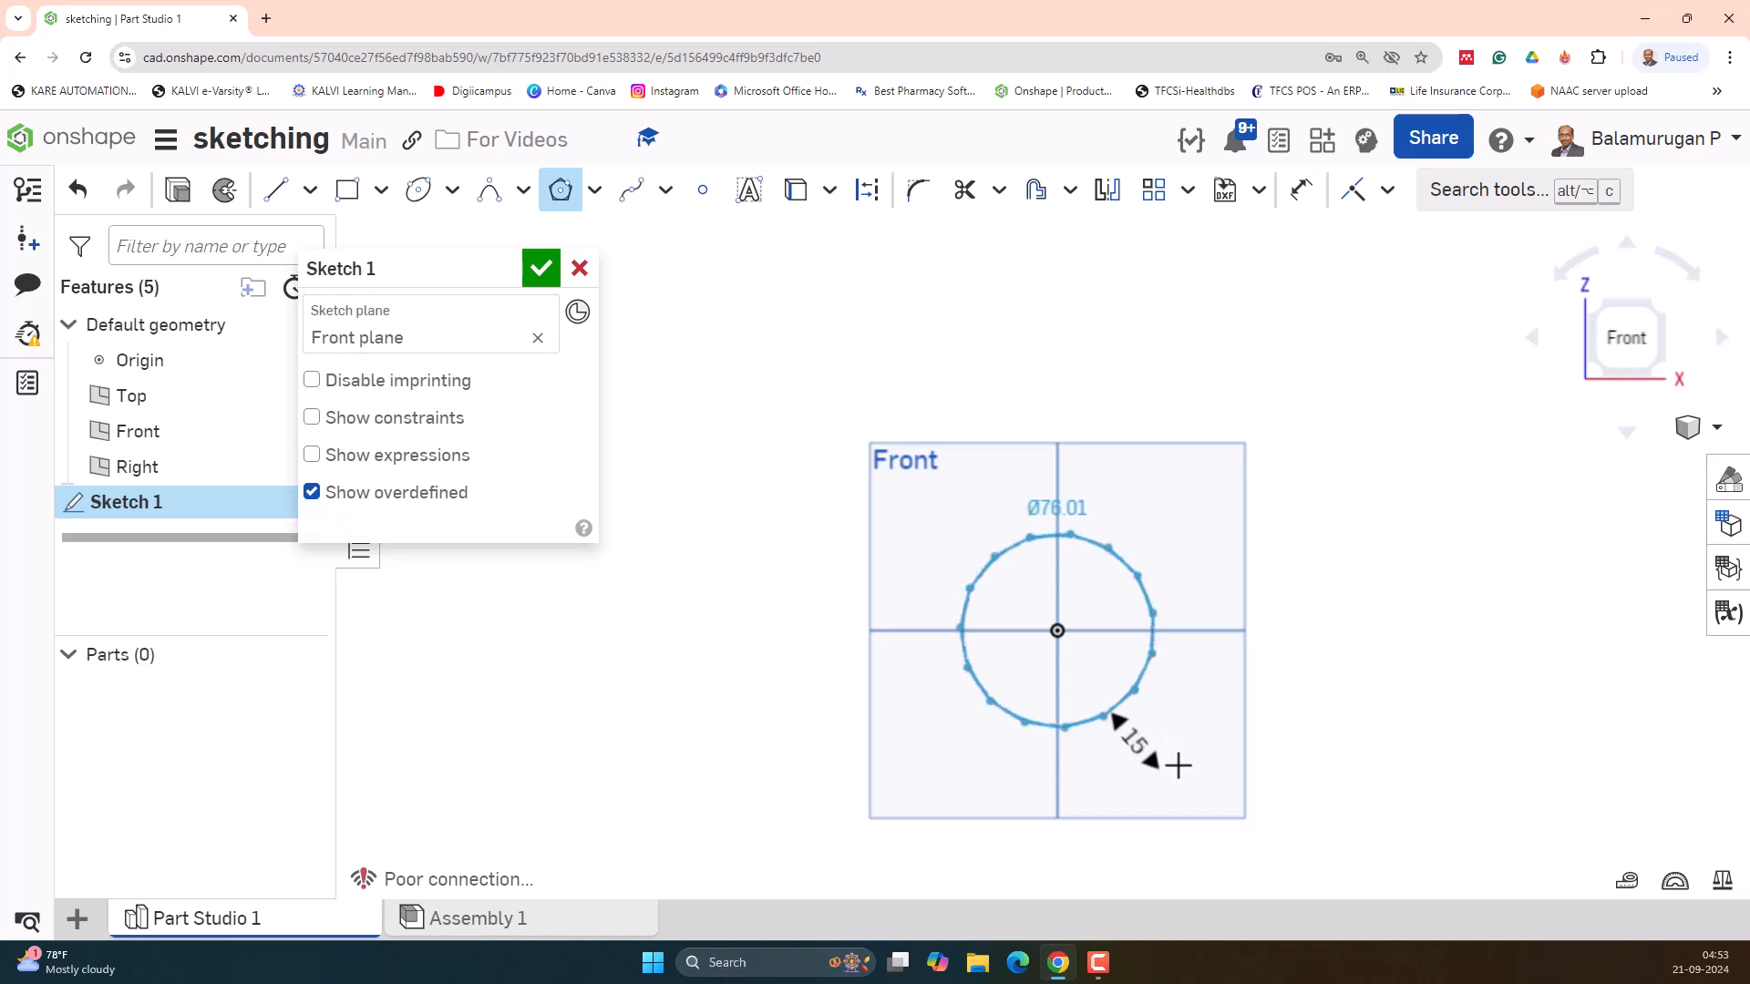
# - Reduce the polygon to 4 sides and finish placing it
pyautogui.press('Down')
pyautogui.press('Down')
pyautogui.press('Down')
pyautogui.press('Down')
pyautogui.press('Down')
pyautogui.press('Down')
pyautogui.press('Down')
pyautogui.press('Down')
pyautogui.press('Down')
pyautogui.press('Down')
pyautogui.press('Down')
pyautogui.press('Down')
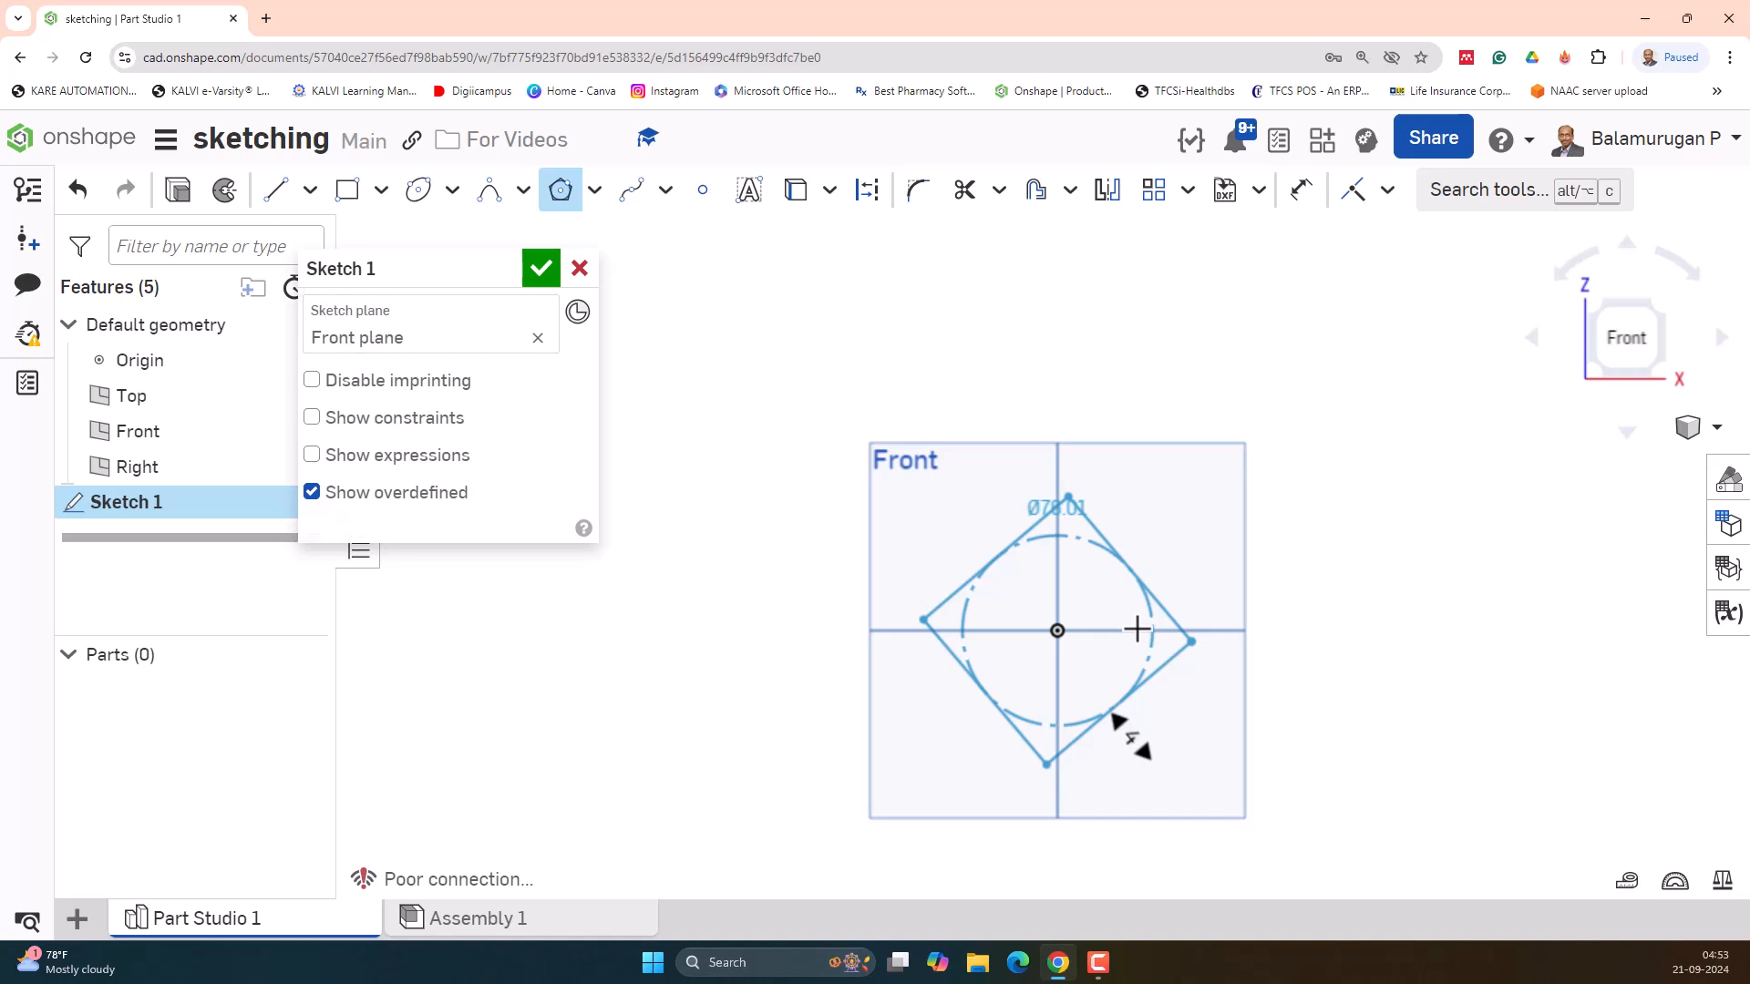
pyautogui.click(1136, 629)
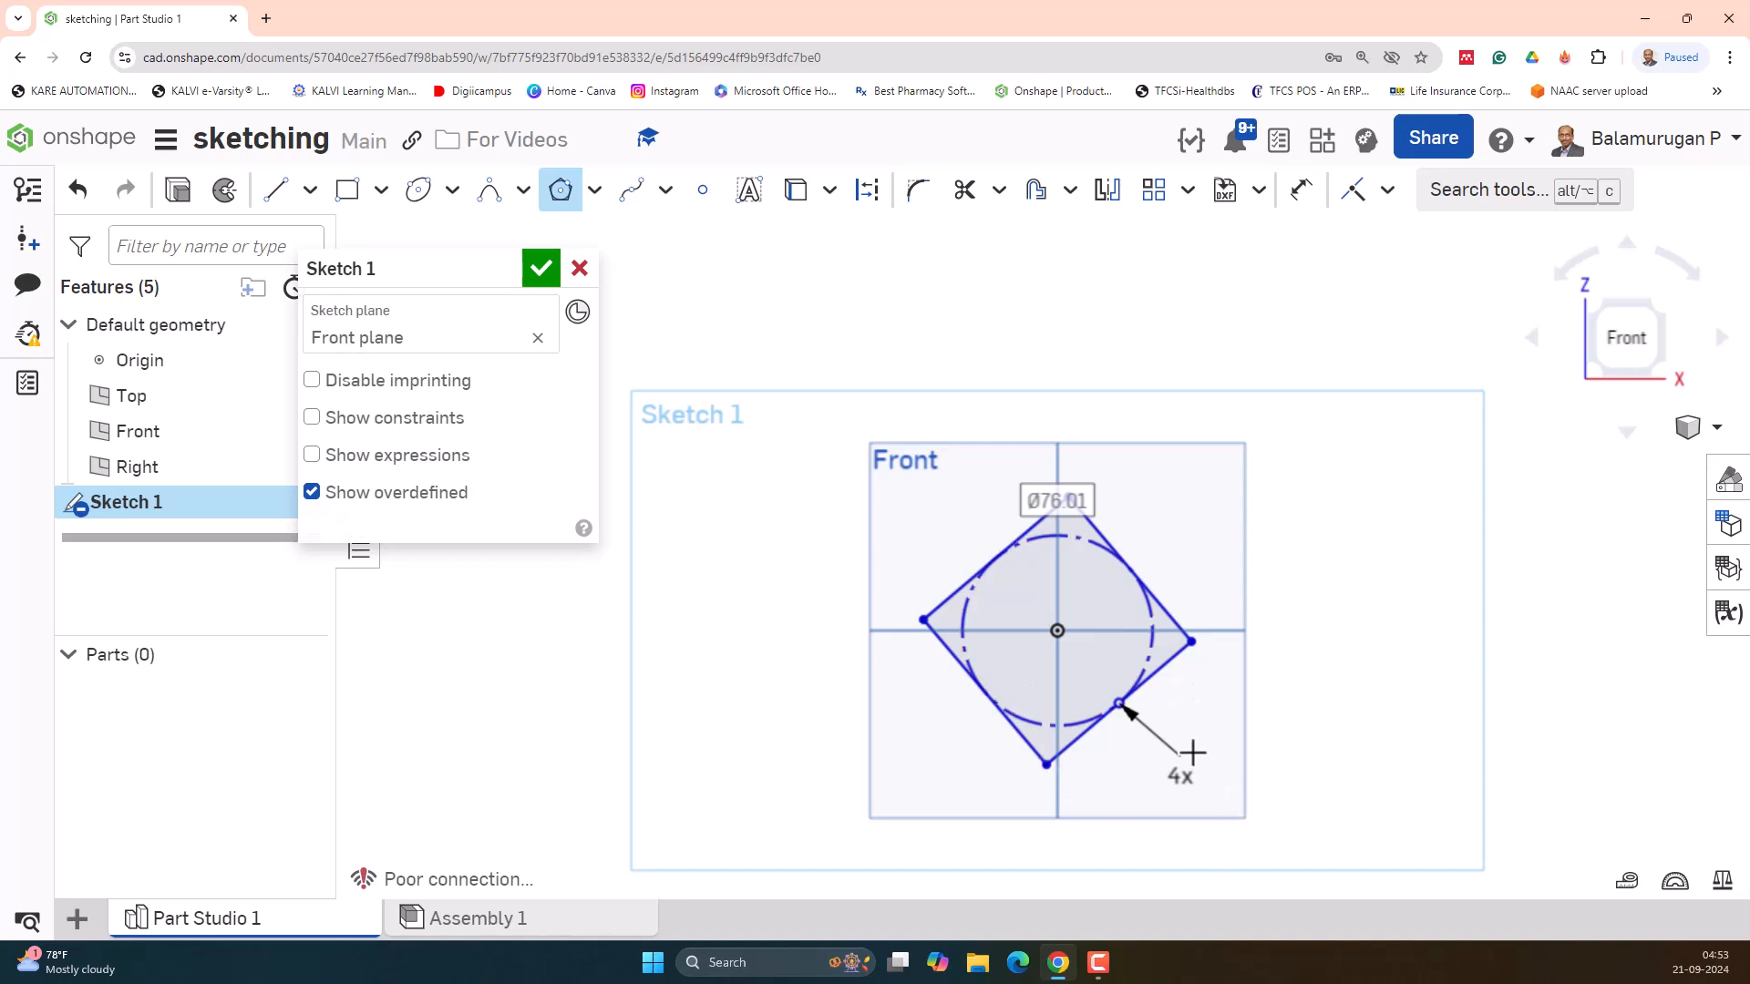
pyautogui.press('Escape')
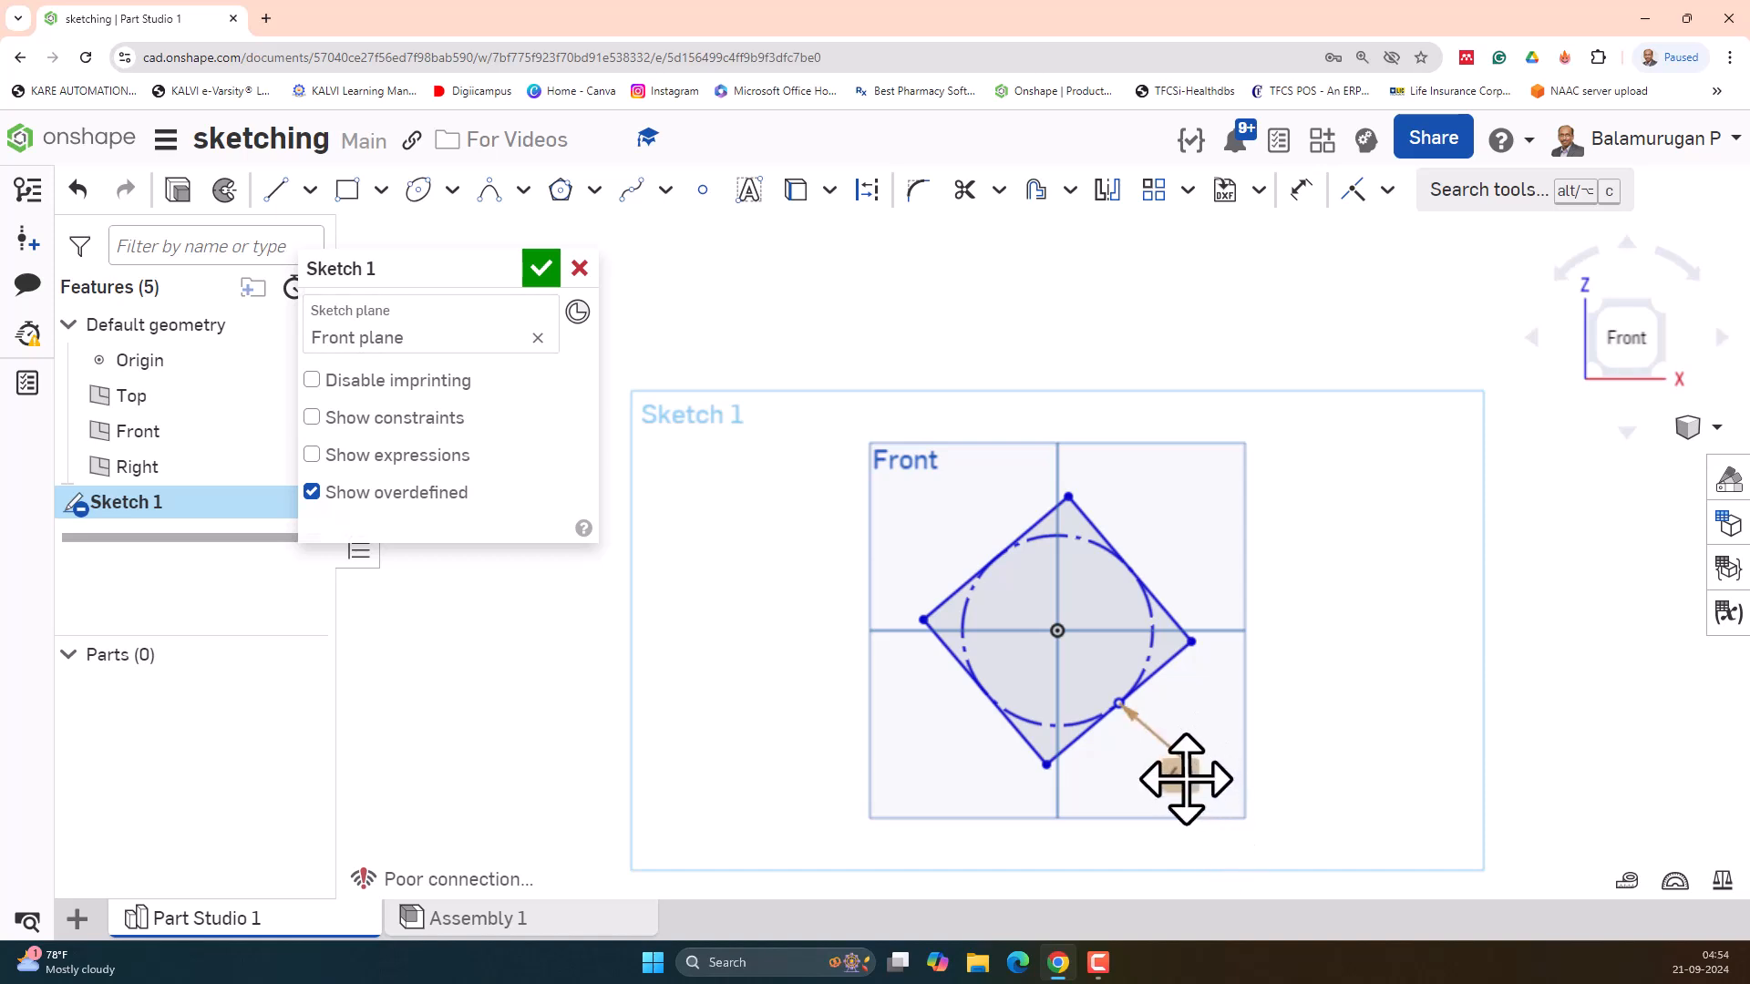
# - Change the placed polygon's side count to 5 and after that to 6
pyautogui.doubleClick(1182, 774)
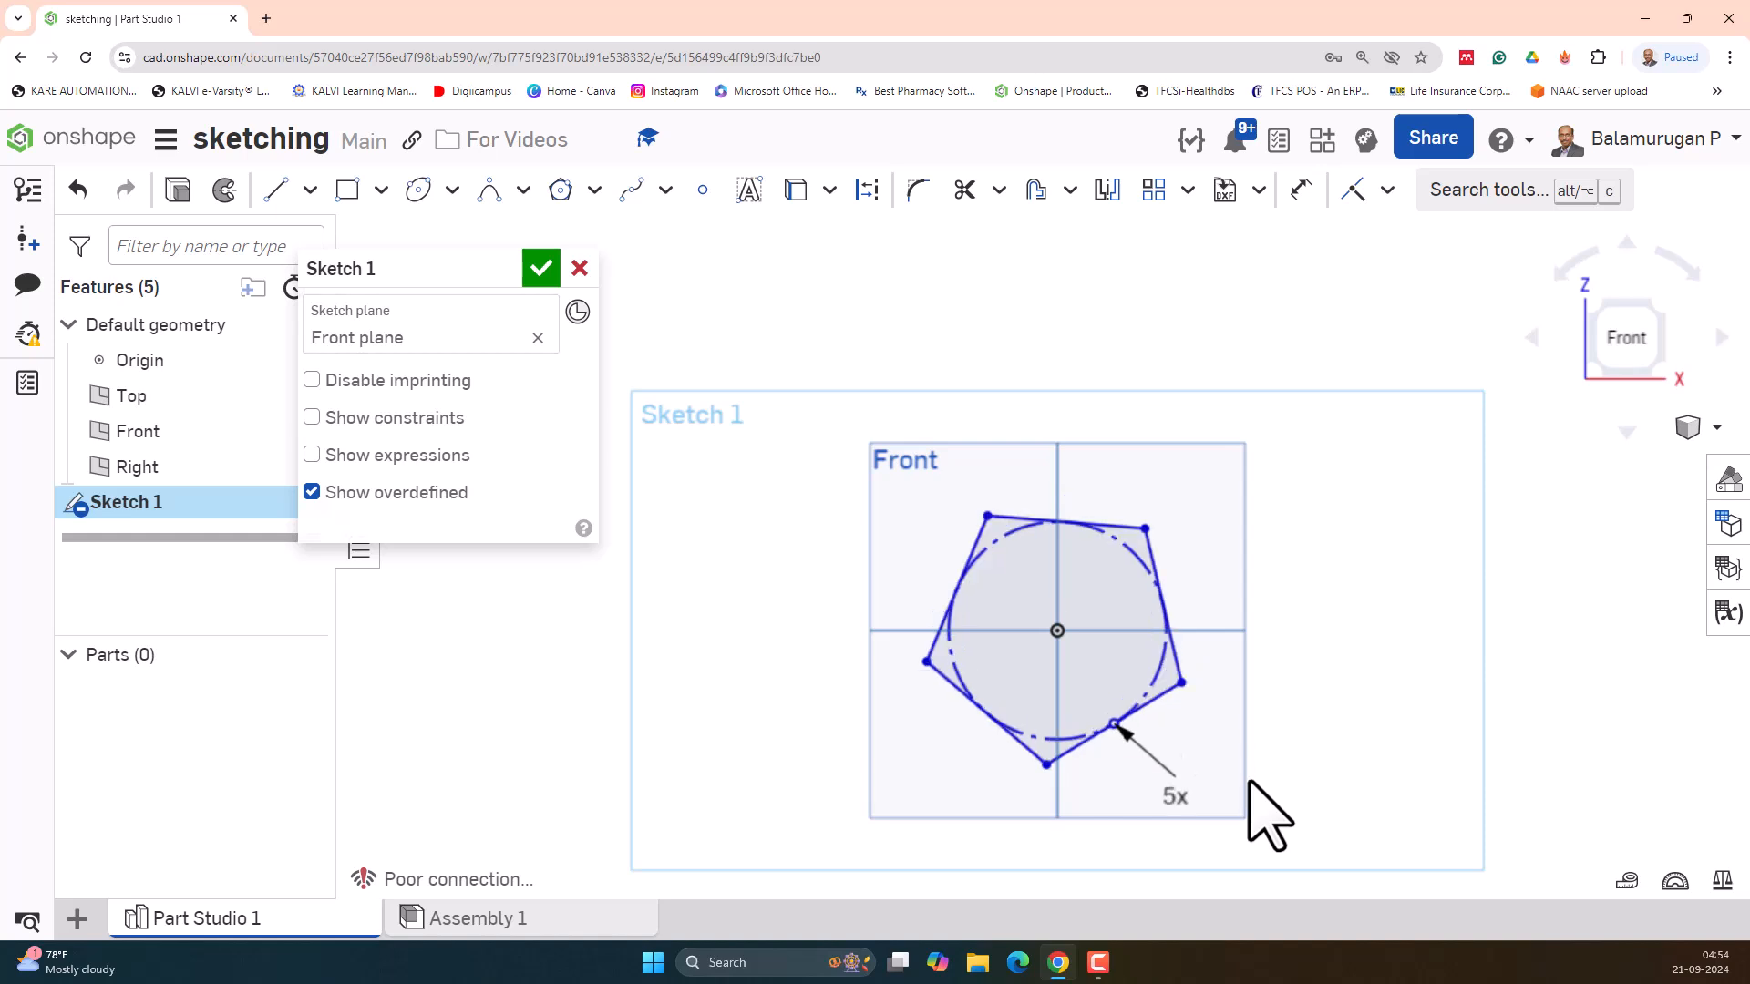
pyautogui.doubleClick(1177, 800)
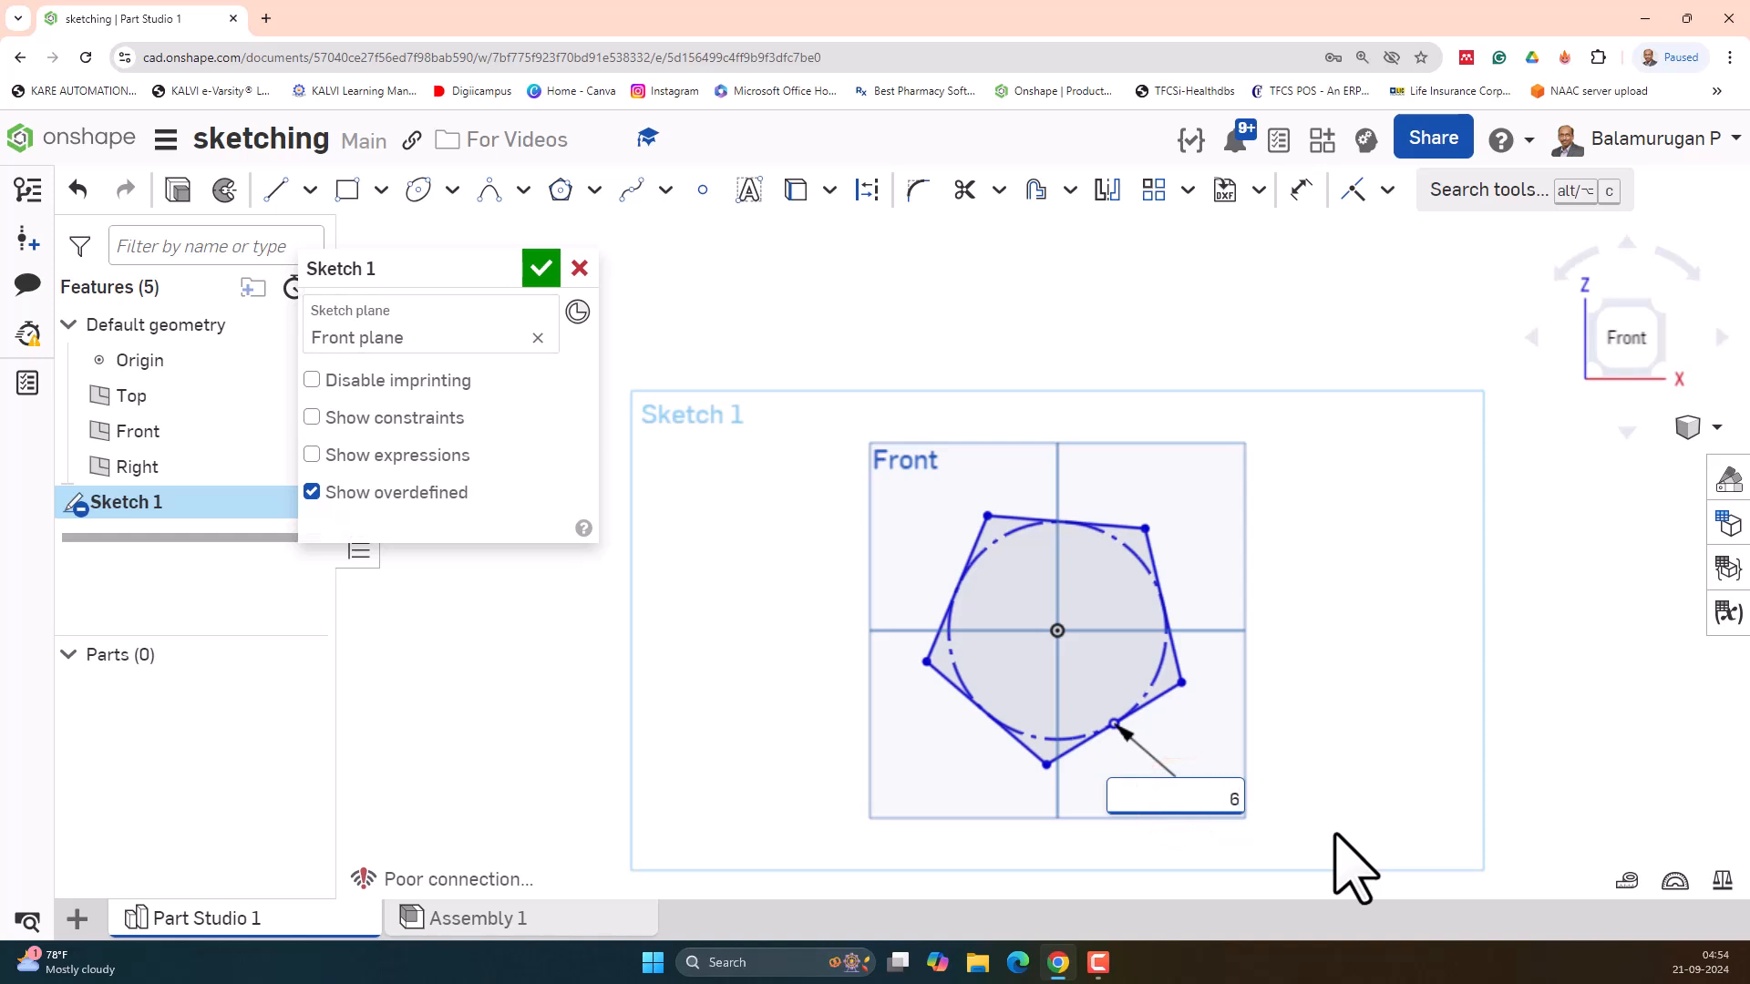
pyautogui.write('6')
pyautogui.press('Return')
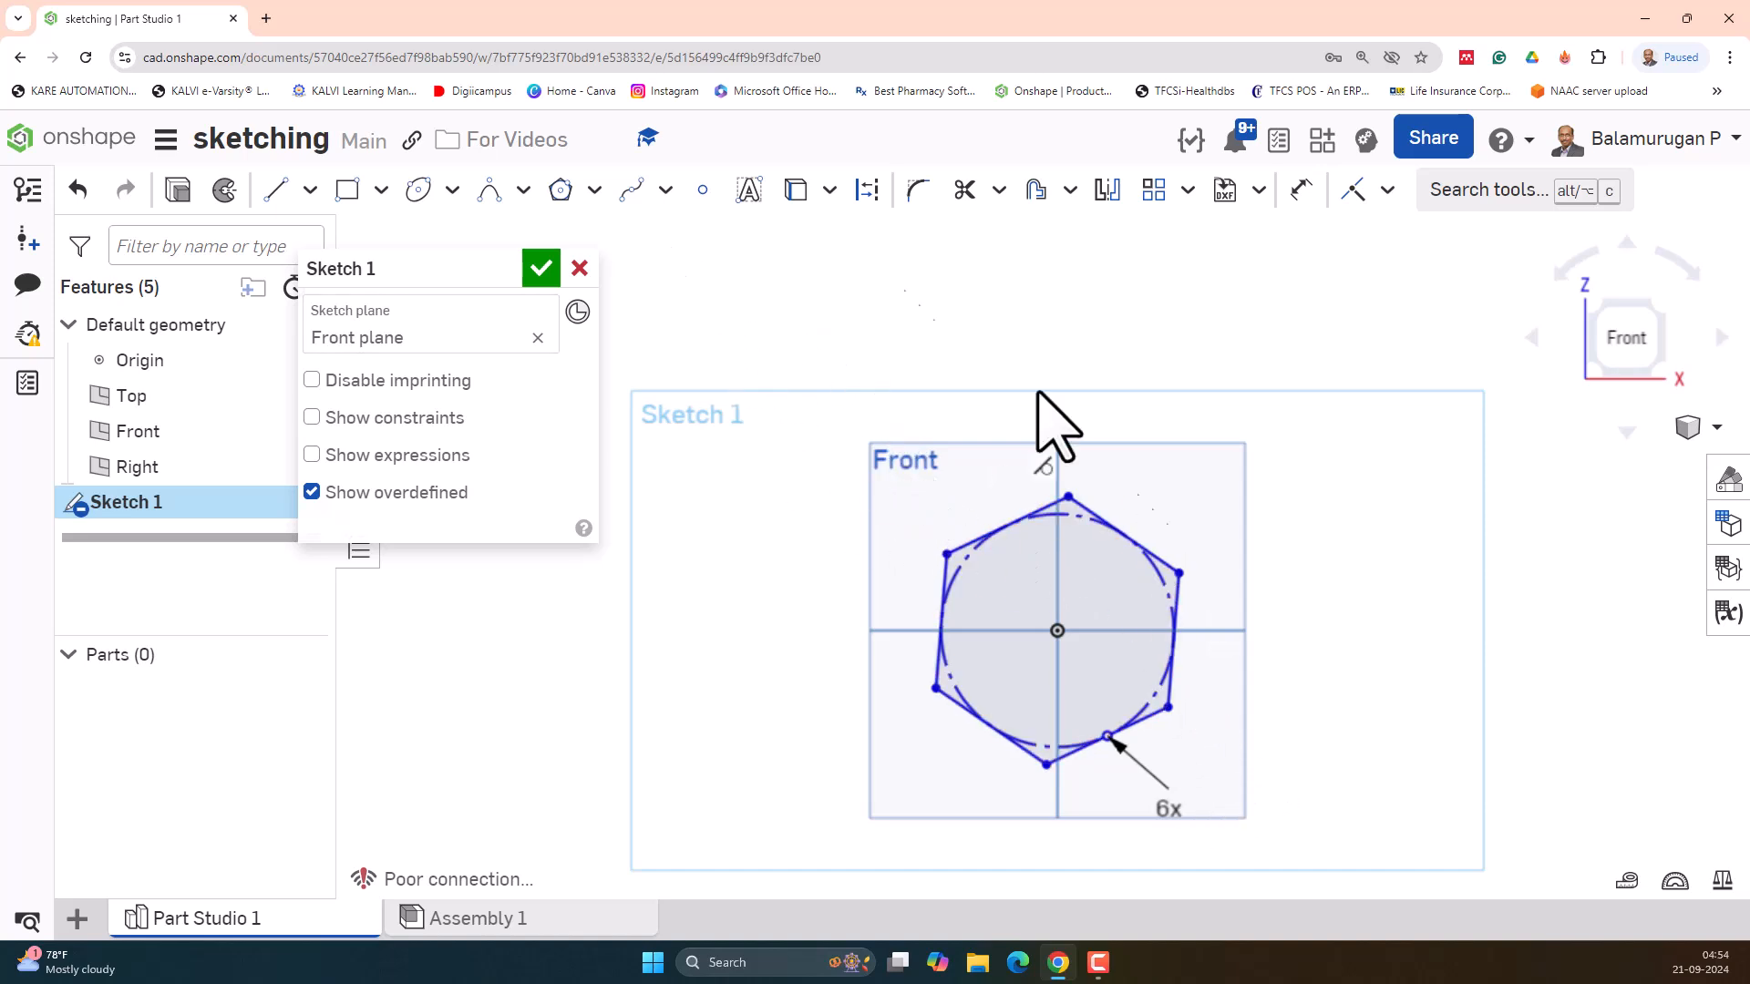
# - Draw a four-sided circumscribed polygon level with the origin, to the right of the hexagon, with a construction circle about 93 mm in diameter
pyautogui.click(597, 189)
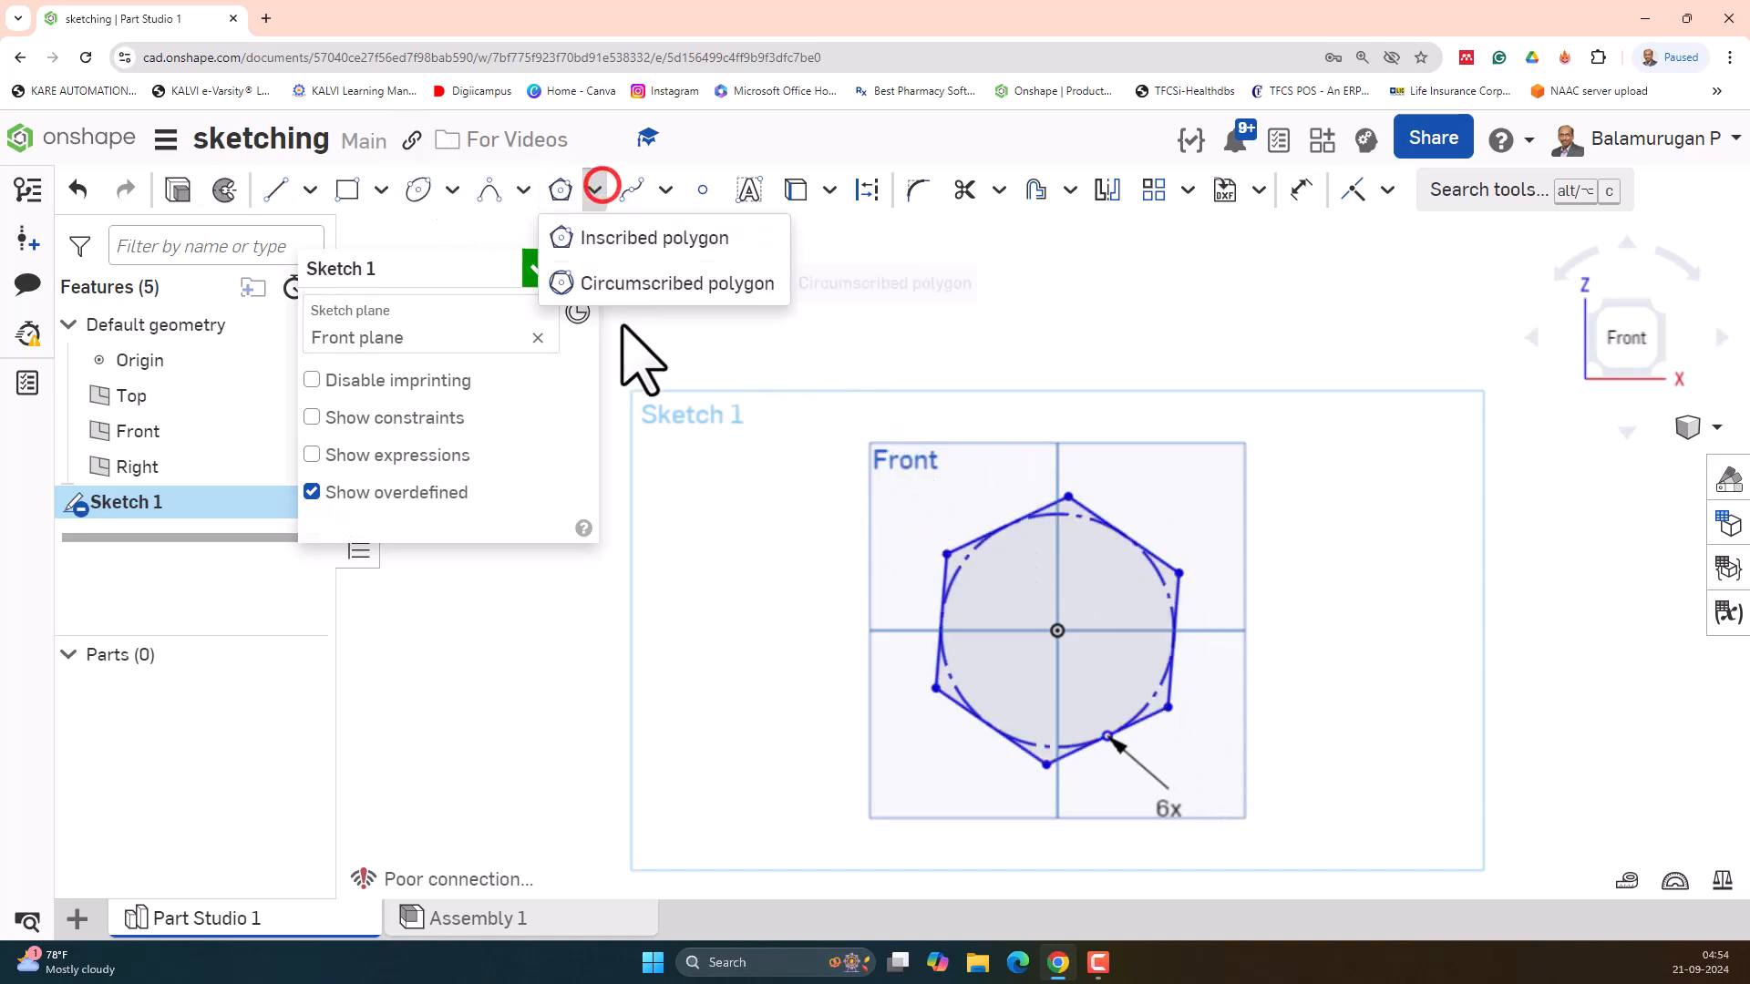
pyautogui.click(674, 285)
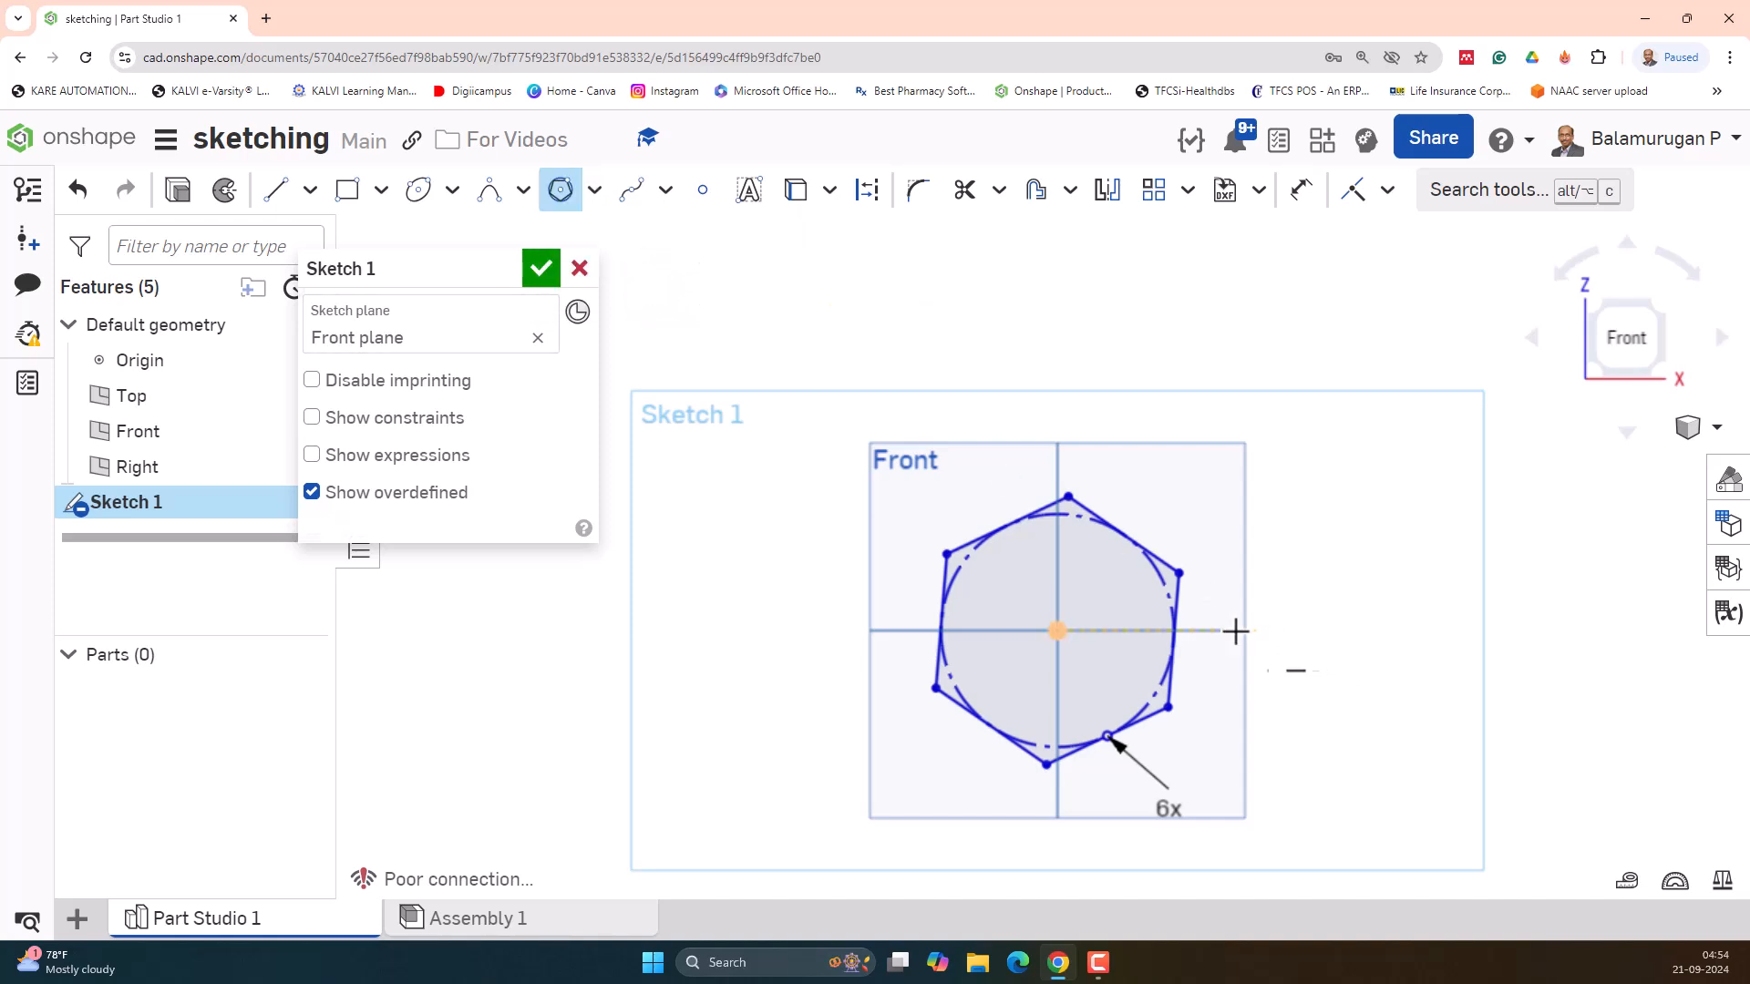
pyautogui.click(1323, 629)
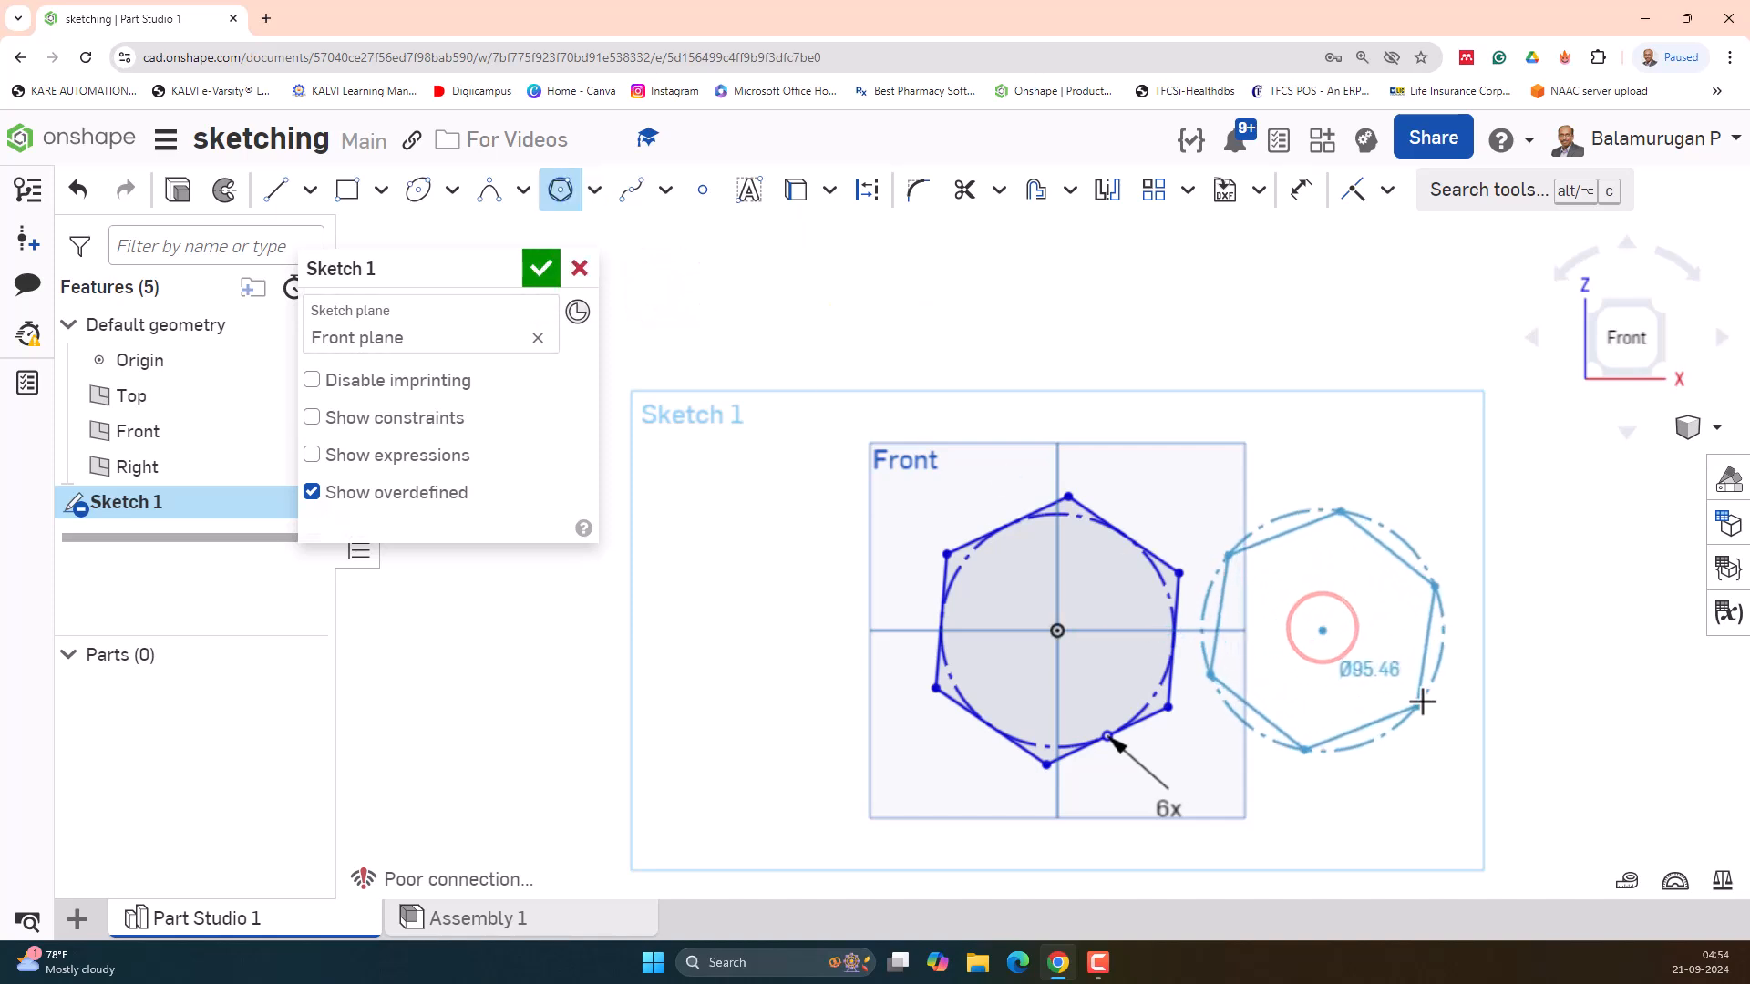
pyautogui.click(1425, 687)
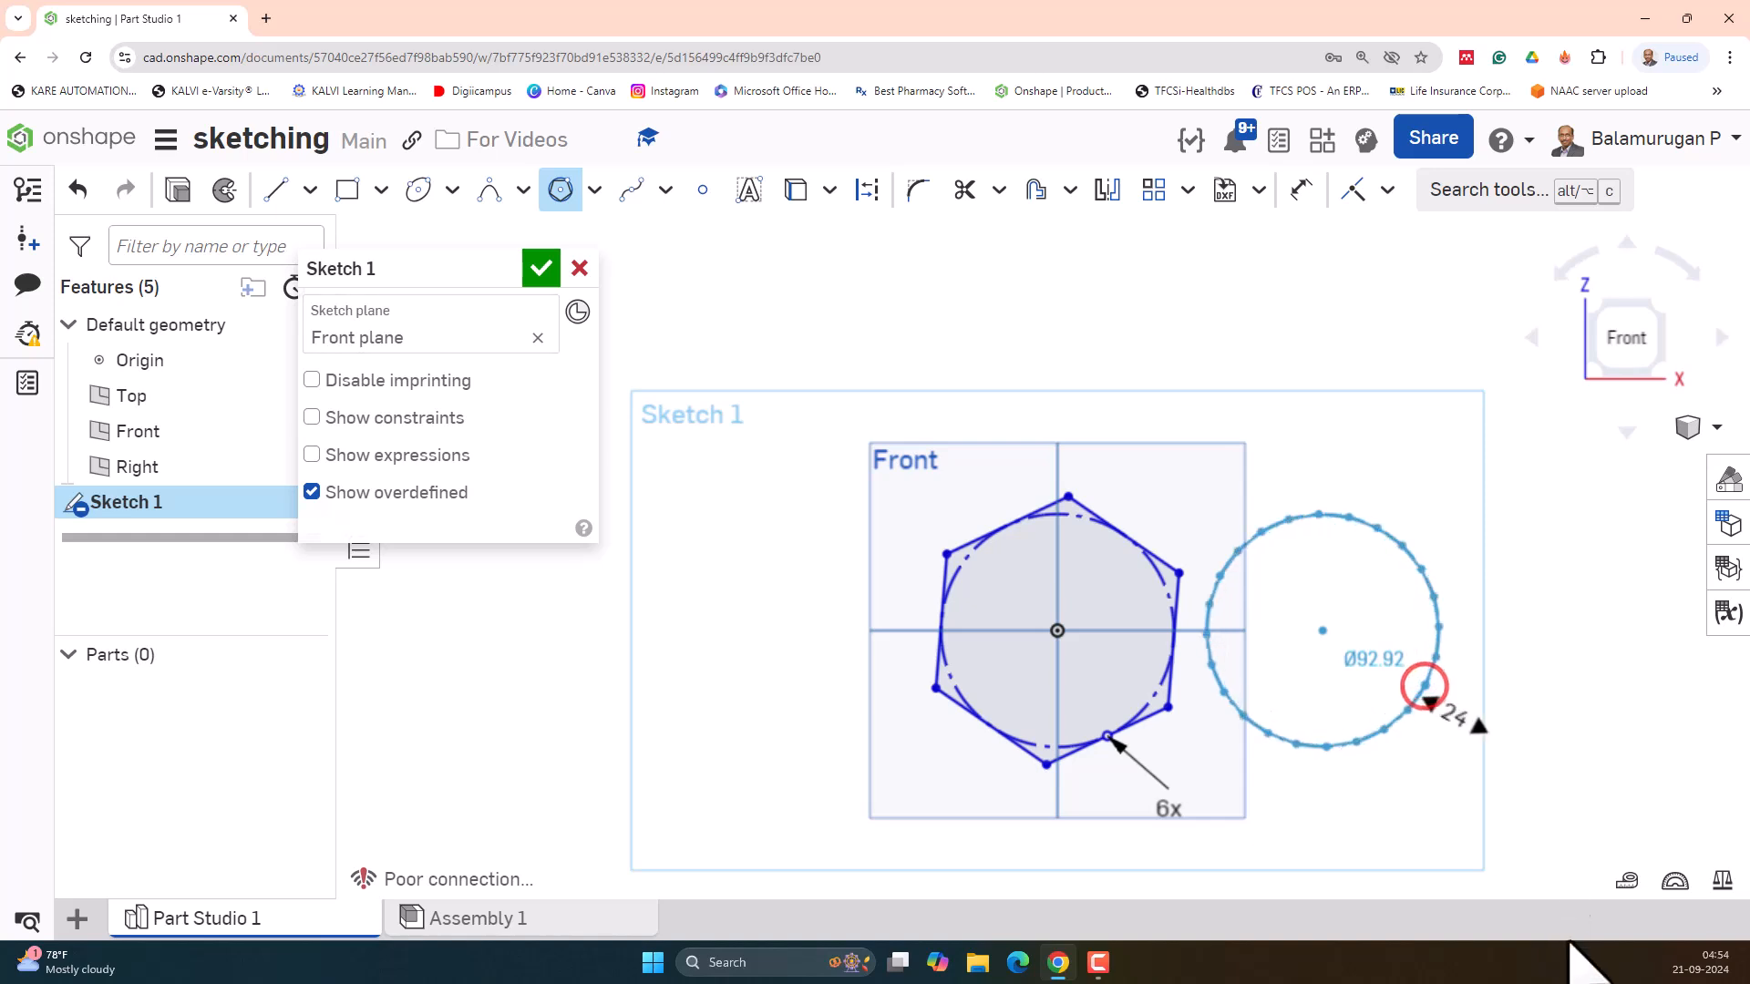
pyautogui.click(1368, 715)
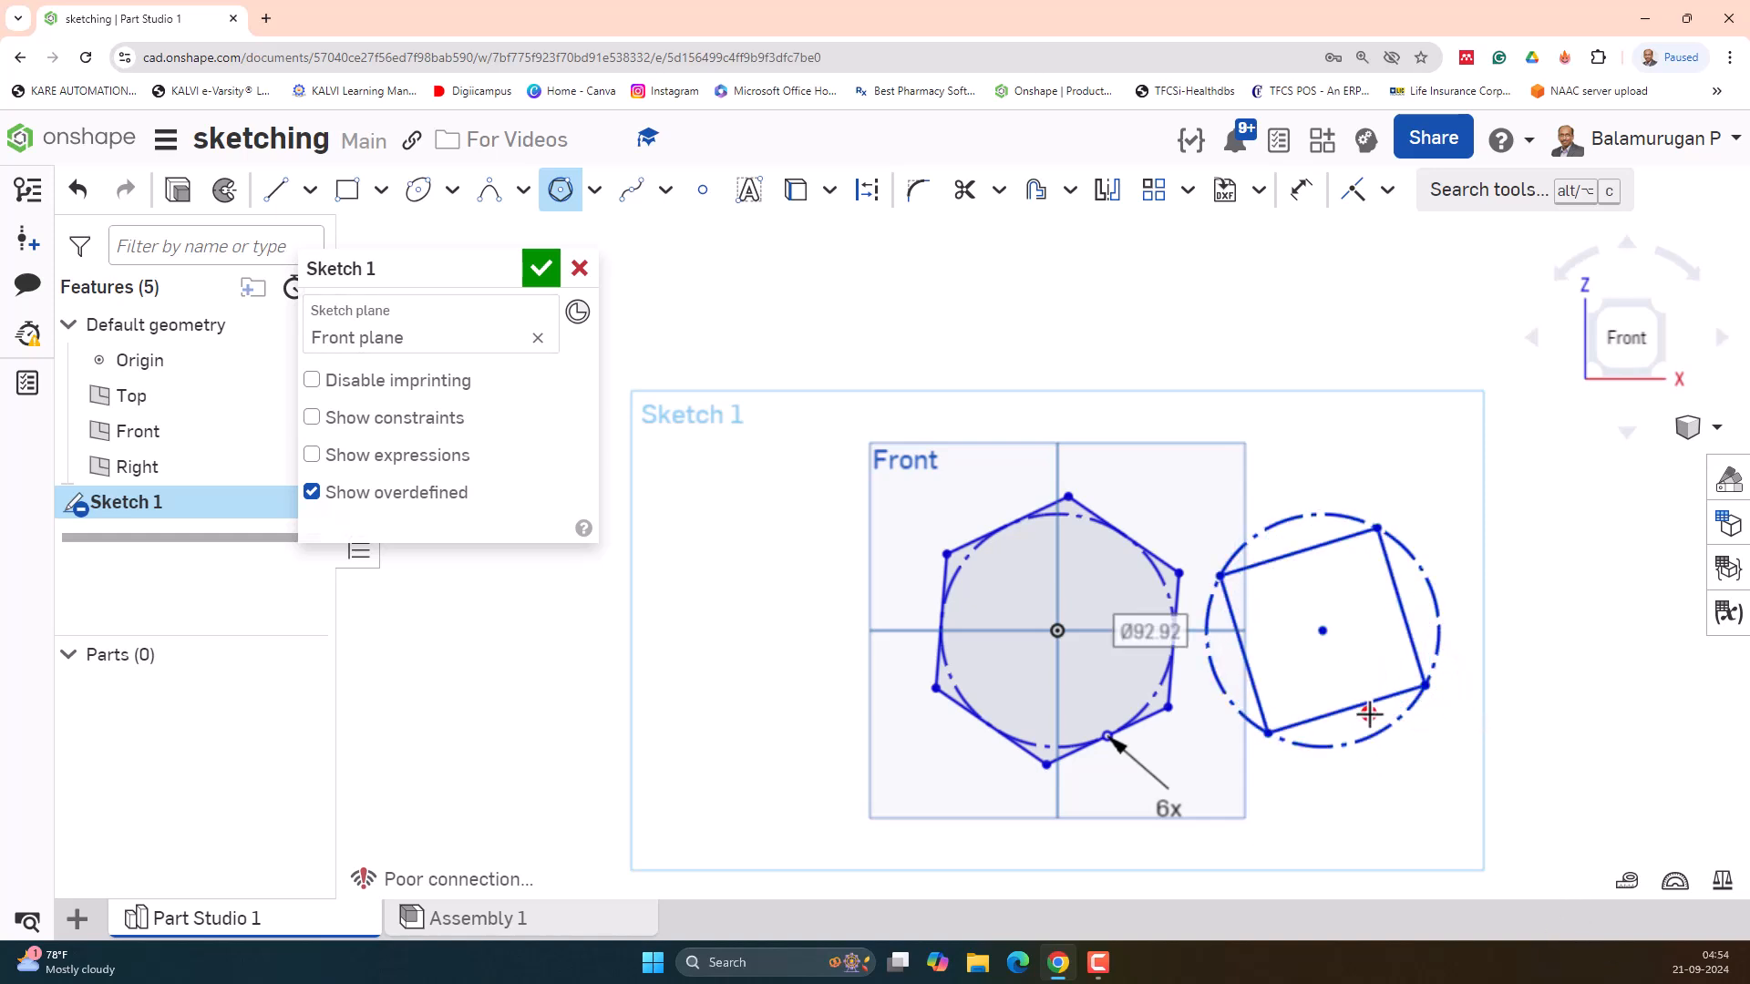
pyautogui.press('Escape')
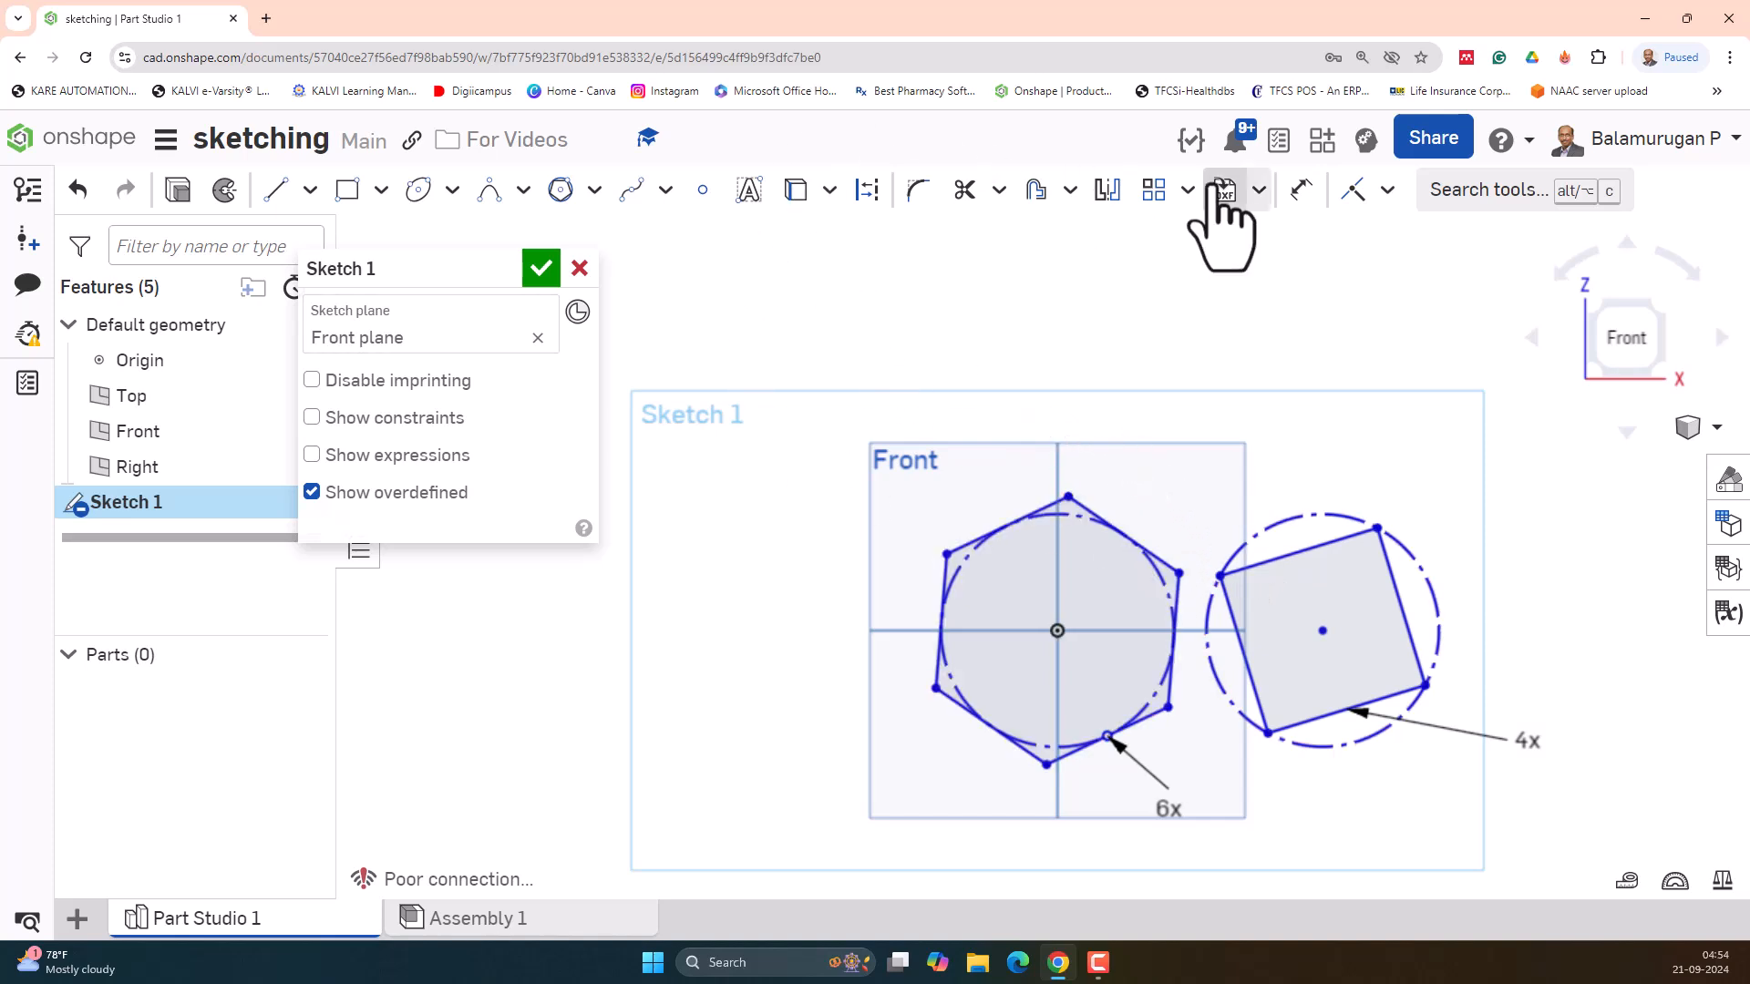
# - Dimension the diameter of the hexagon's construction circle to 90 mm
pyautogui.click(1304, 190)
pyautogui.click(976, 554)
pyautogui.click(945, 456)
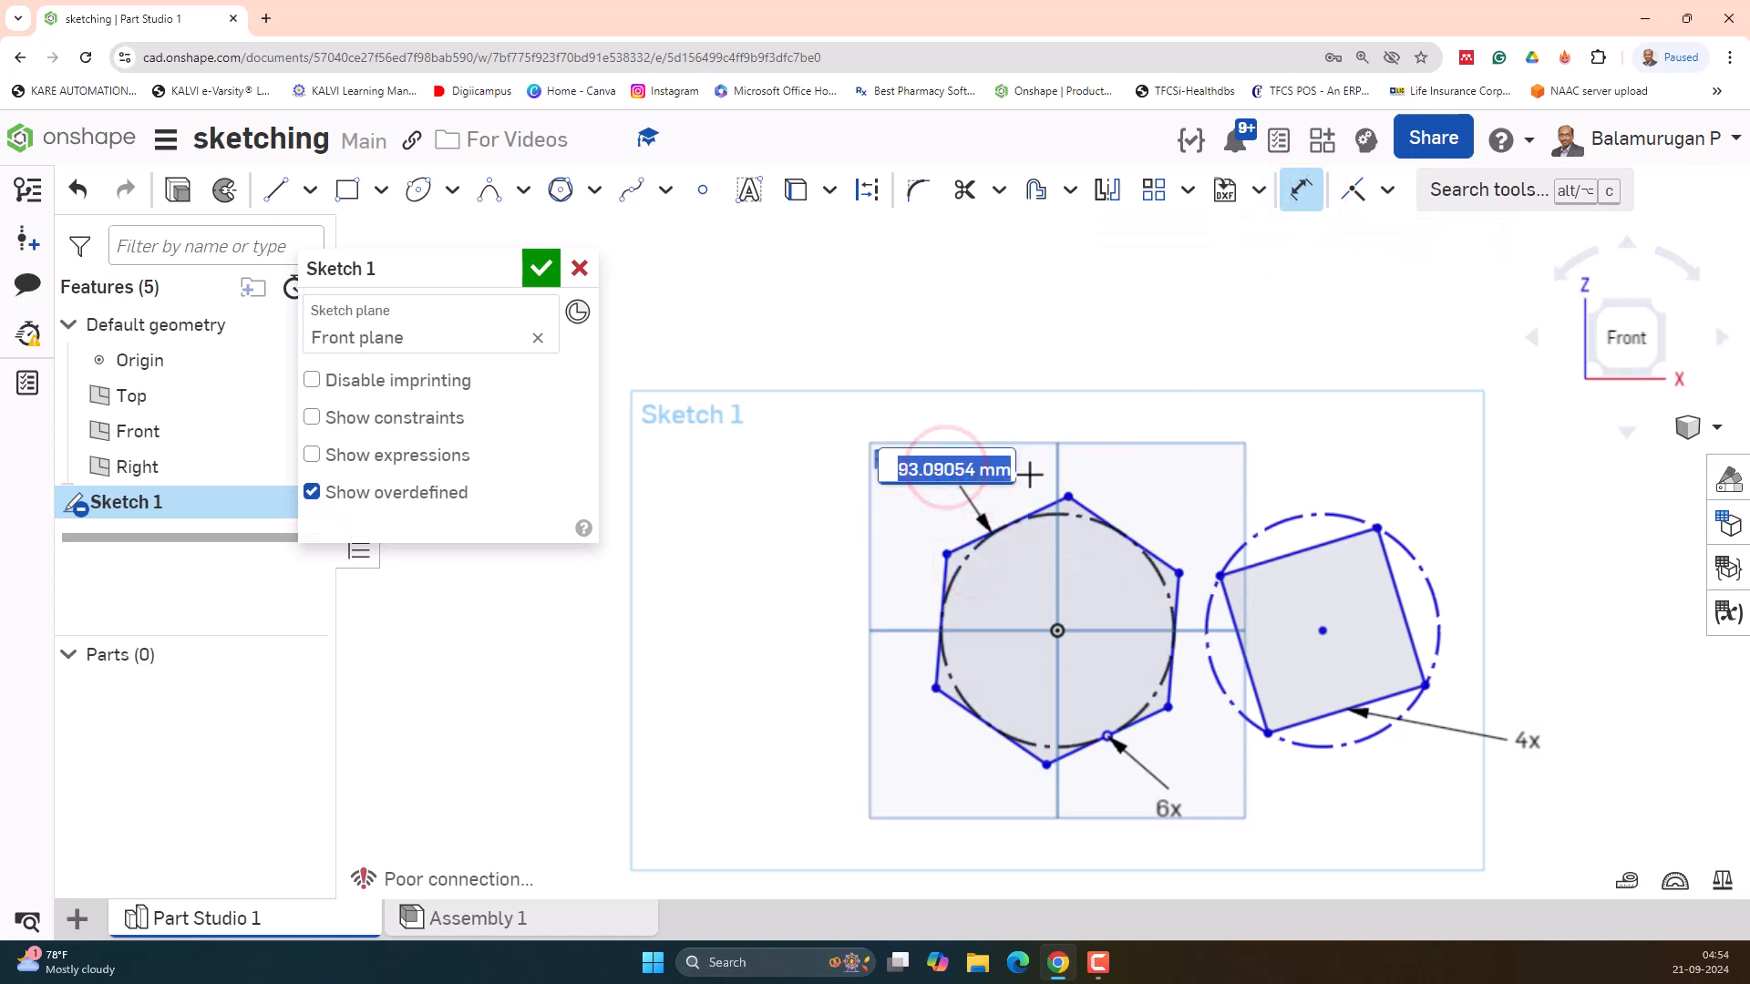
pyautogui.write('10')
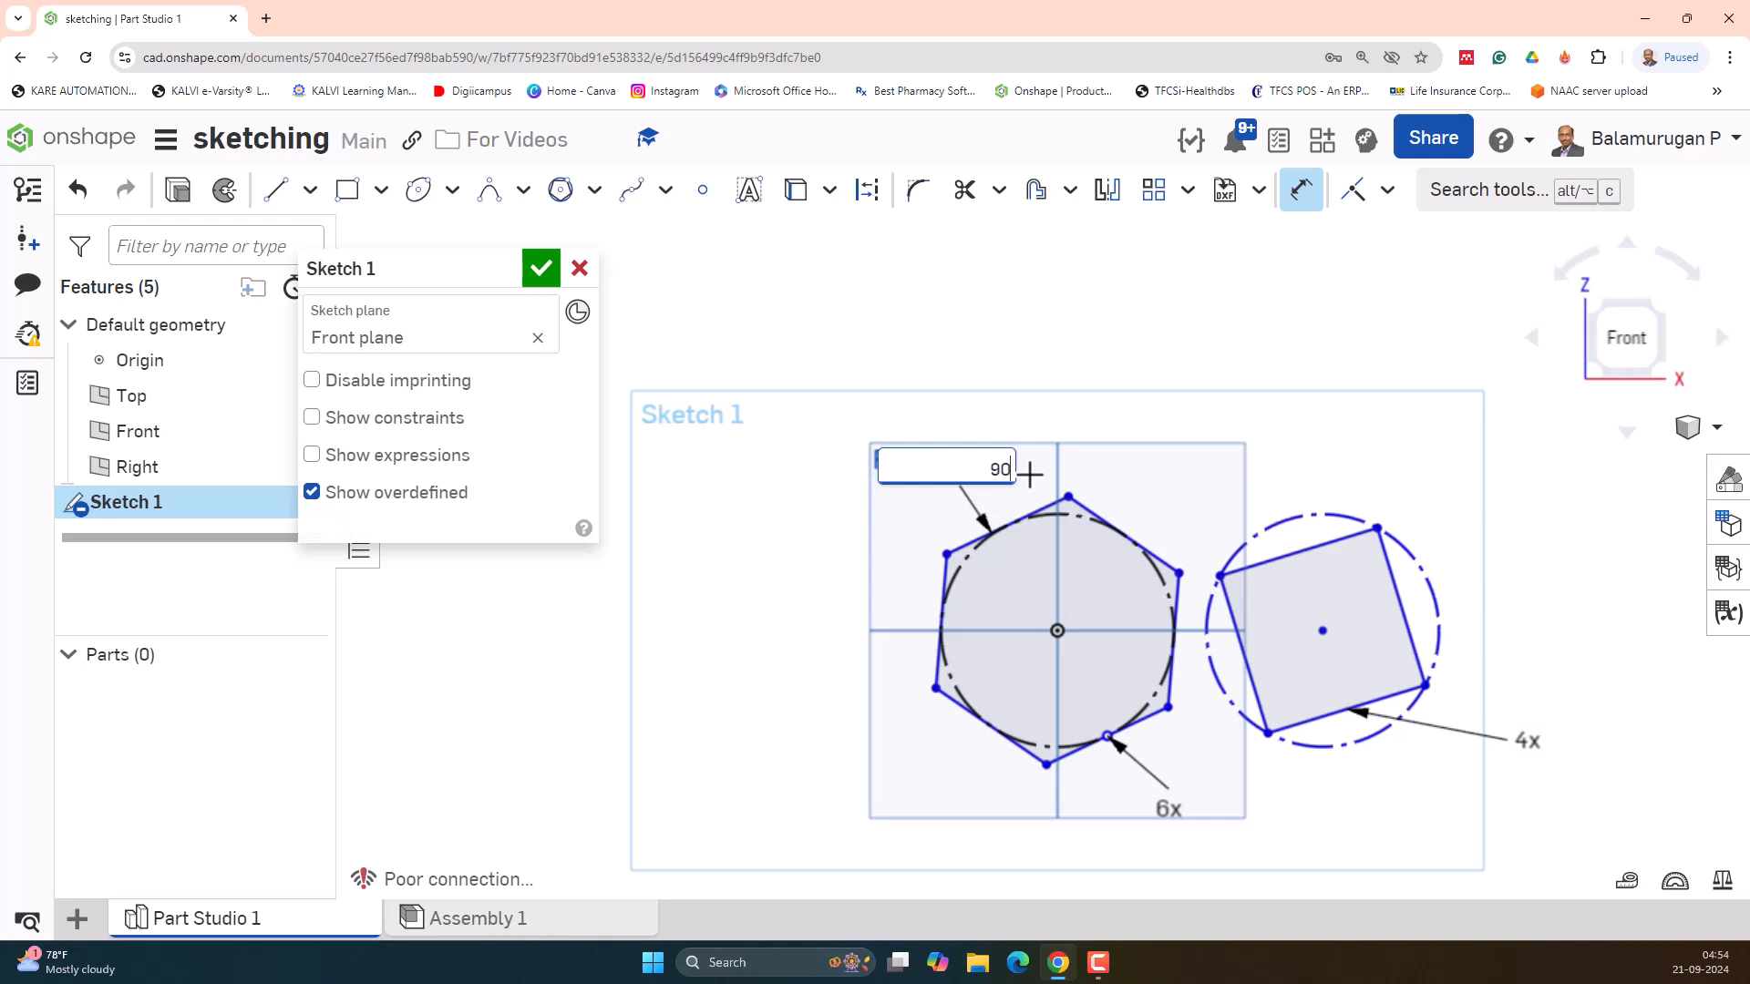
pyautogui.press('Return')
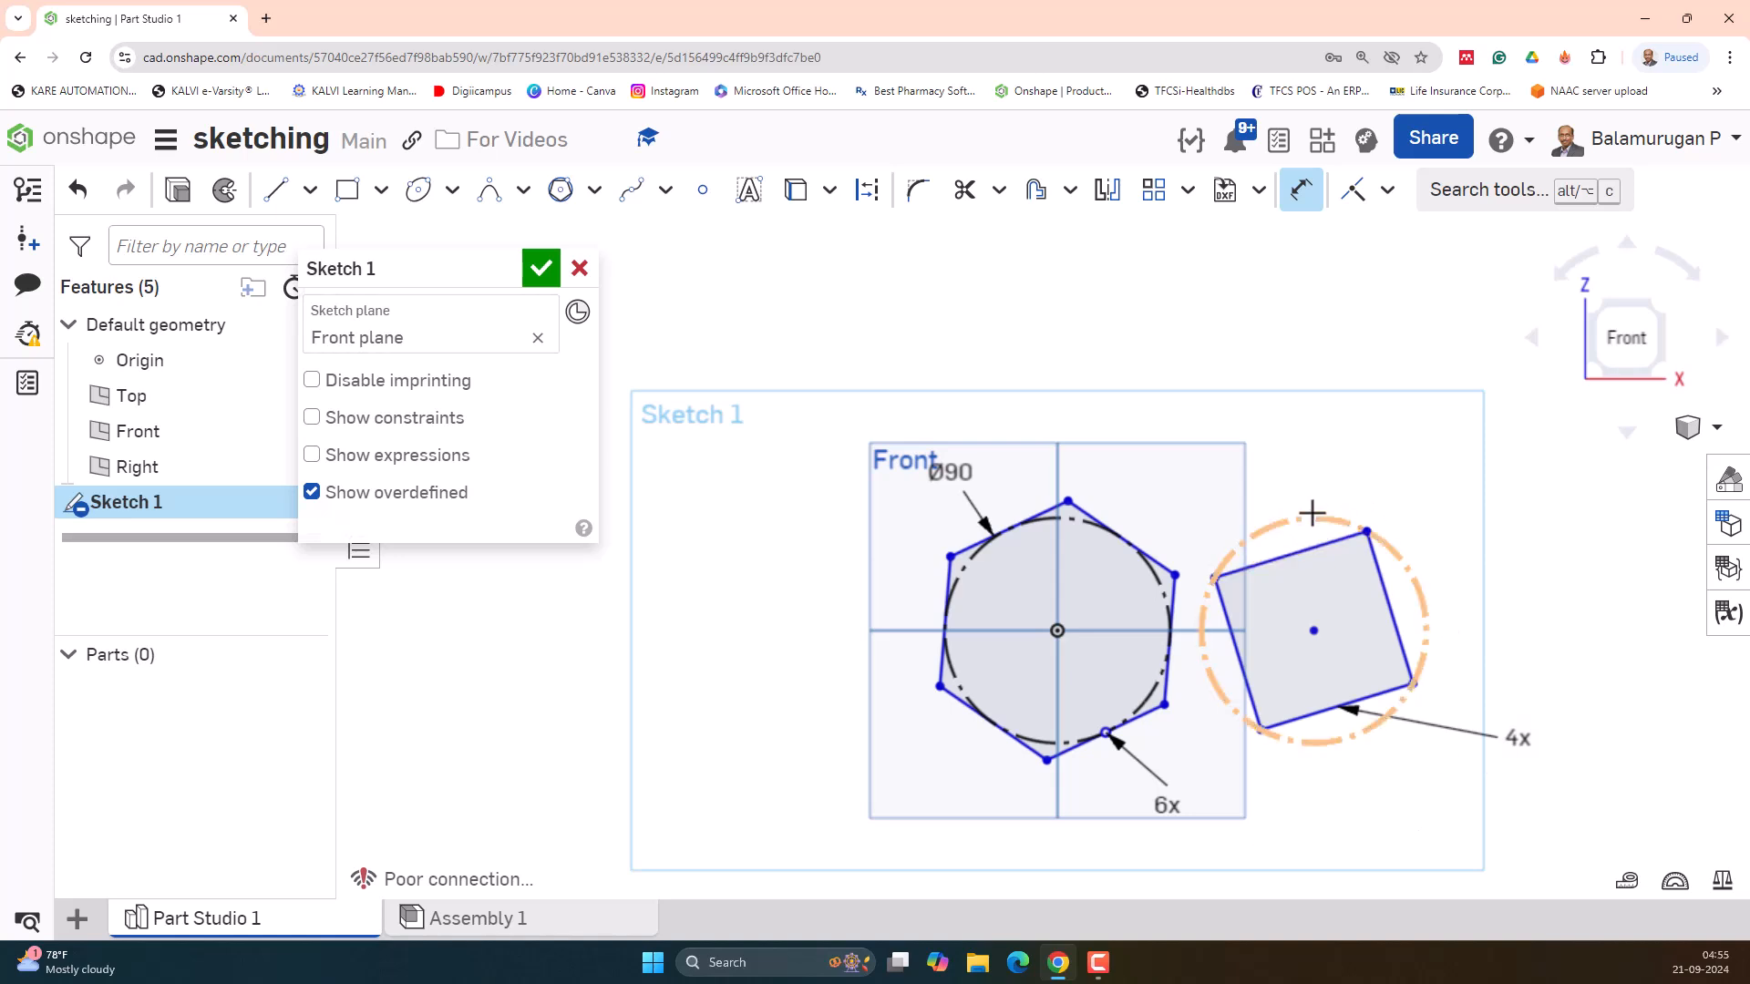
# - Dimension the upper side of the square to 60 mm and revise that length to 50 mm
pyautogui.click(1397, 551)
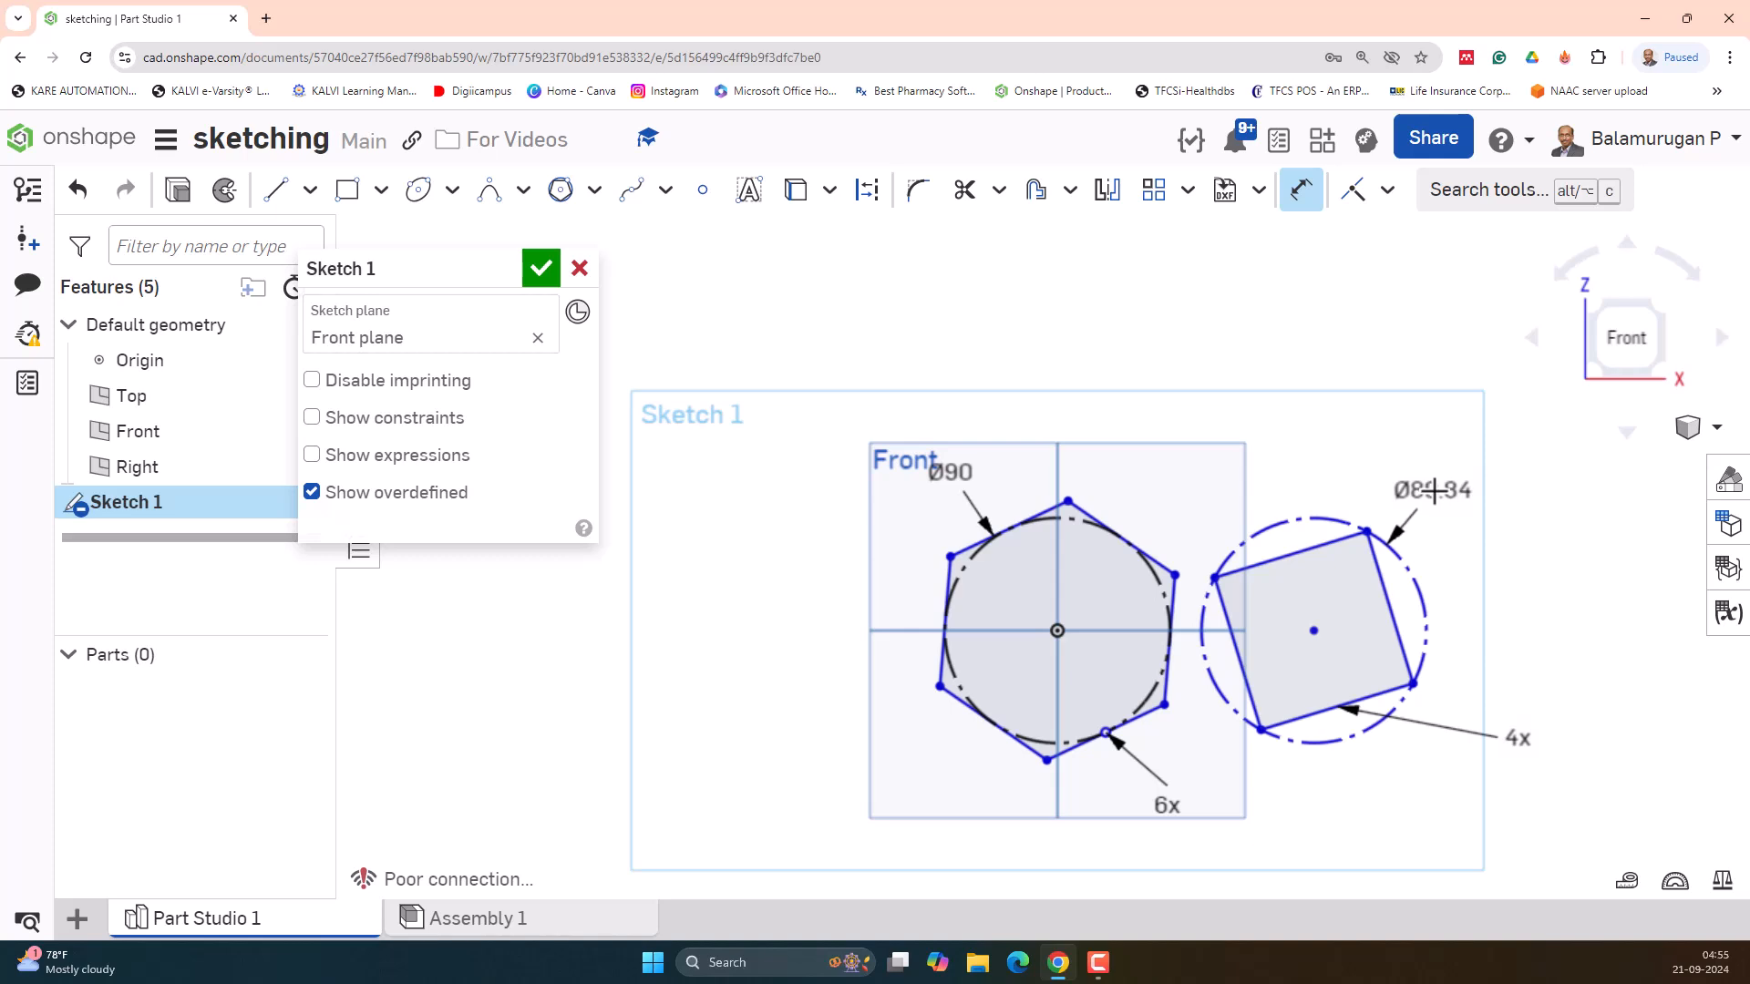
pyautogui.press('Escape')
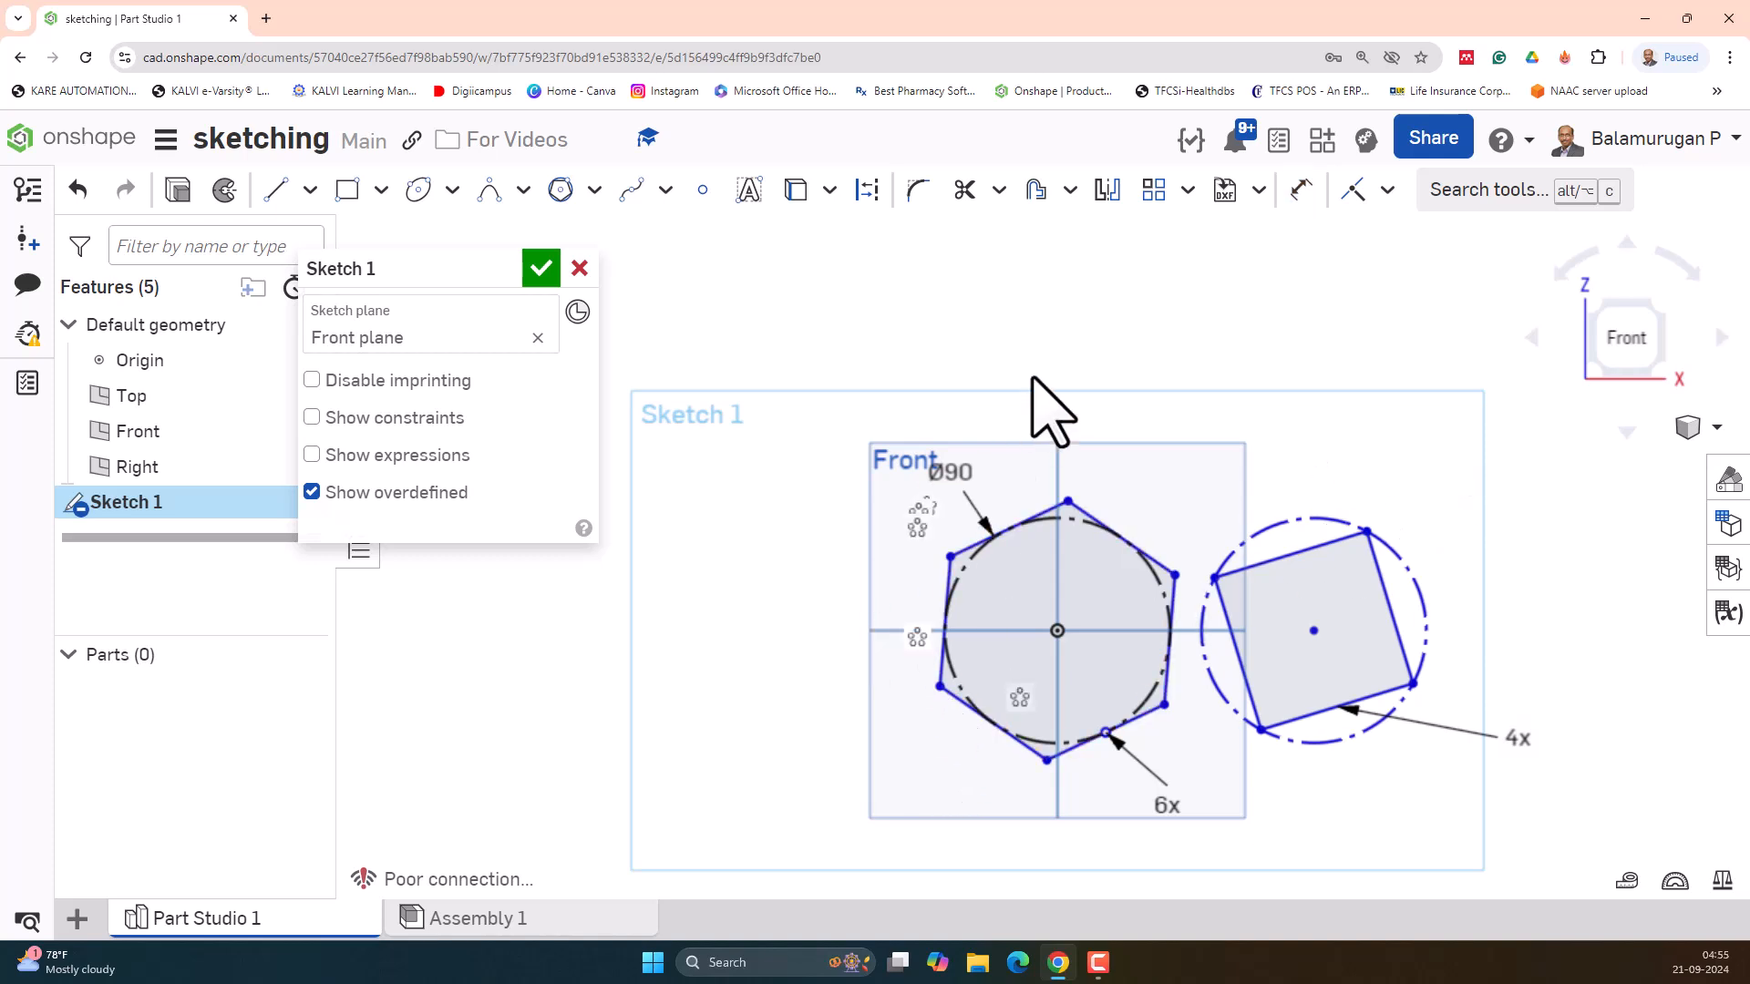
pyautogui.click(1301, 188)
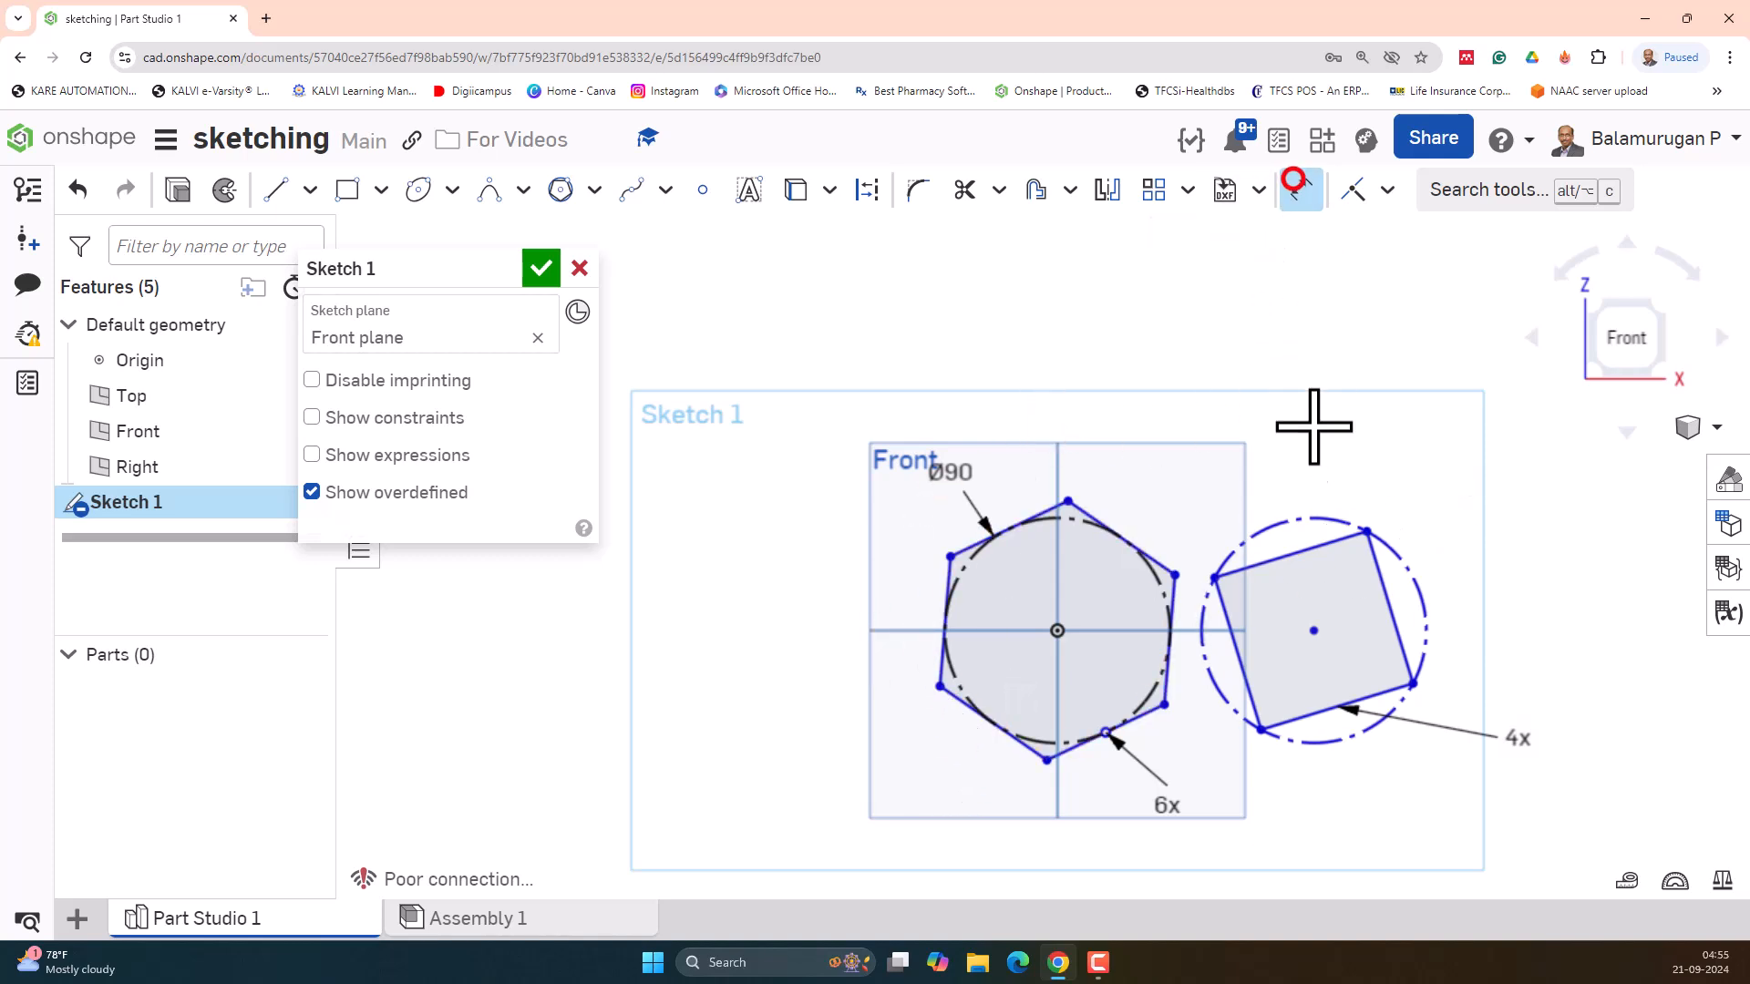
pyautogui.click(1291, 550)
pyautogui.click(1271, 438)
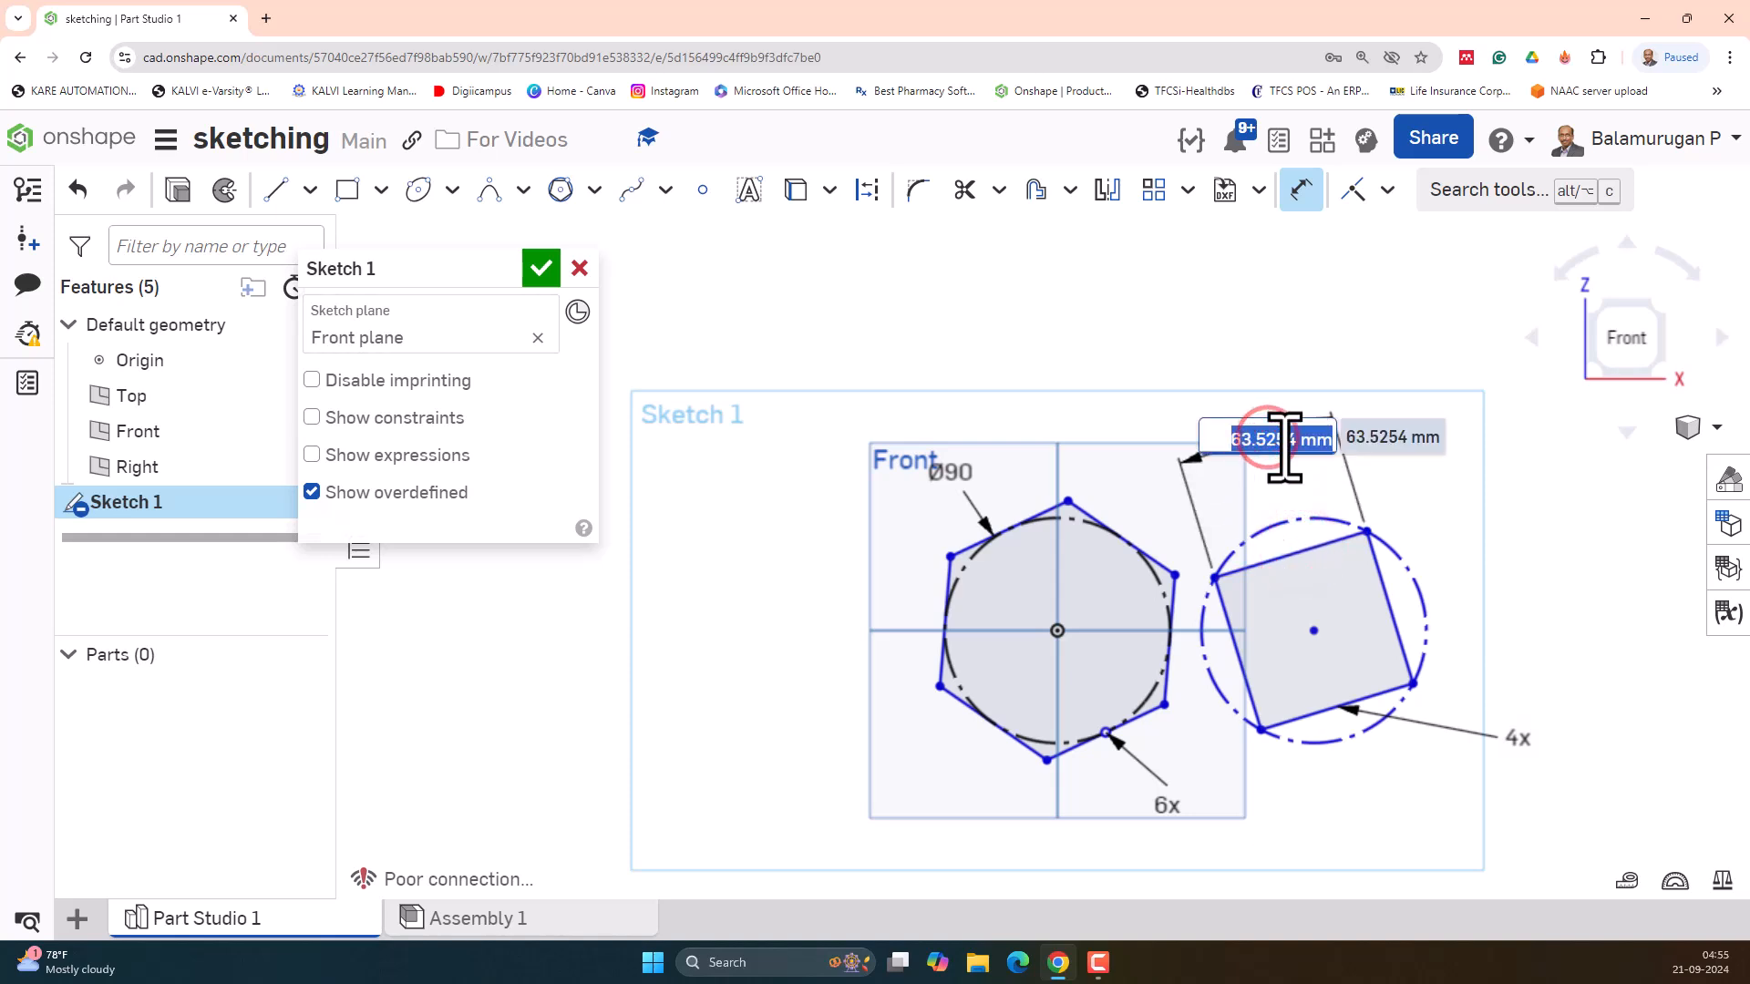
pyautogui.write('60')
pyautogui.press('Return')
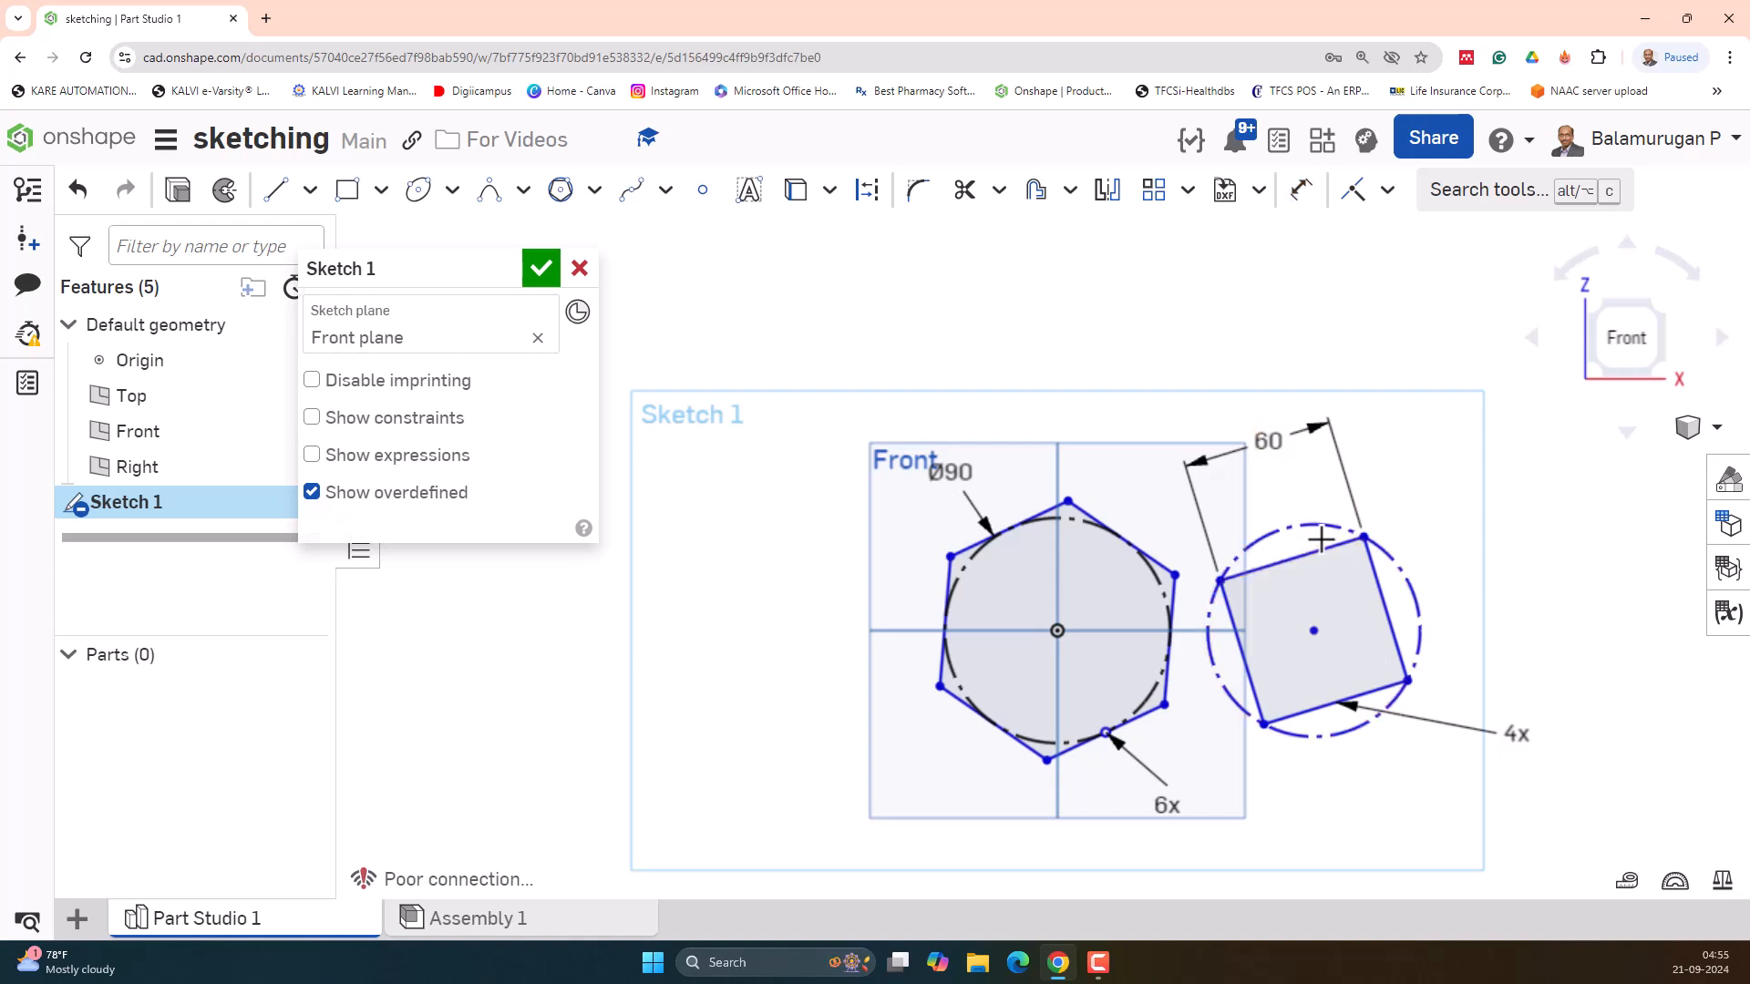
pyautogui.doubleClick(1268, 443)
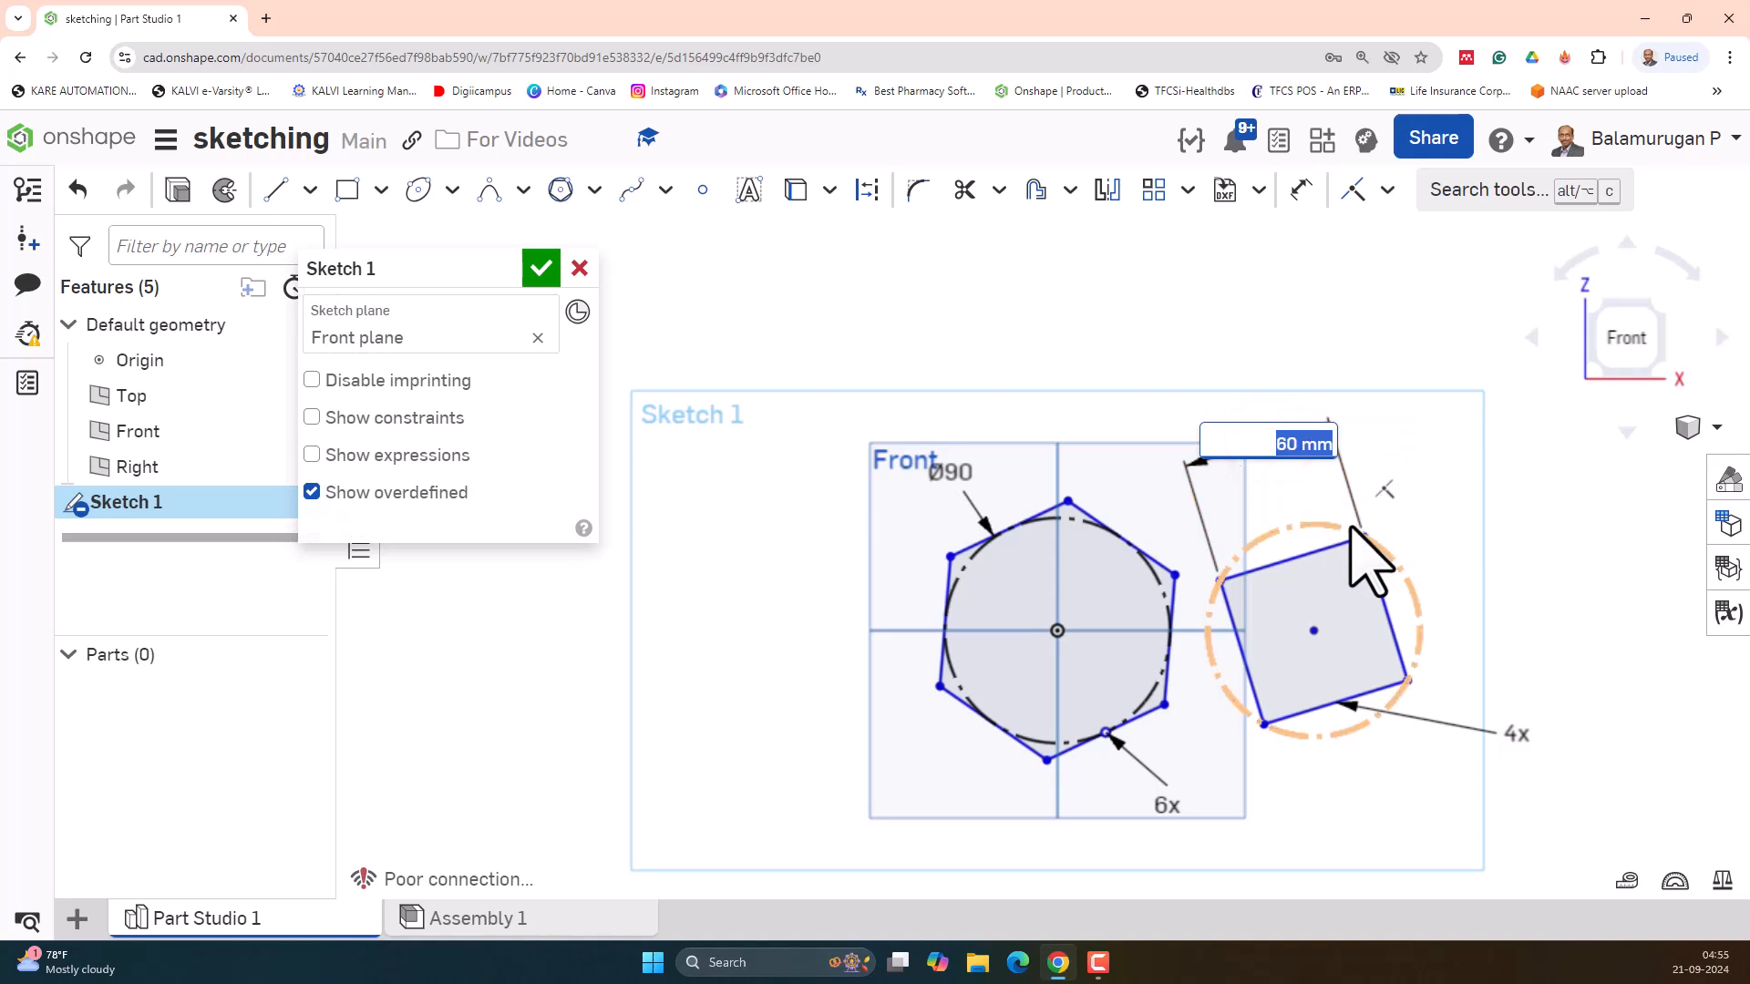
pyautogui.press('Escape')
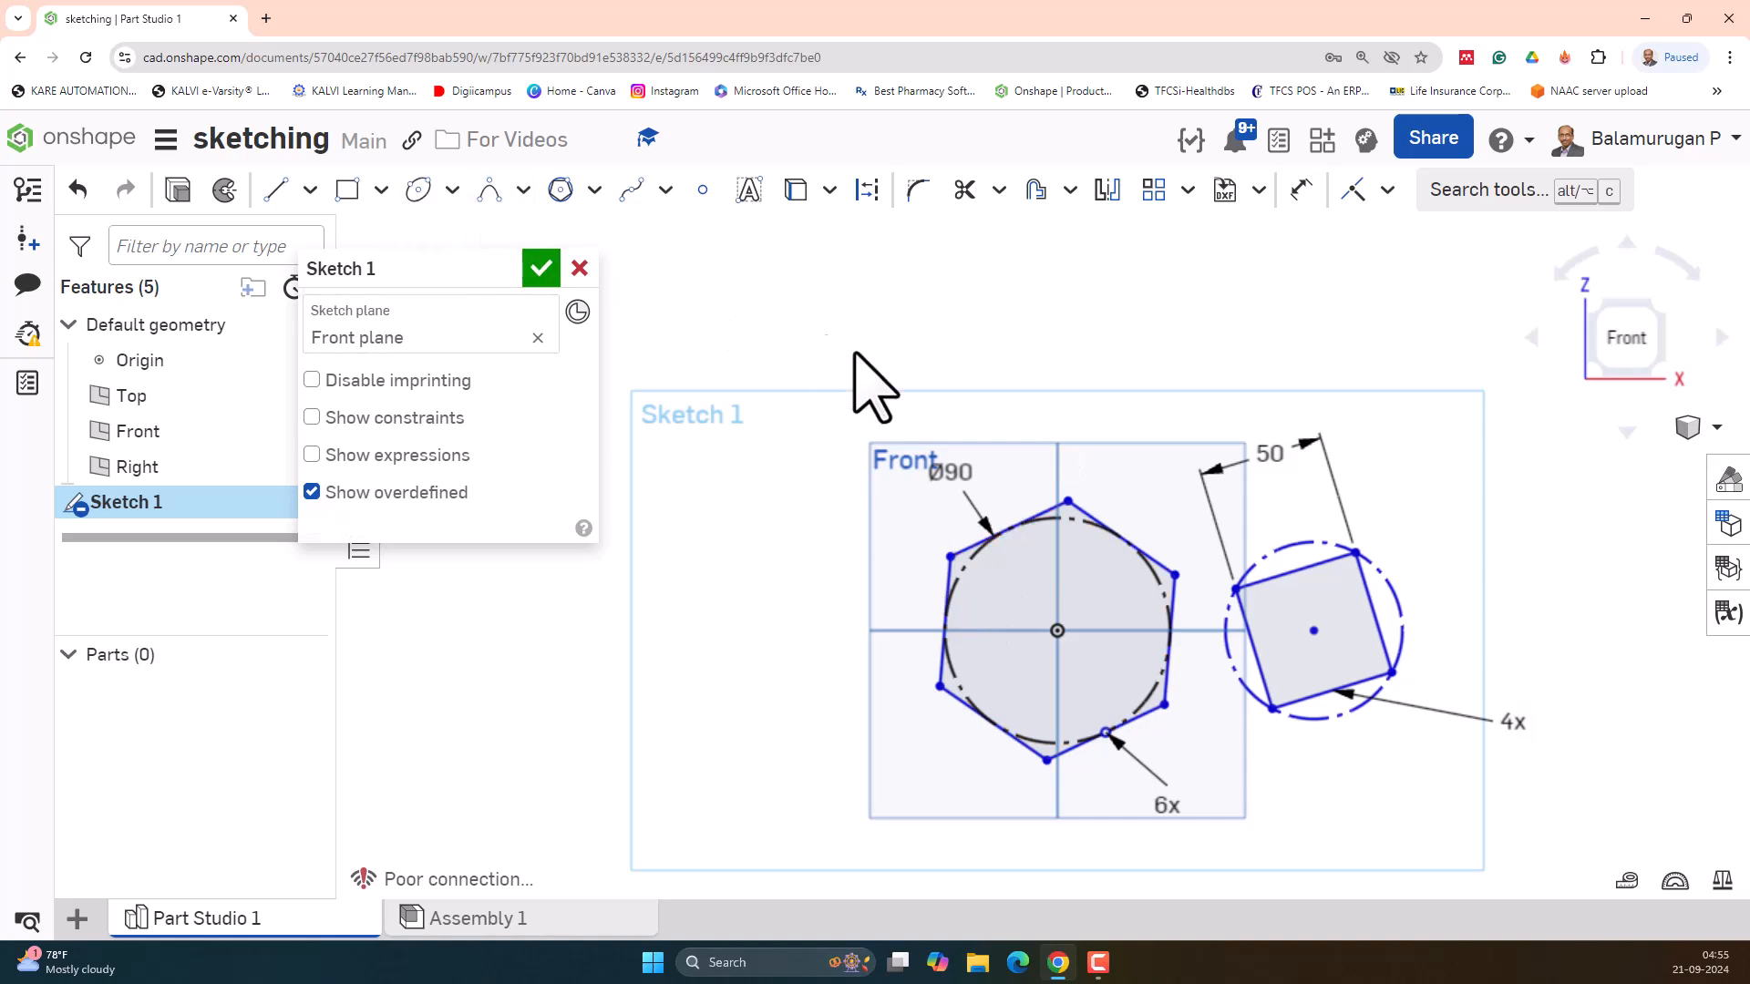
# - Draw an open spline through seven points, rising from left of the hexagon and running over the top of it
pyautogui.click(666, 189)
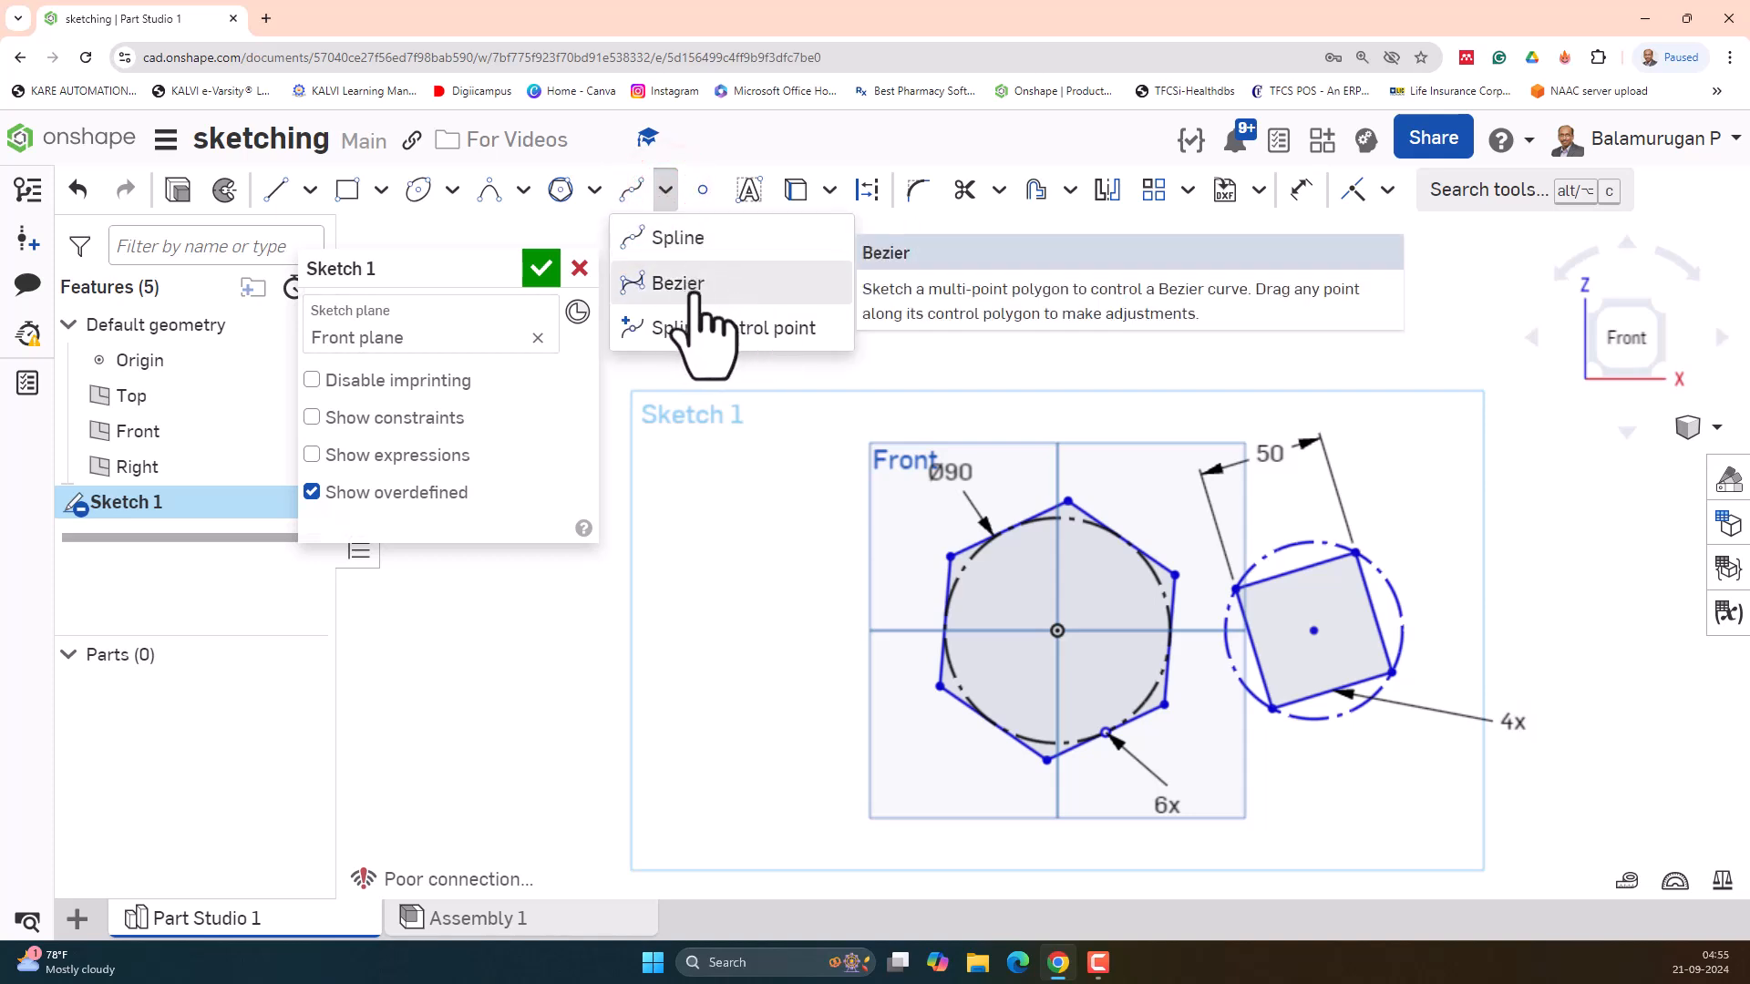
pyautogui.click(678, 238)
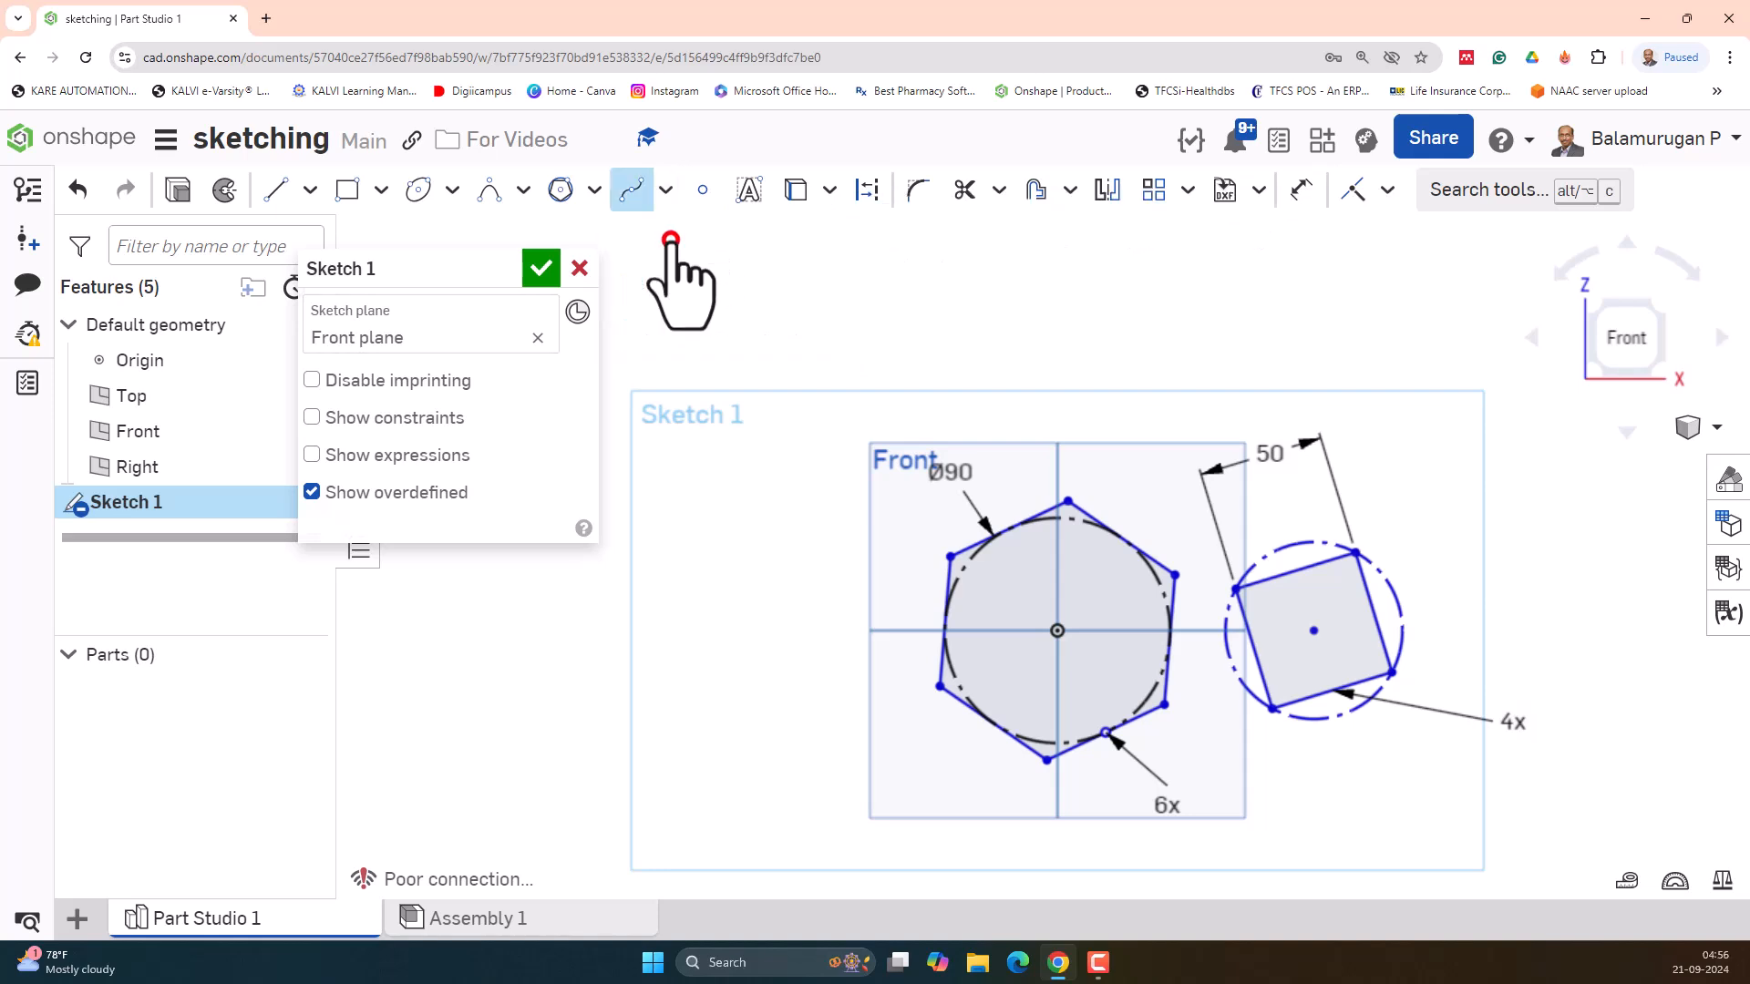
pyautogui.click(611, 702)
pyautogui.click(662, 570)
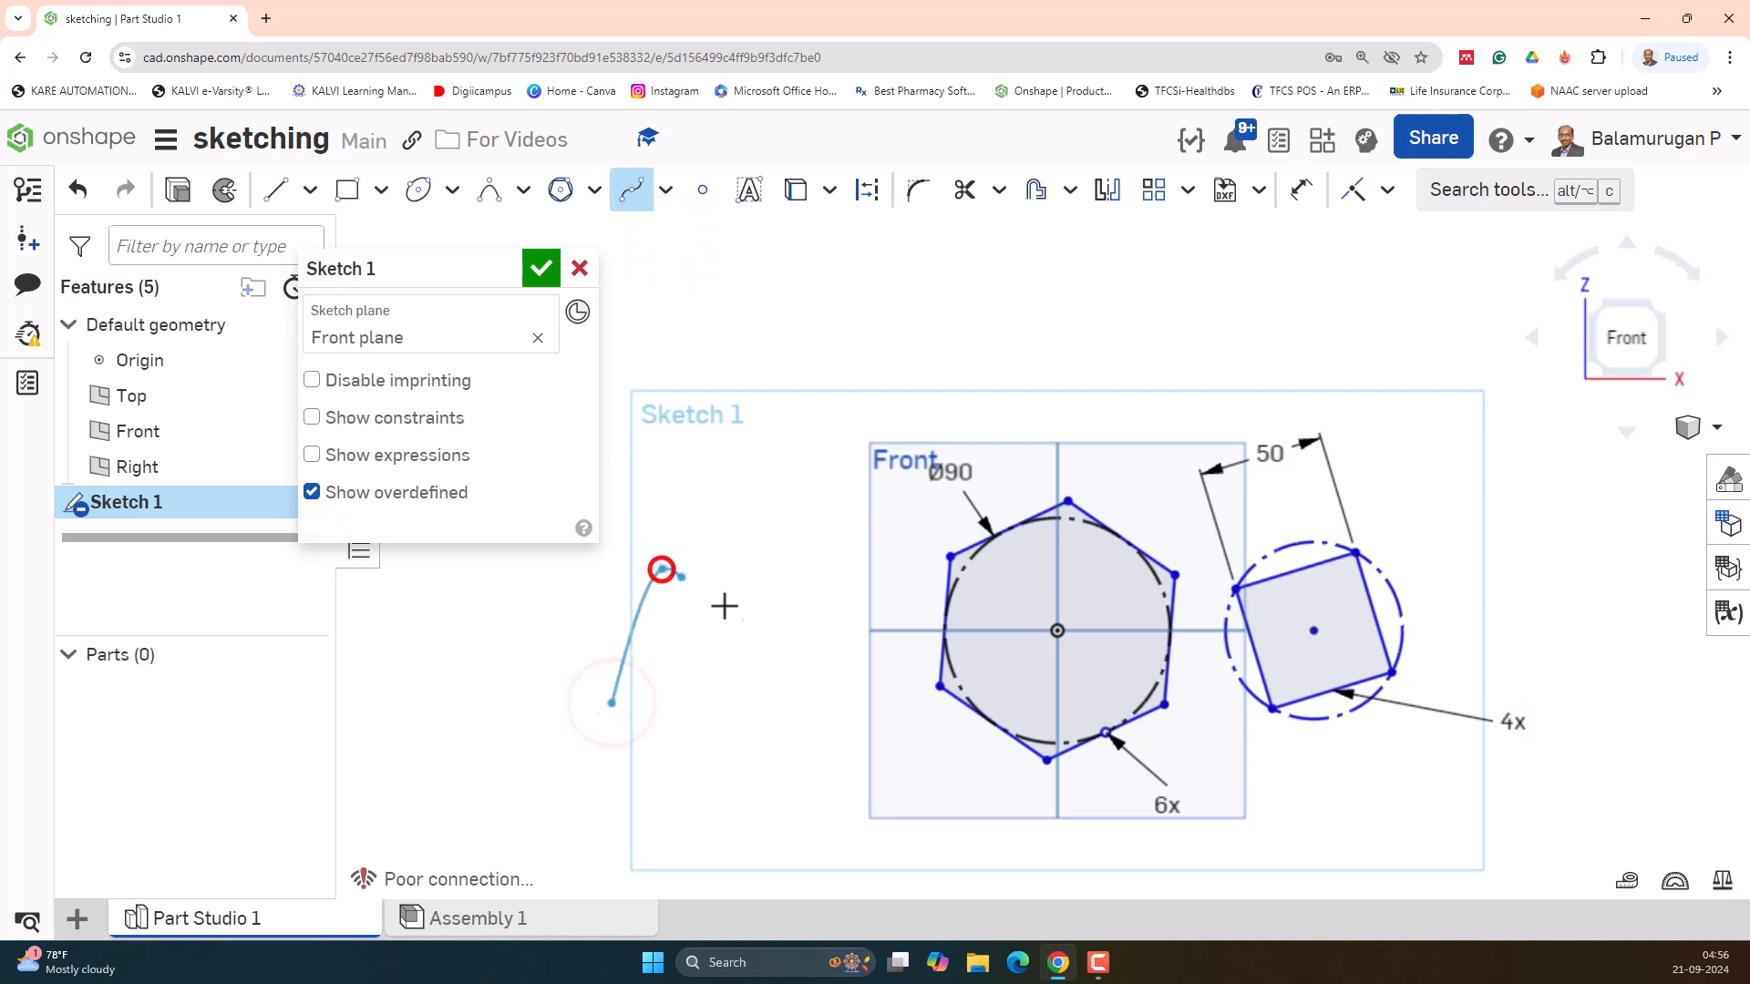
pyautogui.click(791, 630)
pyautogui.click(799, 505)
pyautogui.click(868, 397)
pyautogui.click(1026, 355)
pyautogui.click(1209, 361)
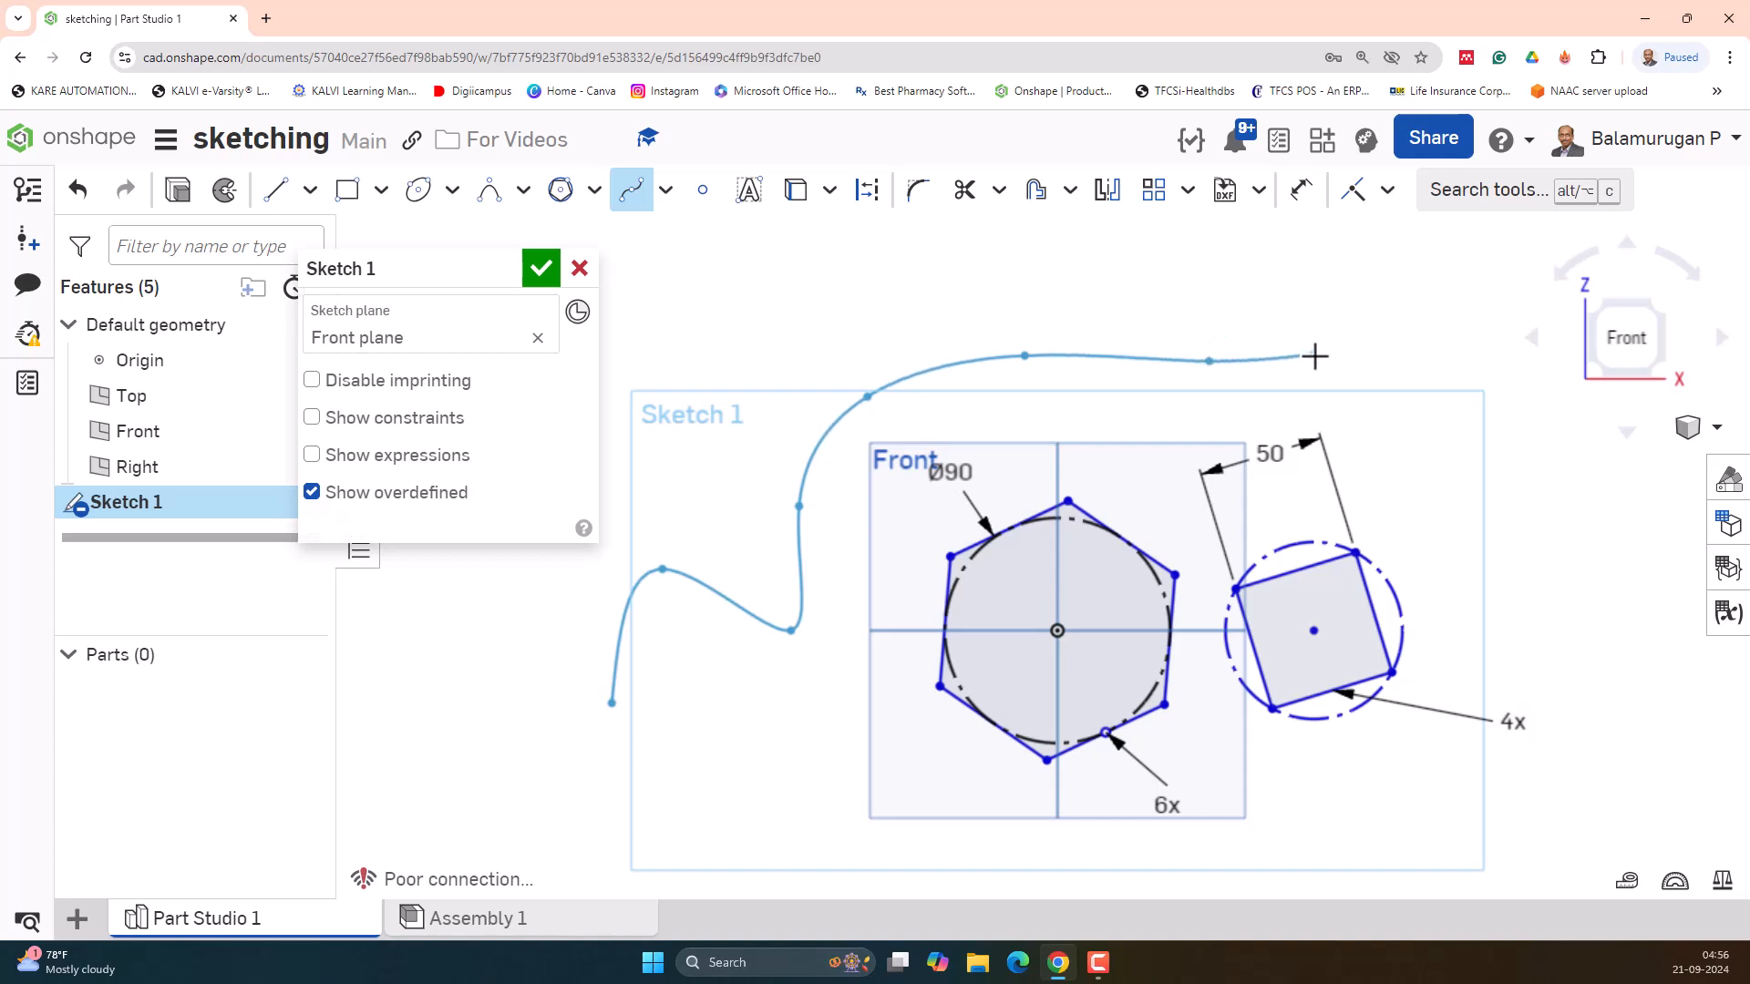
pyautogui.press('Escape')
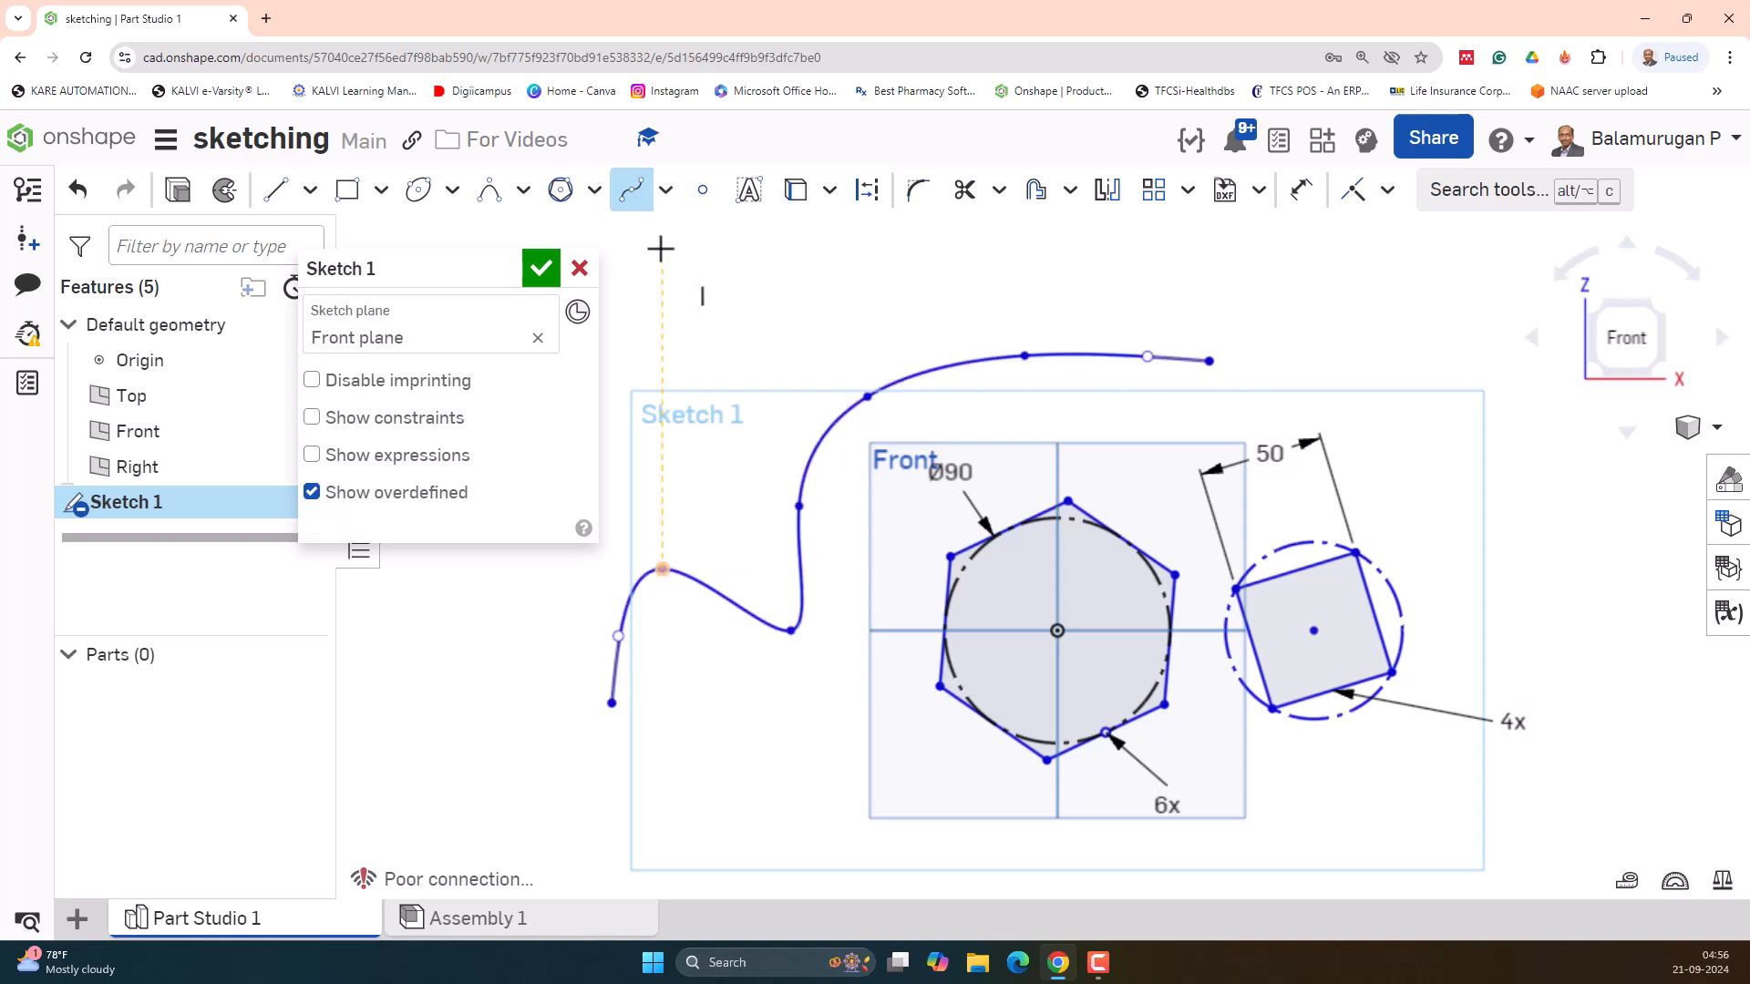
# - Draw a Bezier curve with seven control points from the lower left of the sketch to just below the hexagon's lower right
pyautogui.click(666, 190)
pyautogui.click(677, 285)
pyautogui.click(624, 831)
pyautogui.click(673, 745)
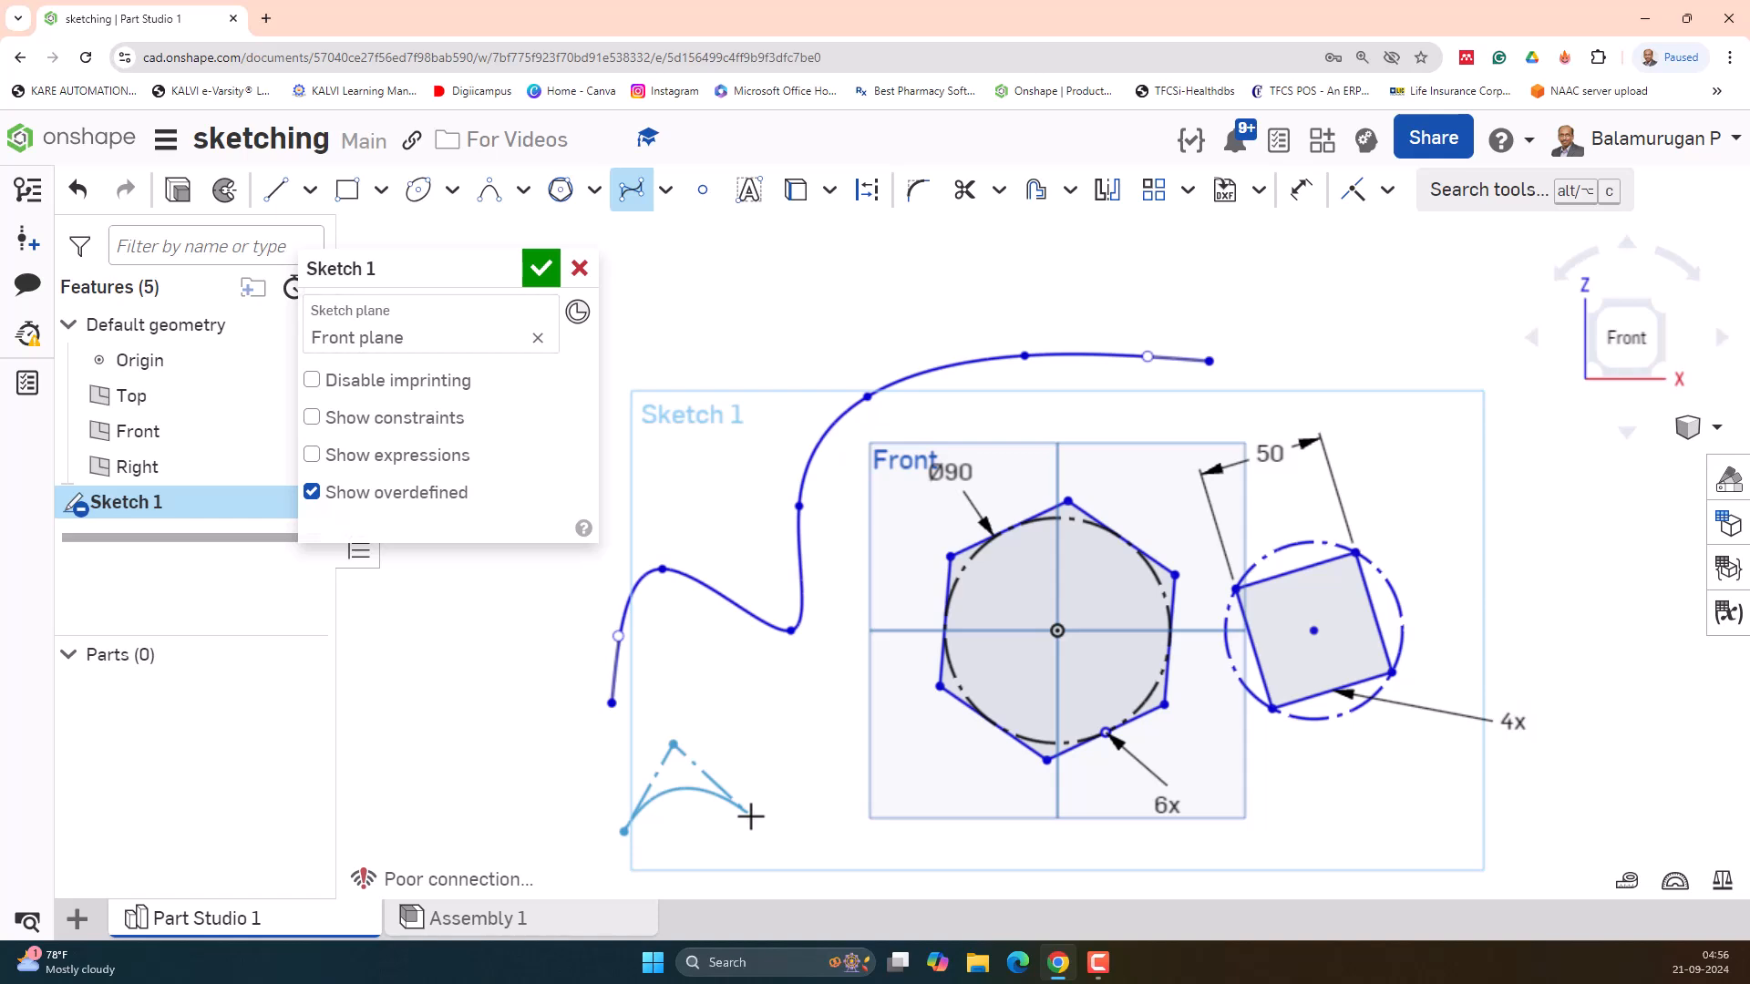
pyautogui.click(751, 817)
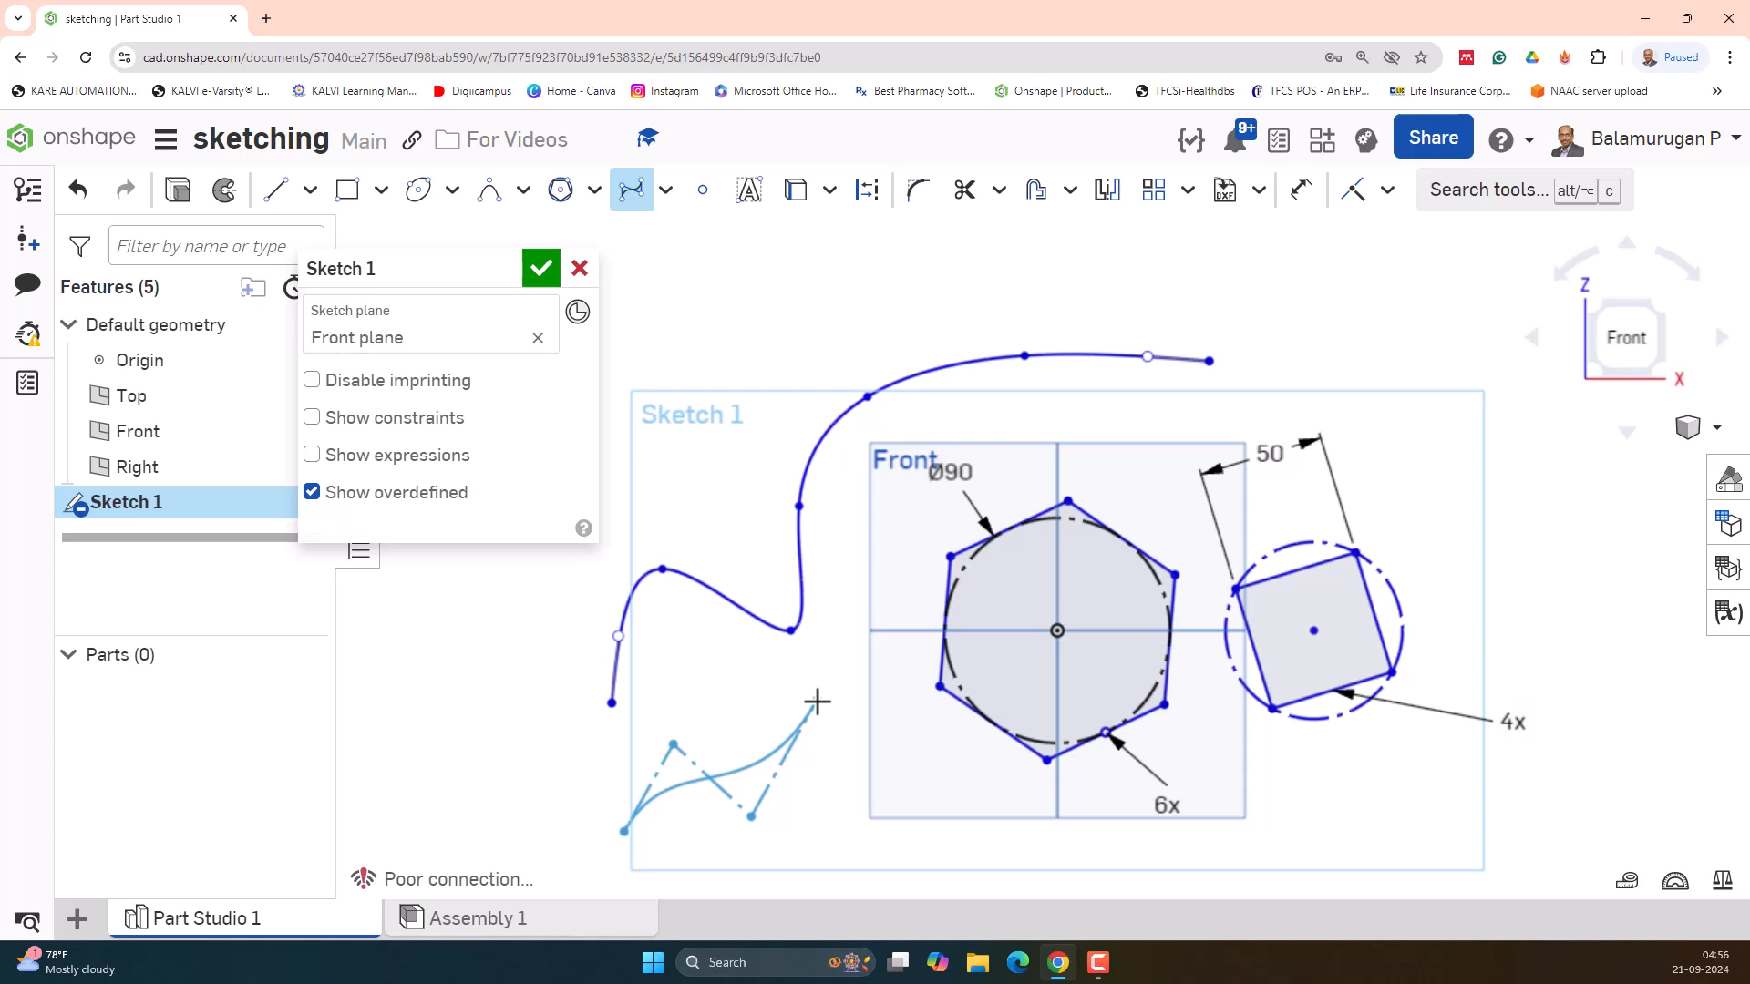
pyautogui.click(816, 702)
pyautogui.click(912, 773)
pyautogui.click(1058, 891)
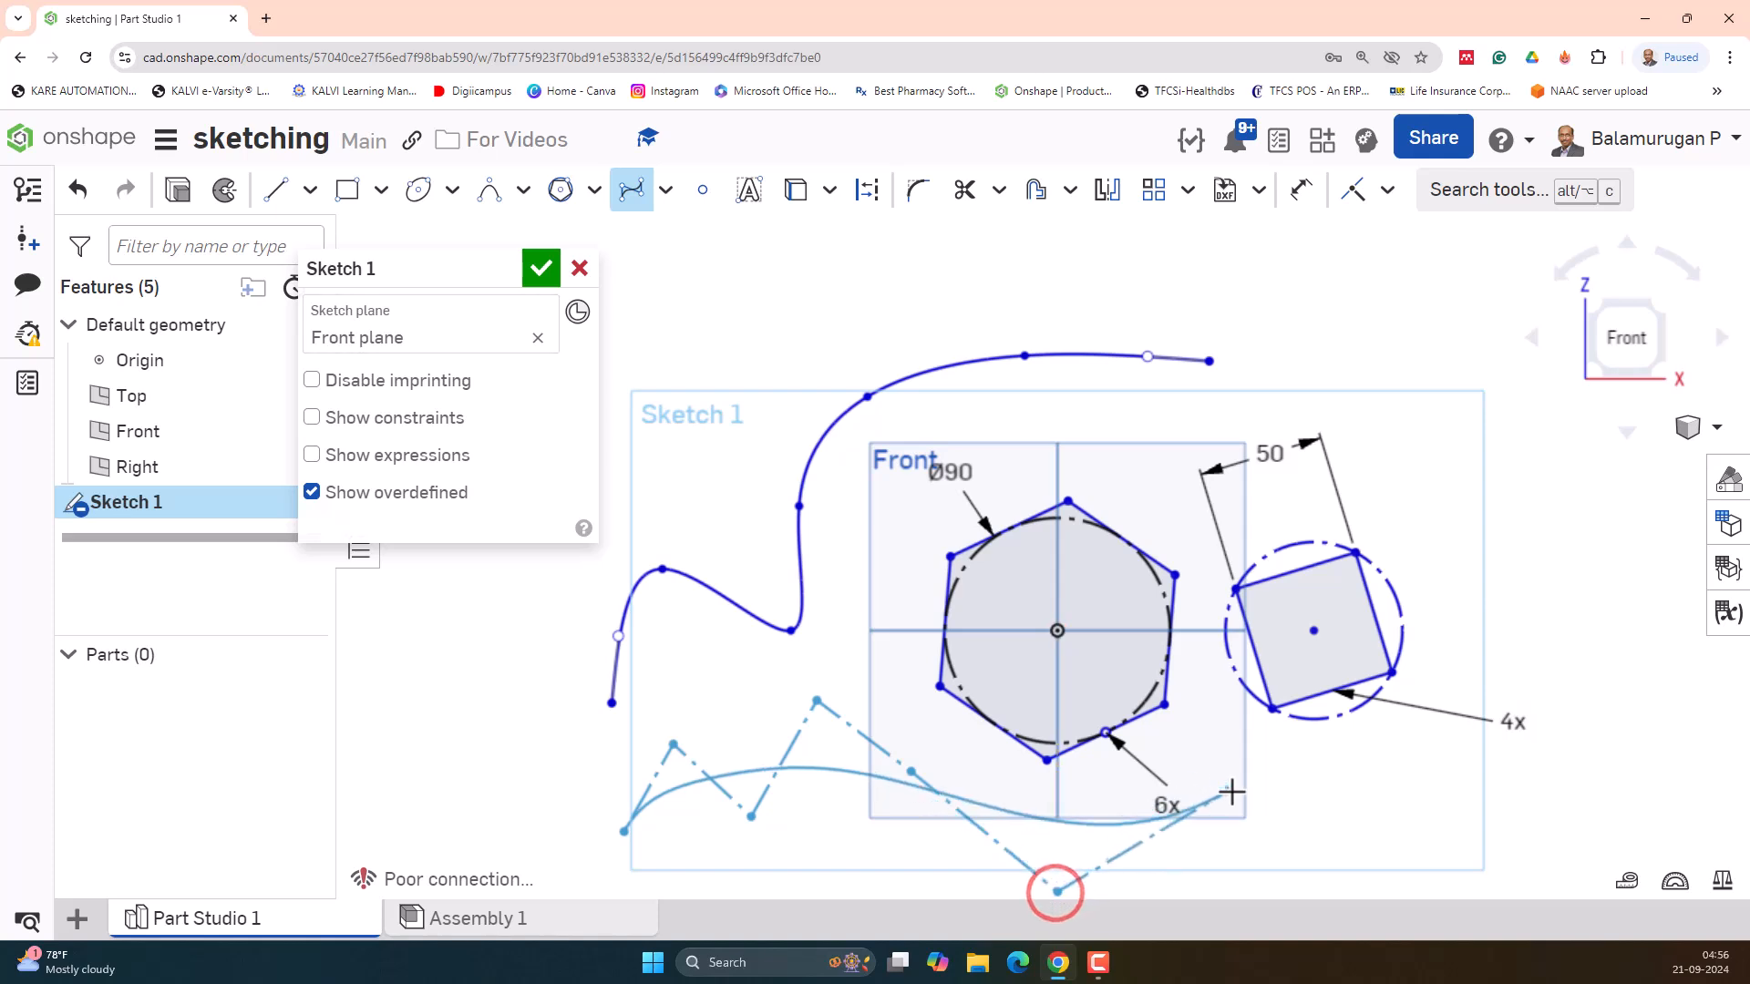
pyautogui.doubleClick(1232, 792)
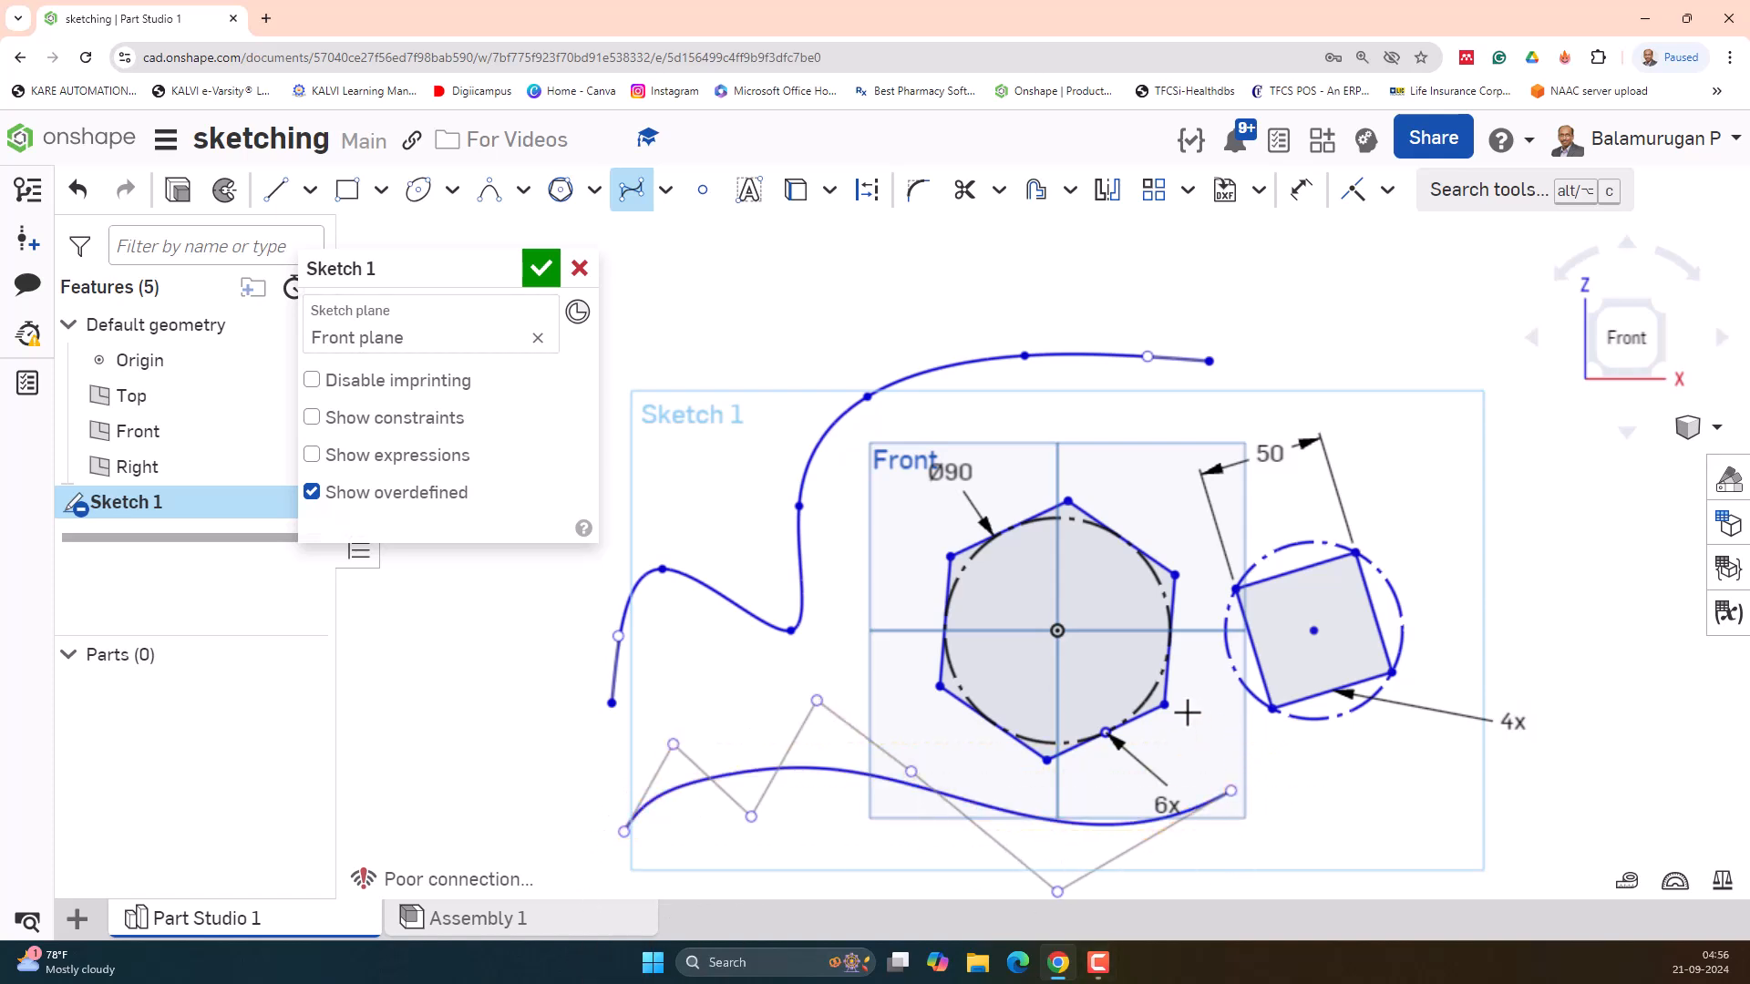
# - Add a spline control point to the upper spline, above and left of the hexagon, and pull it slightly downward to form a dip
pyautogui.click(666, 190)
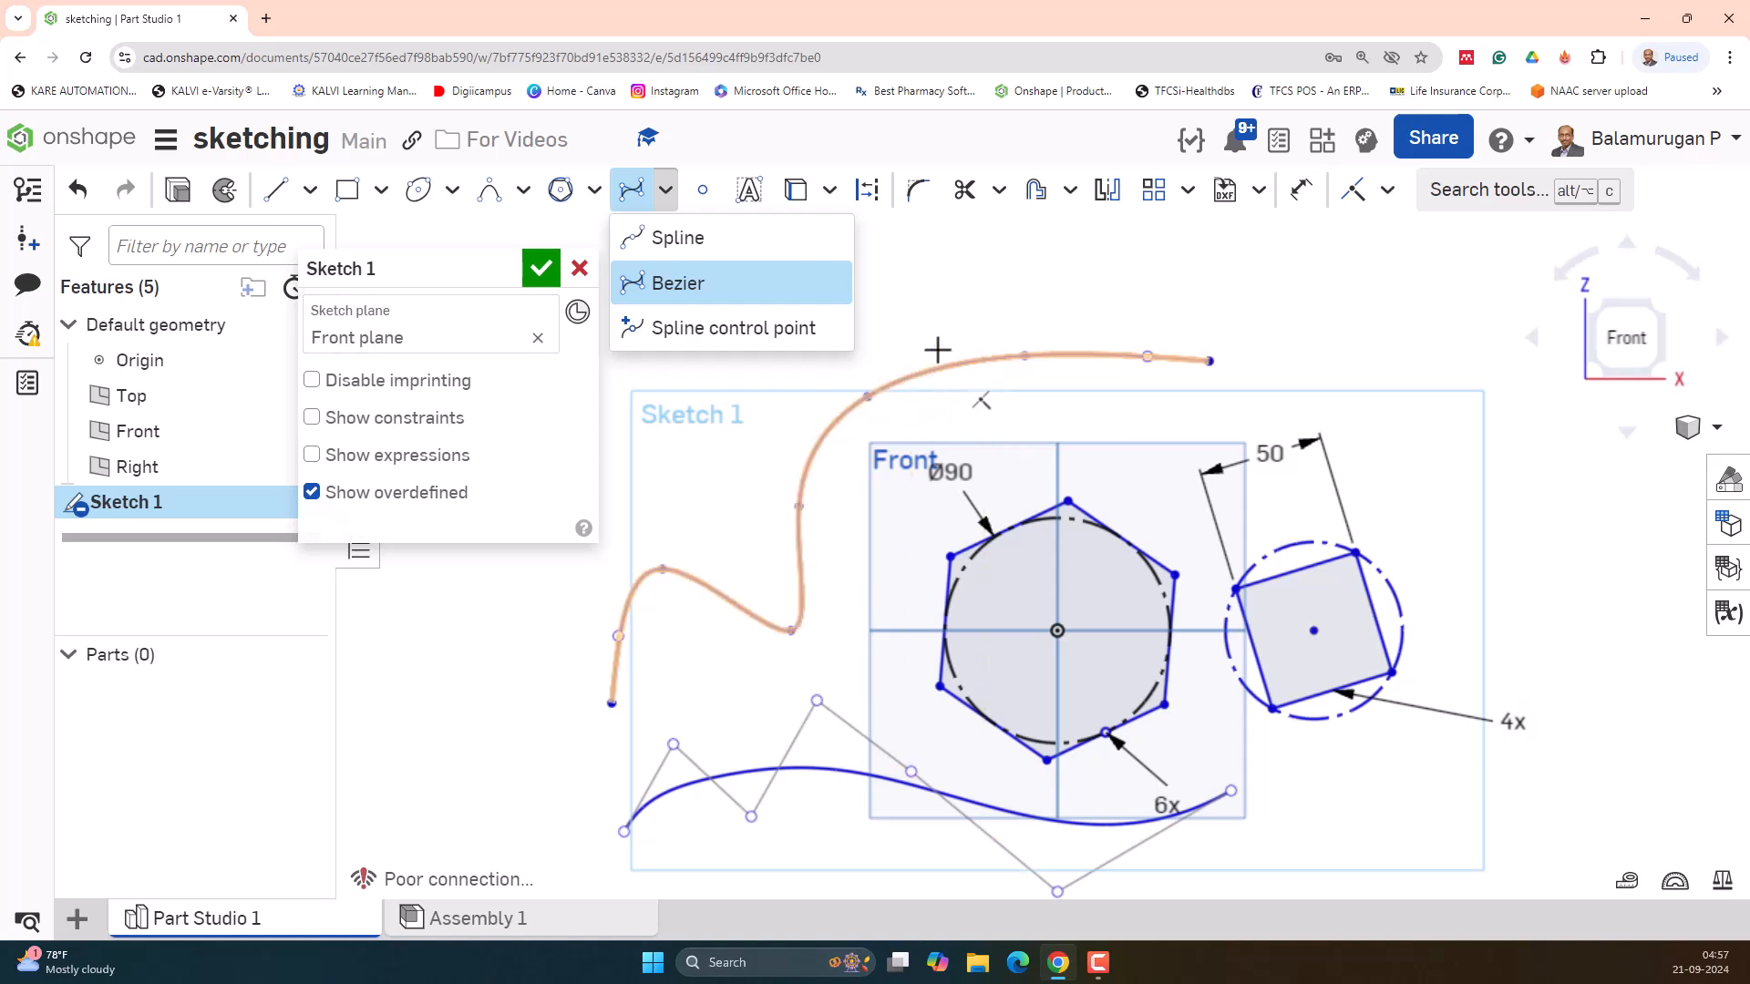
pyautogui.click(709, 327)
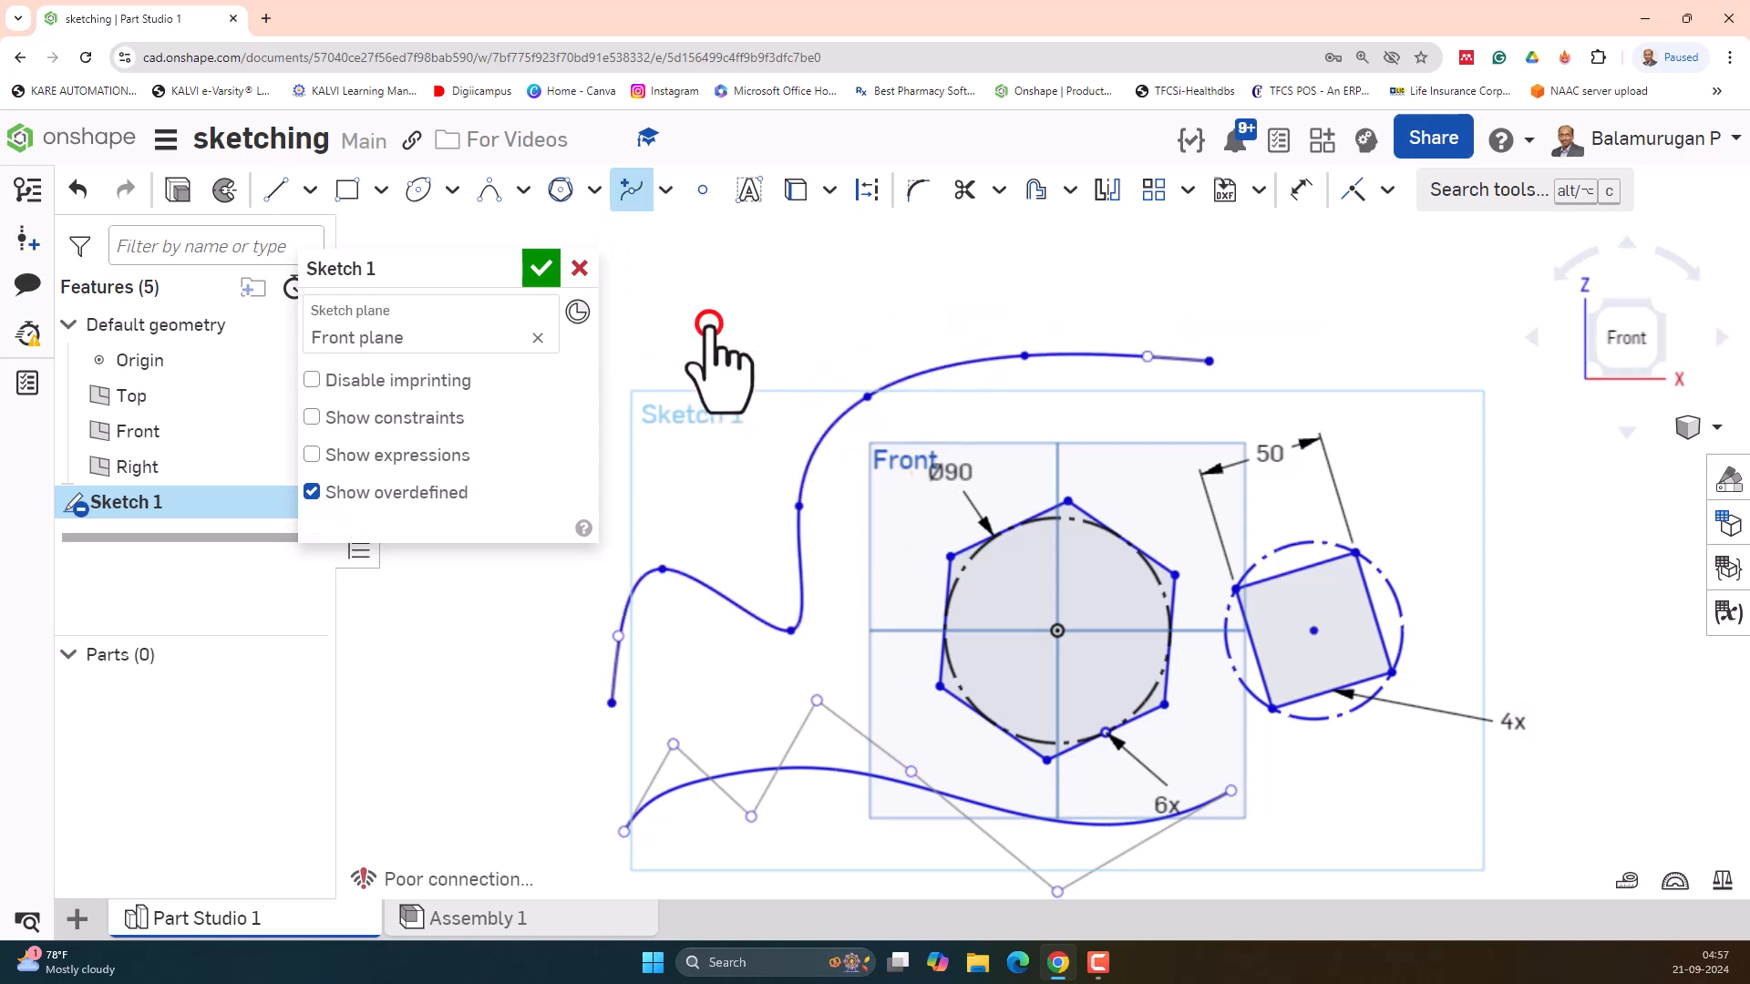
pyautogui.click(944, 367)
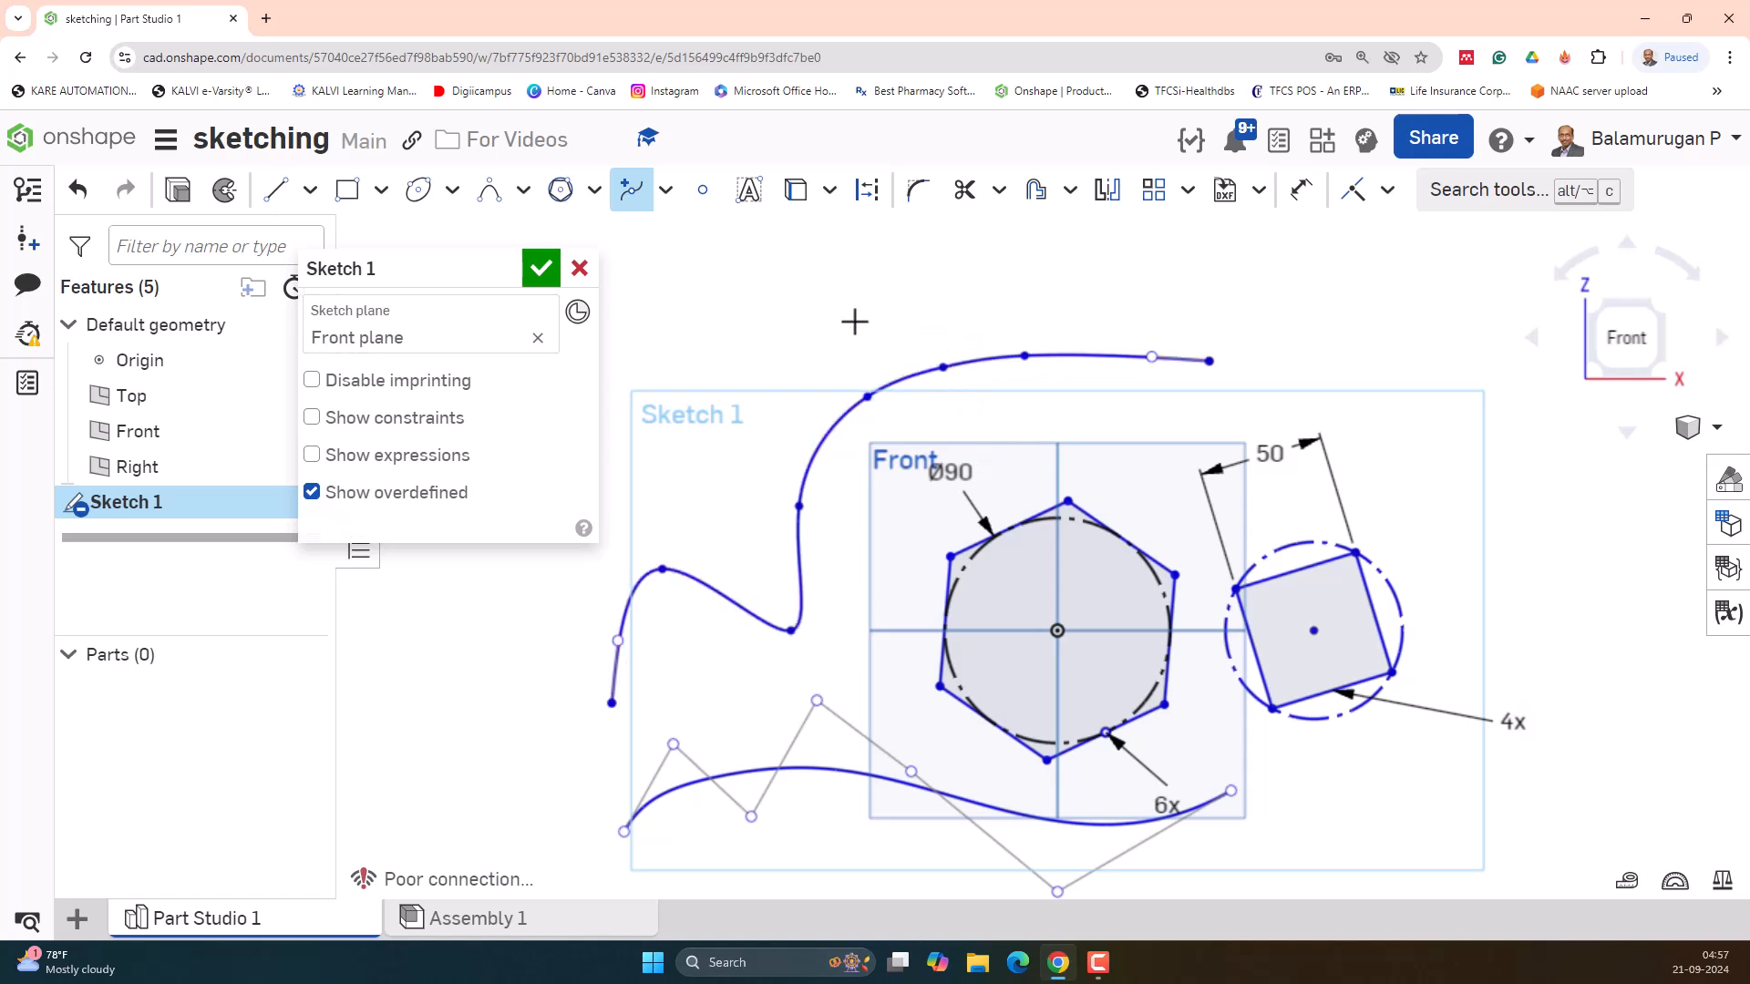
pyautogui.press('Escape')
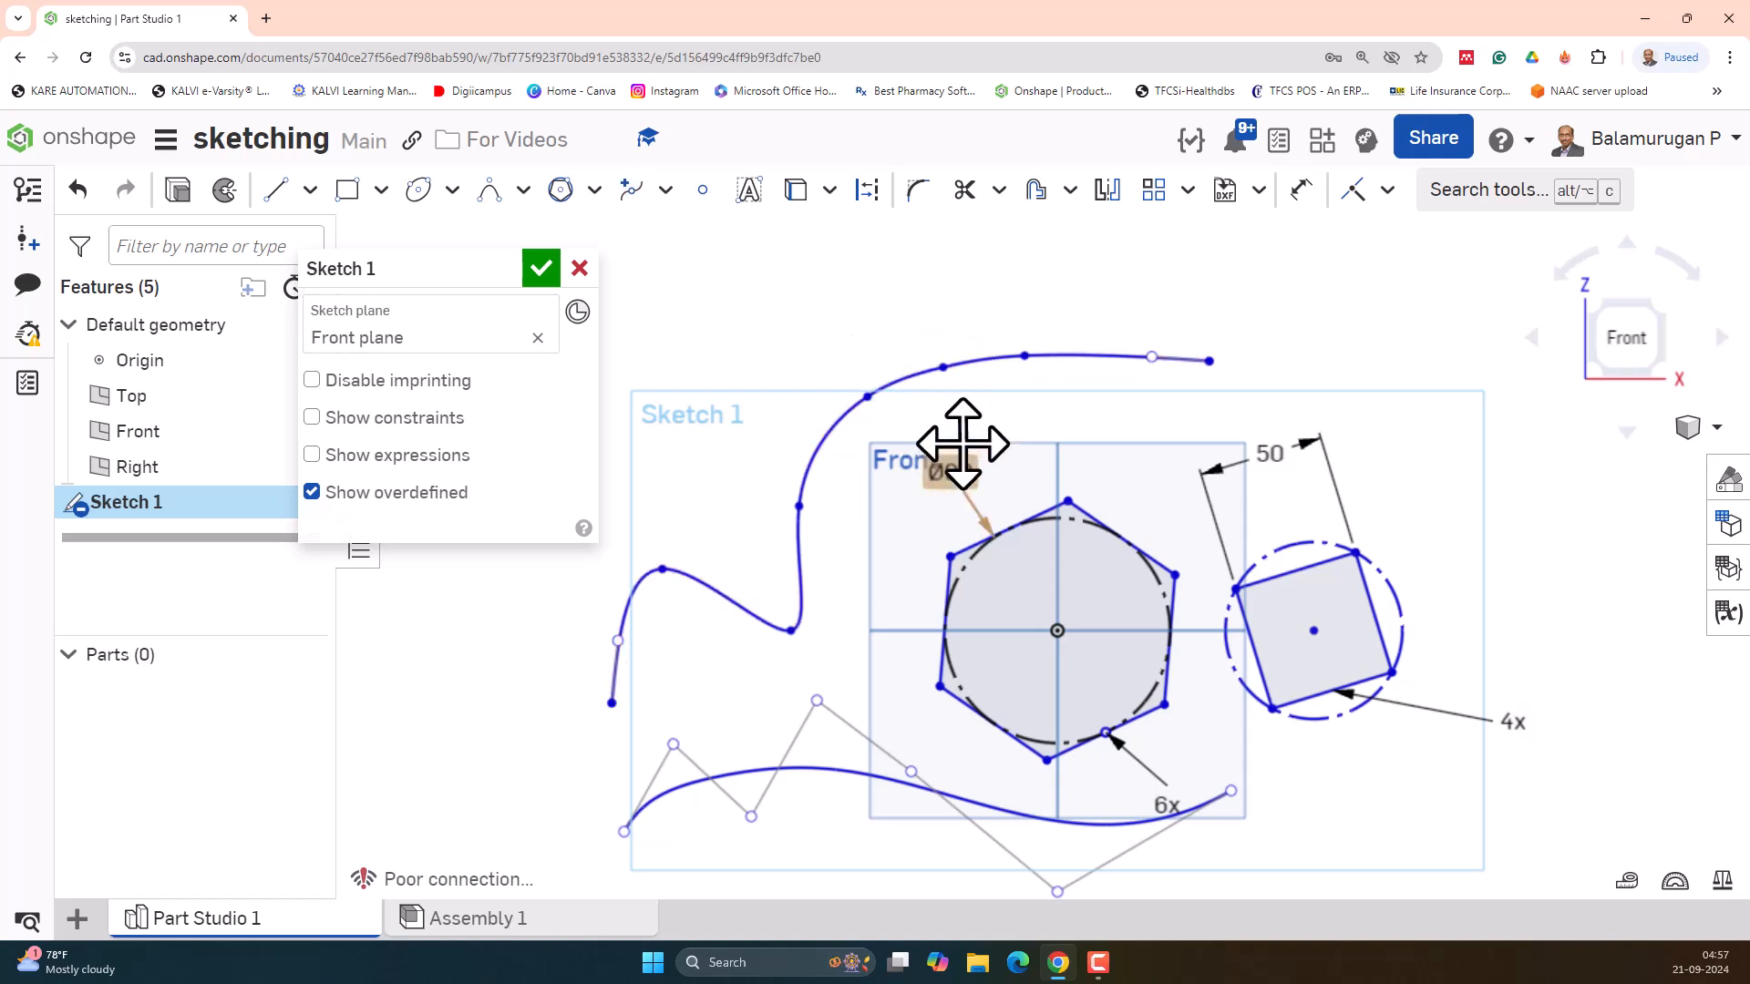
pyautogui.moveTo(944, 367)
pyautogui.mouseDown()
pyautogui.moveTo(963, 417)
pyautogui.moveTo(952, 394)
pyautogui.mouseUp()
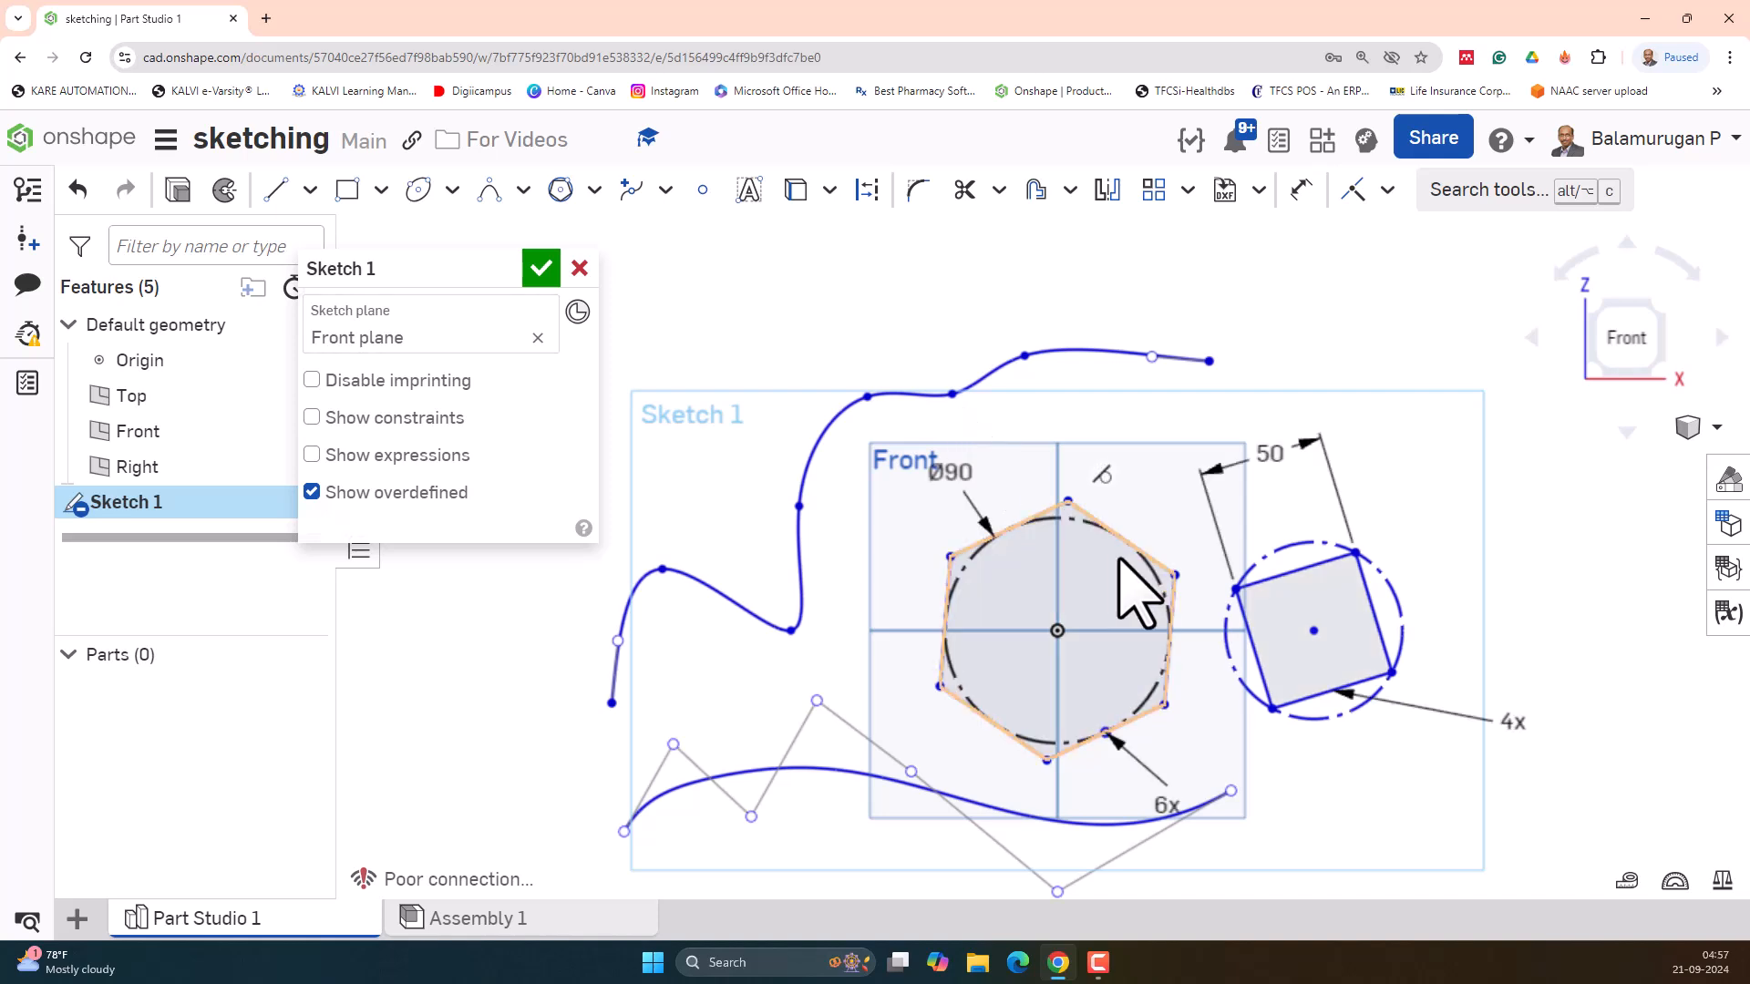
# - Place three sketch points: two below the Bezier curve and one just beyond its right end
pyautogui.click(666, 190)
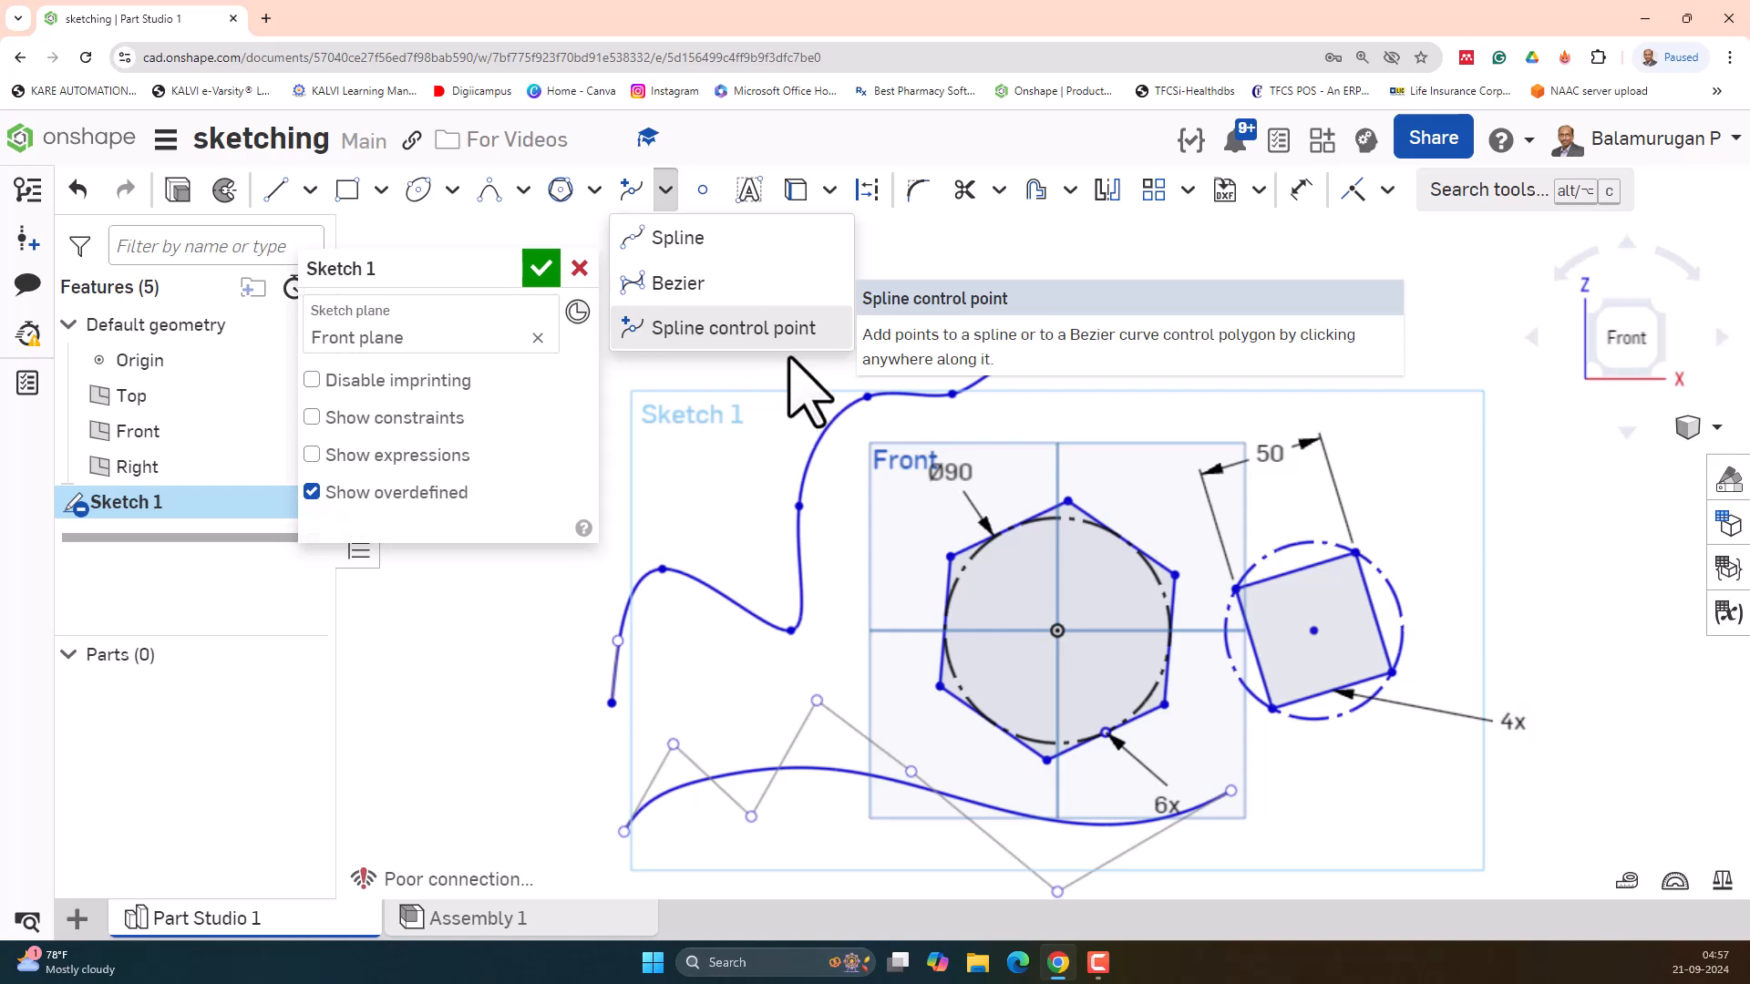
pyautogui.scroll(3, 866, 402)
pyautogui.scroll(-2, 999, 672)
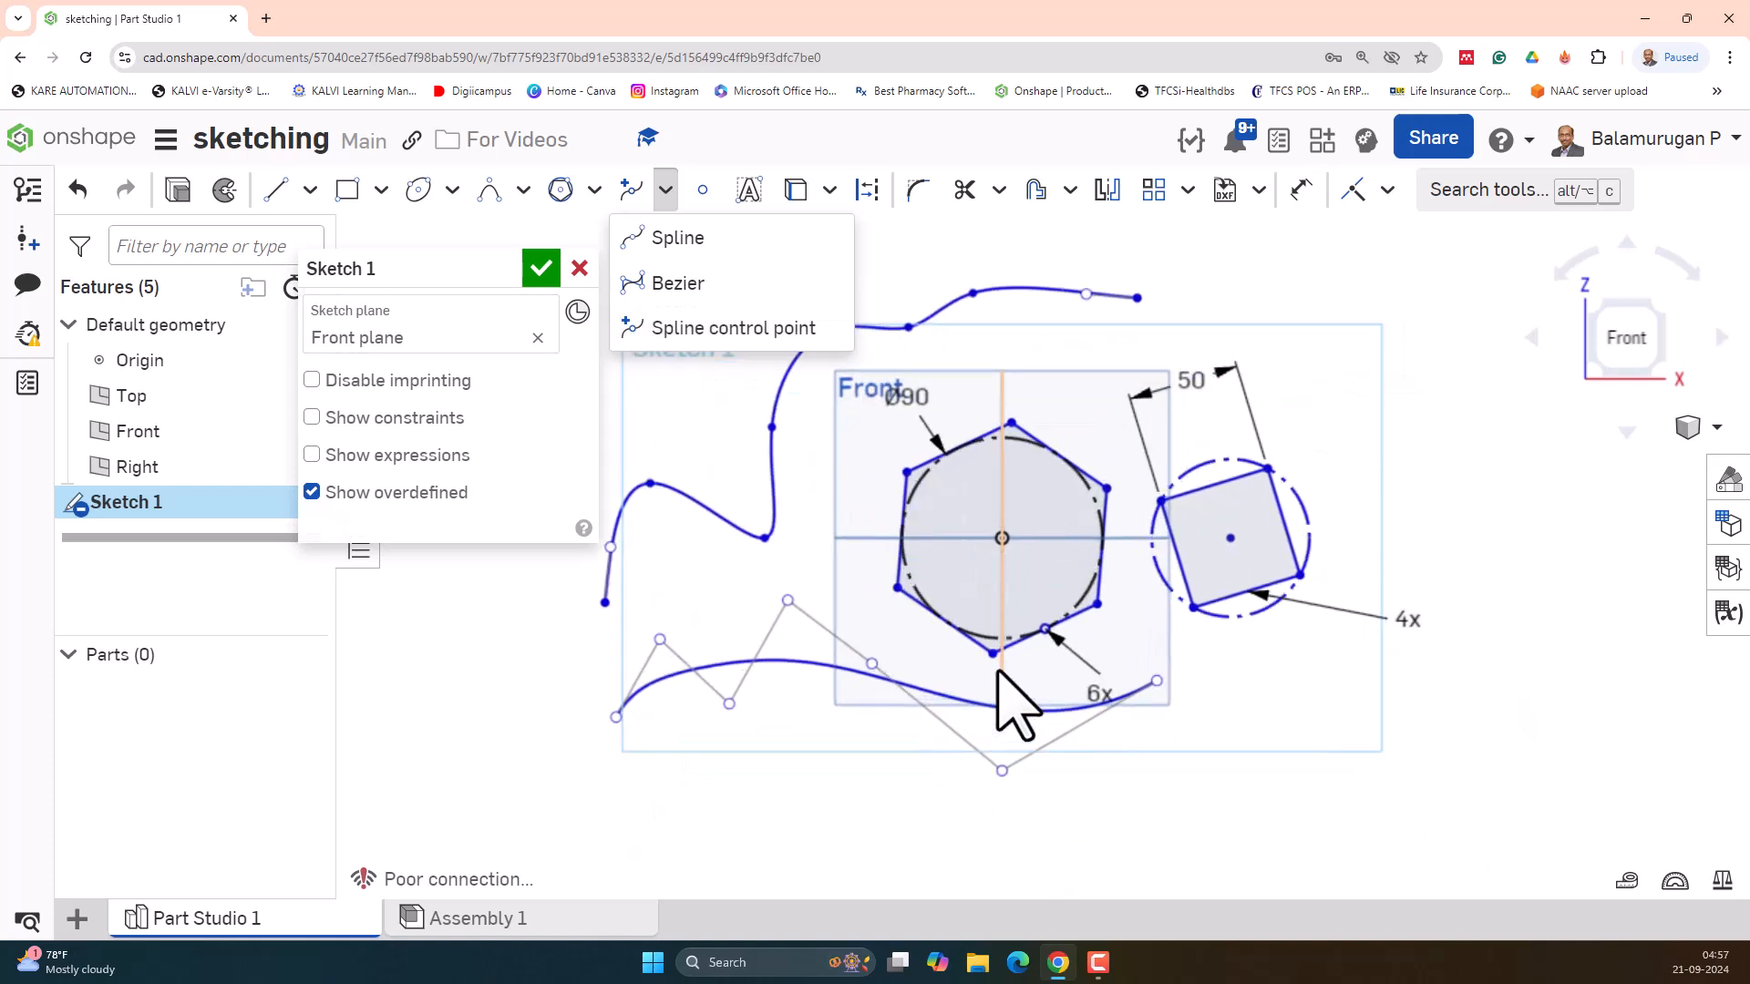
pyautogui.click(704, 193)
pyautogui.click(806, 772)
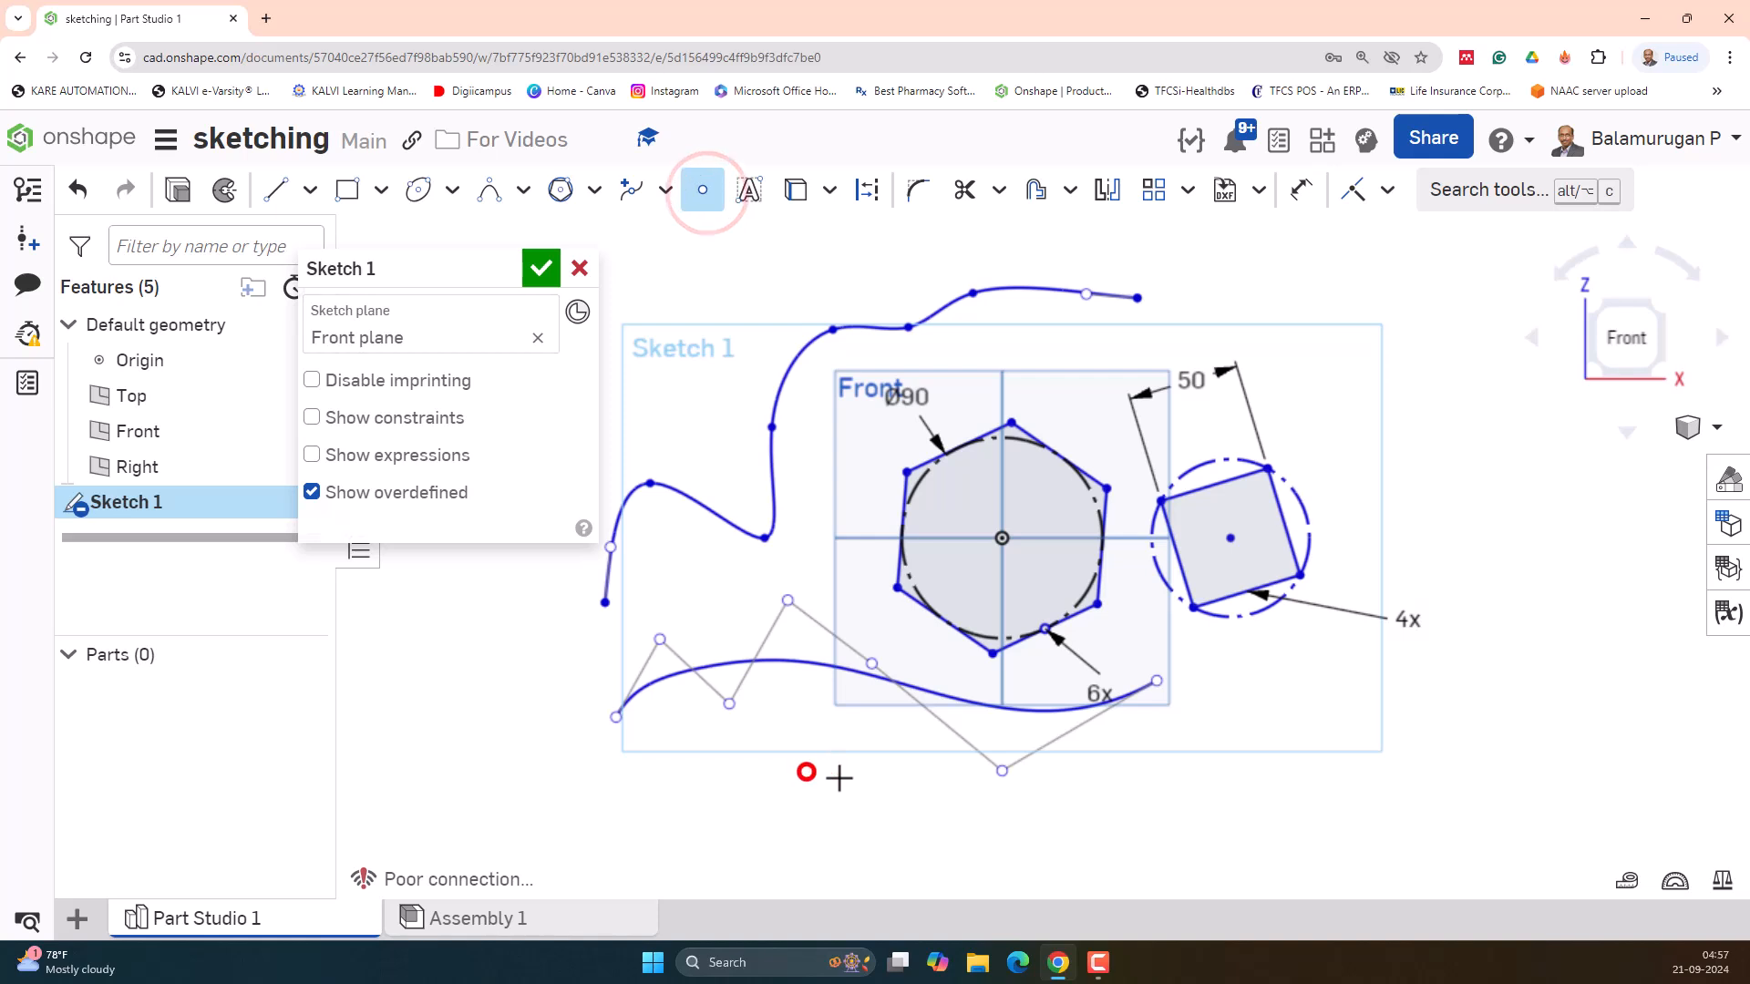
pyautogui.click(1092, 771)
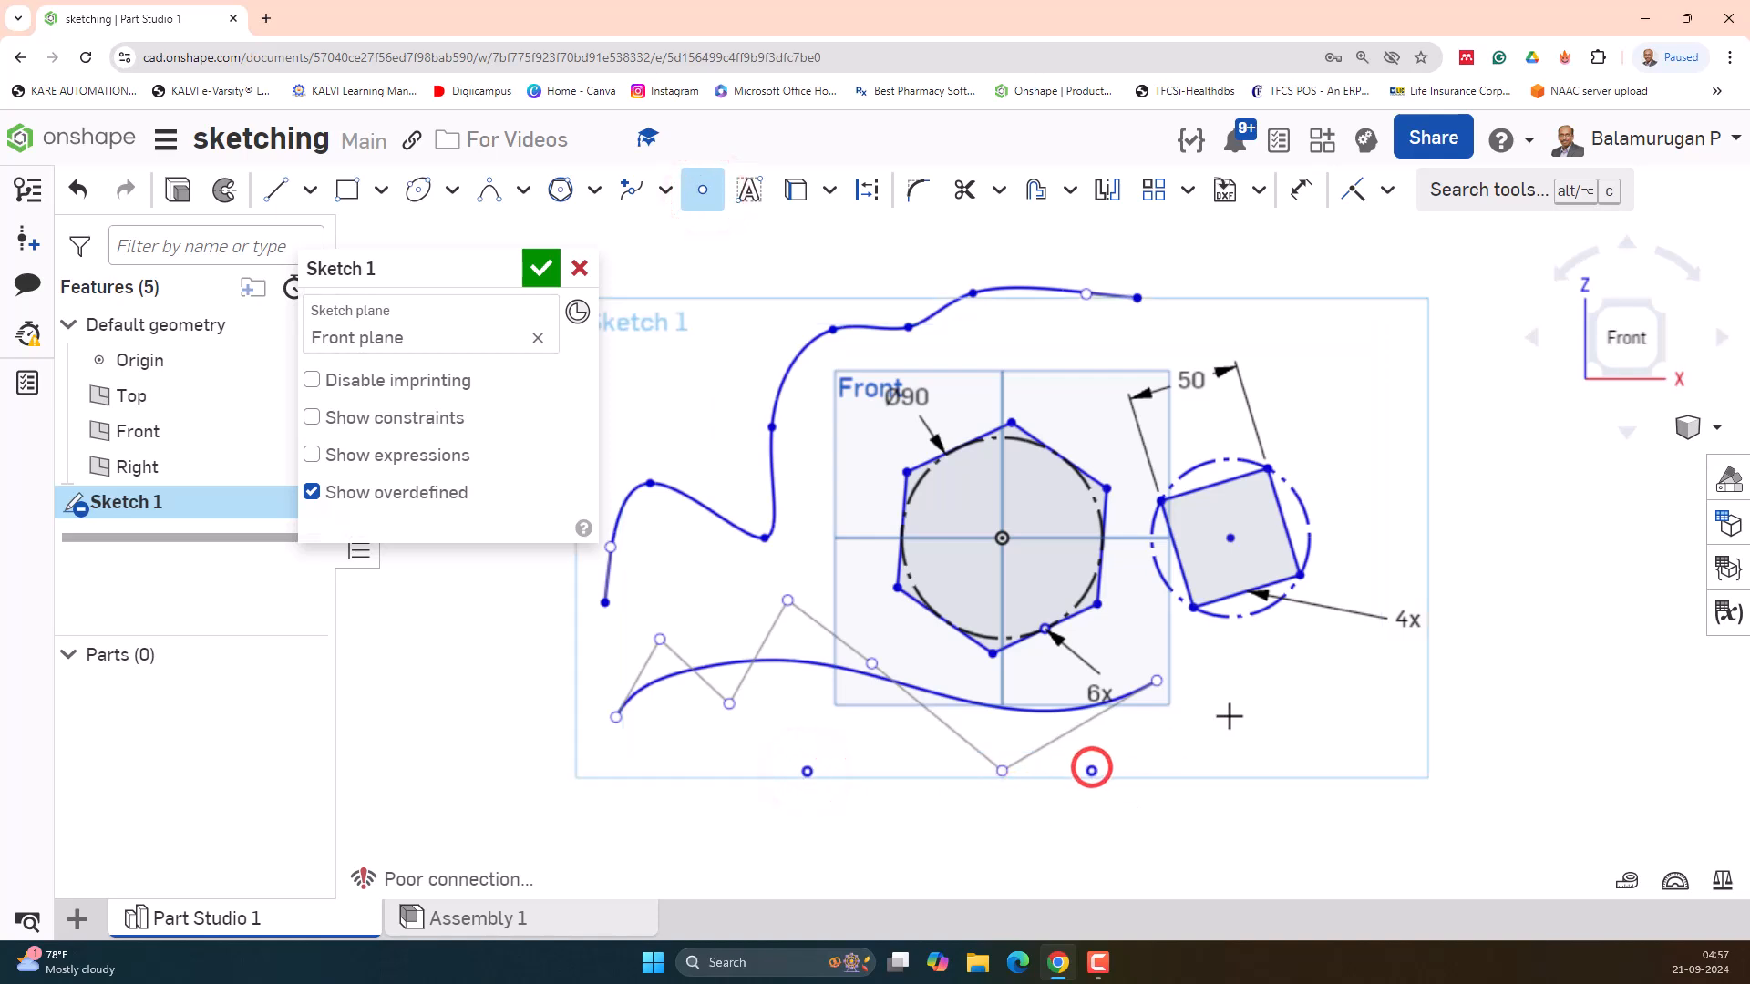
pyautogui.click(1229, 714)
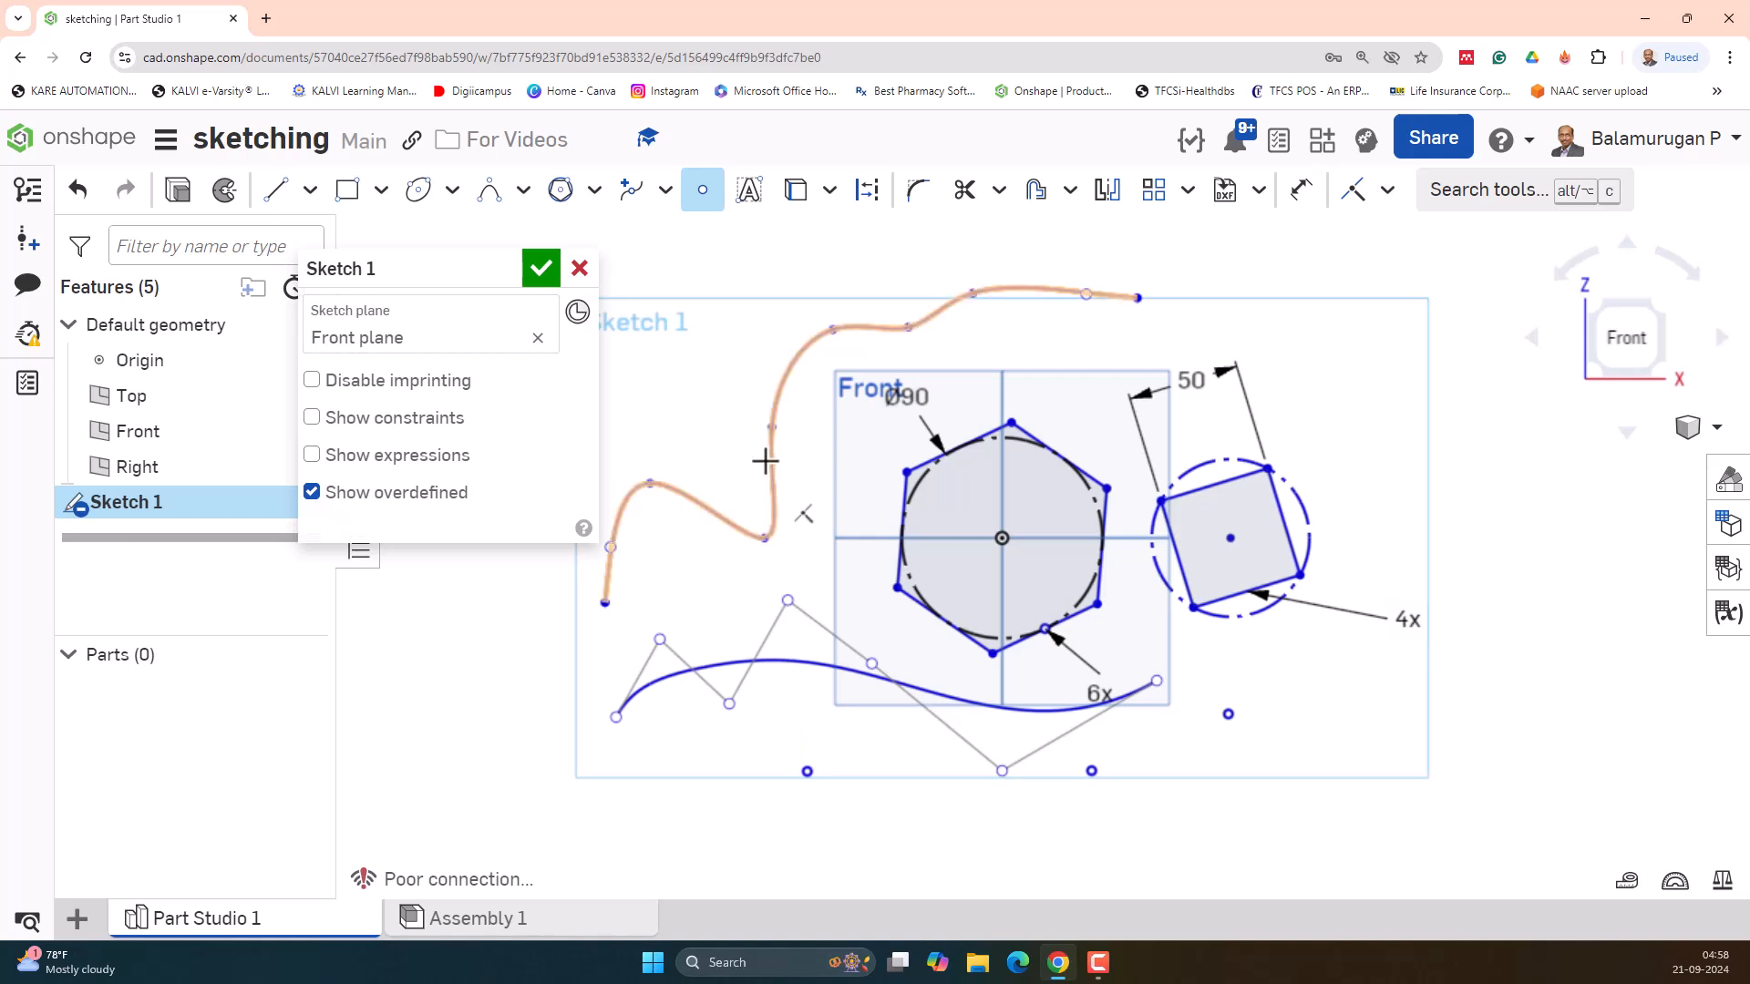
pyautogui.press('Escape')
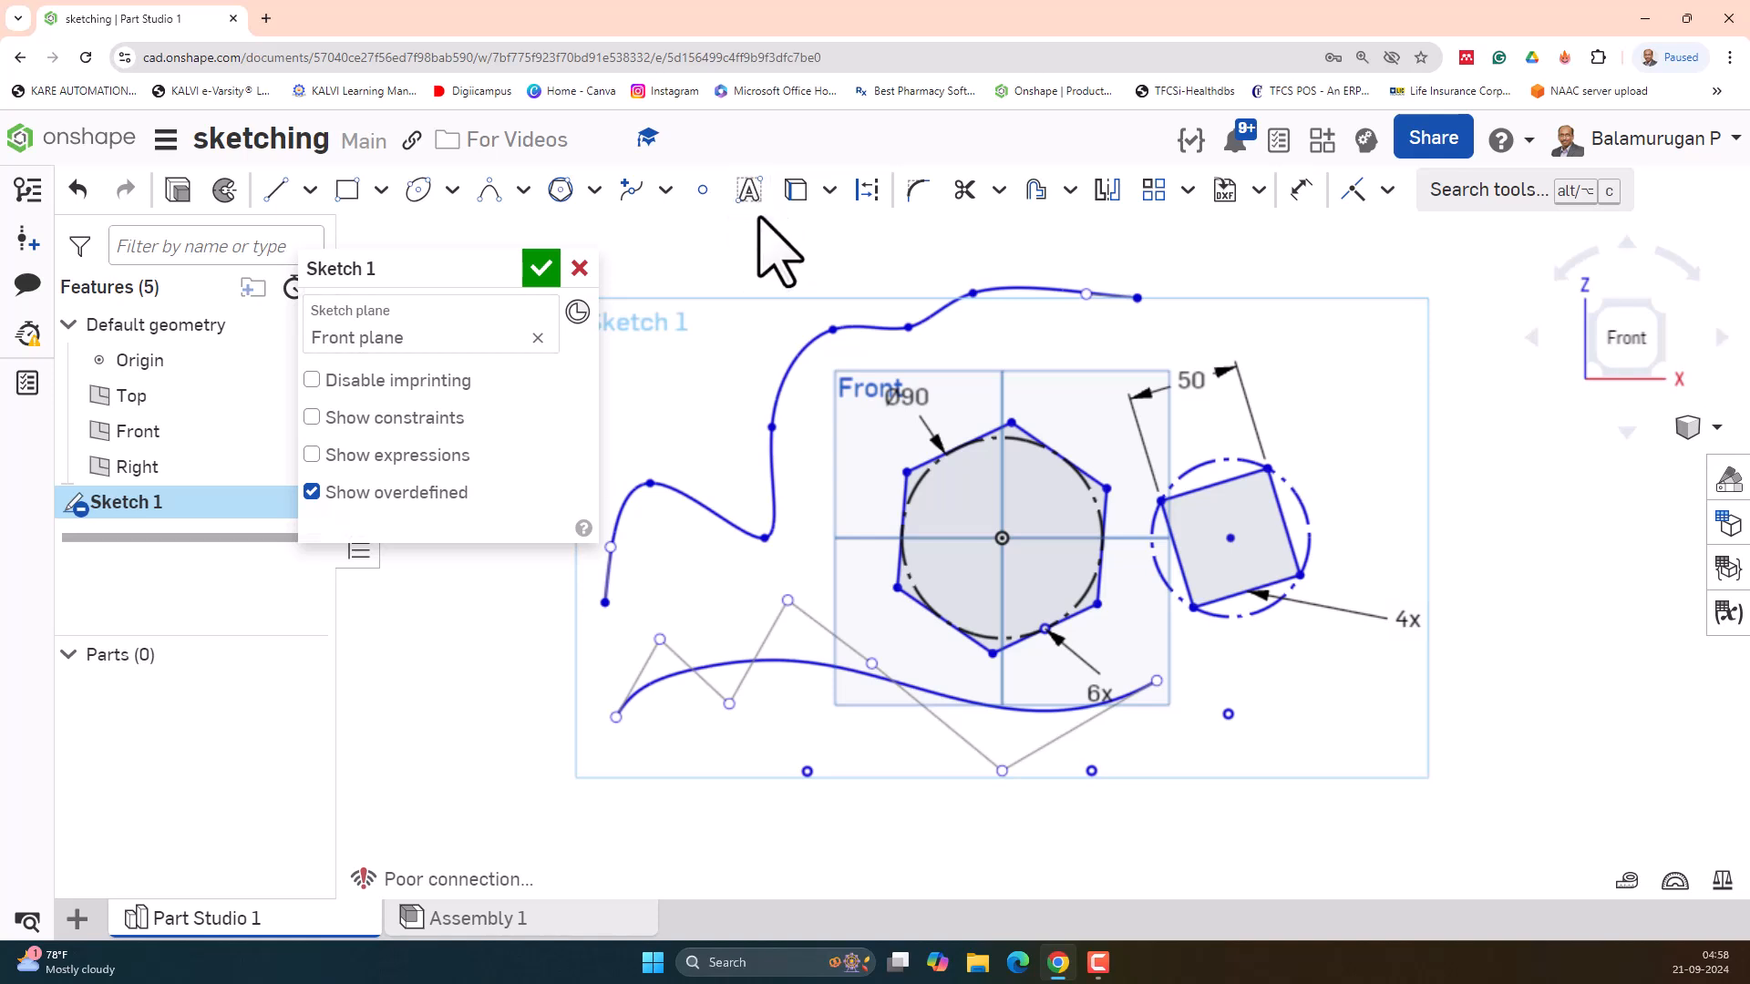
# - Add the sketch text KARE in a box about 18 mm high, below and to the right of the square
pyautogui.click(749, 187)
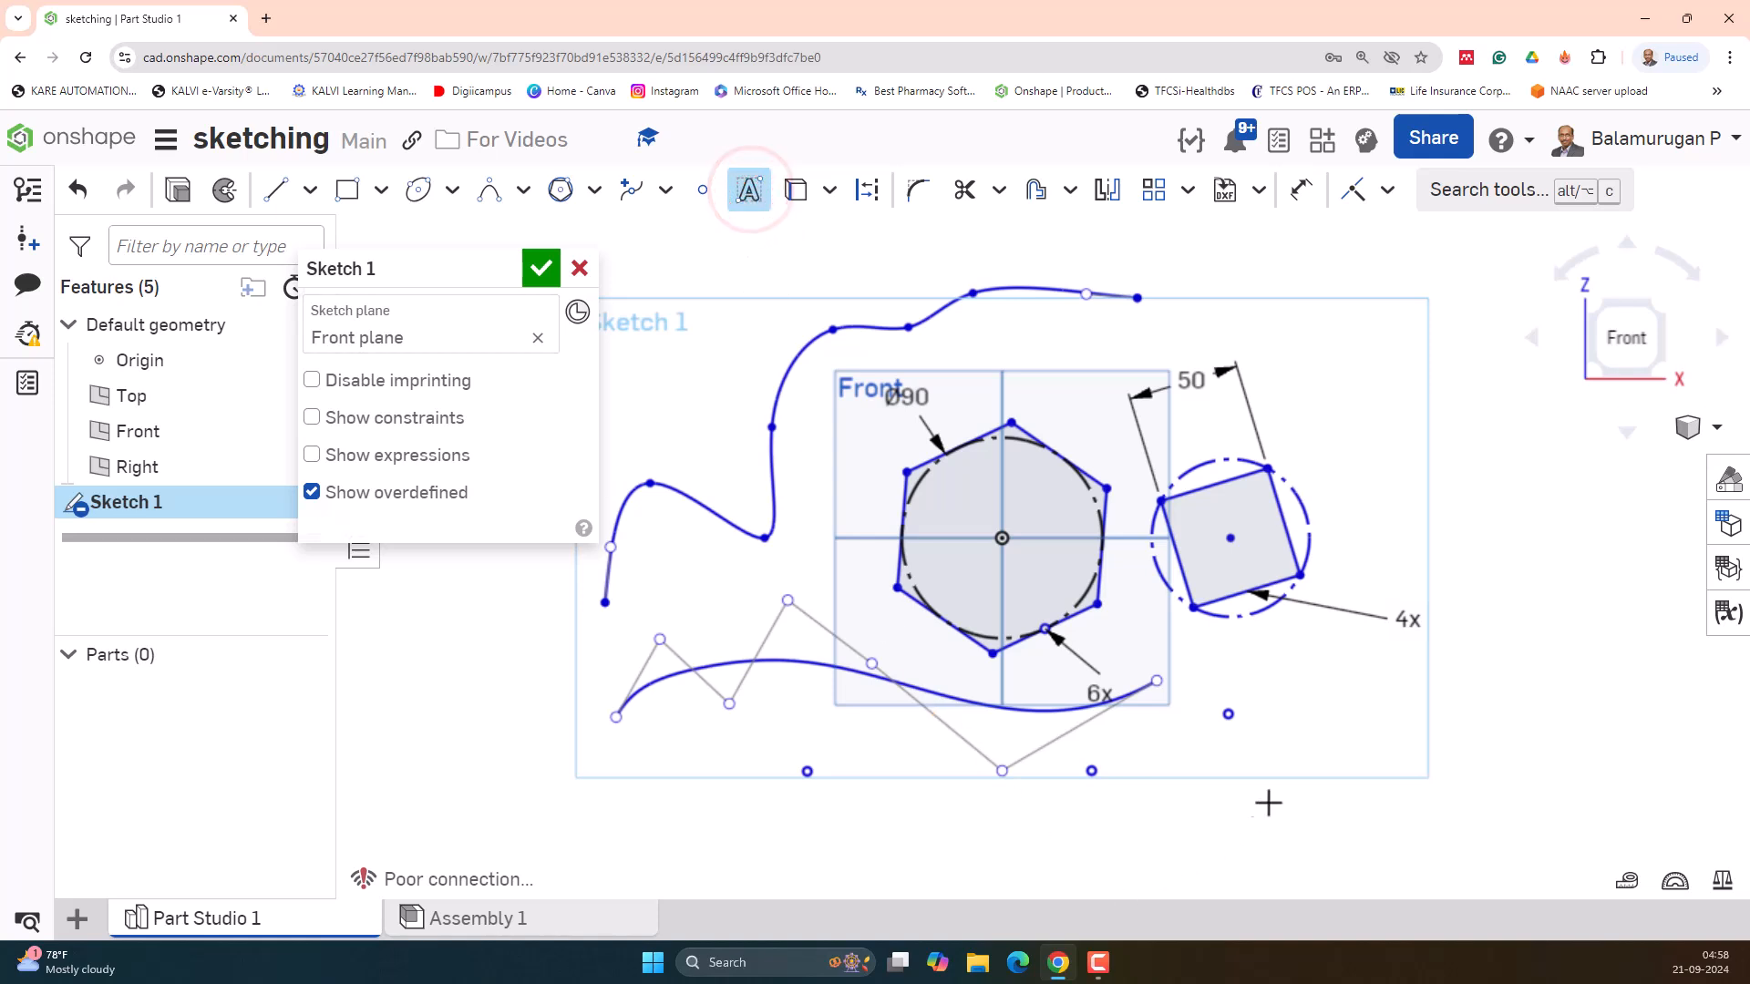
pyautogui.moveTo(1310, 687); pyautogui.dragTo(1502, 727)
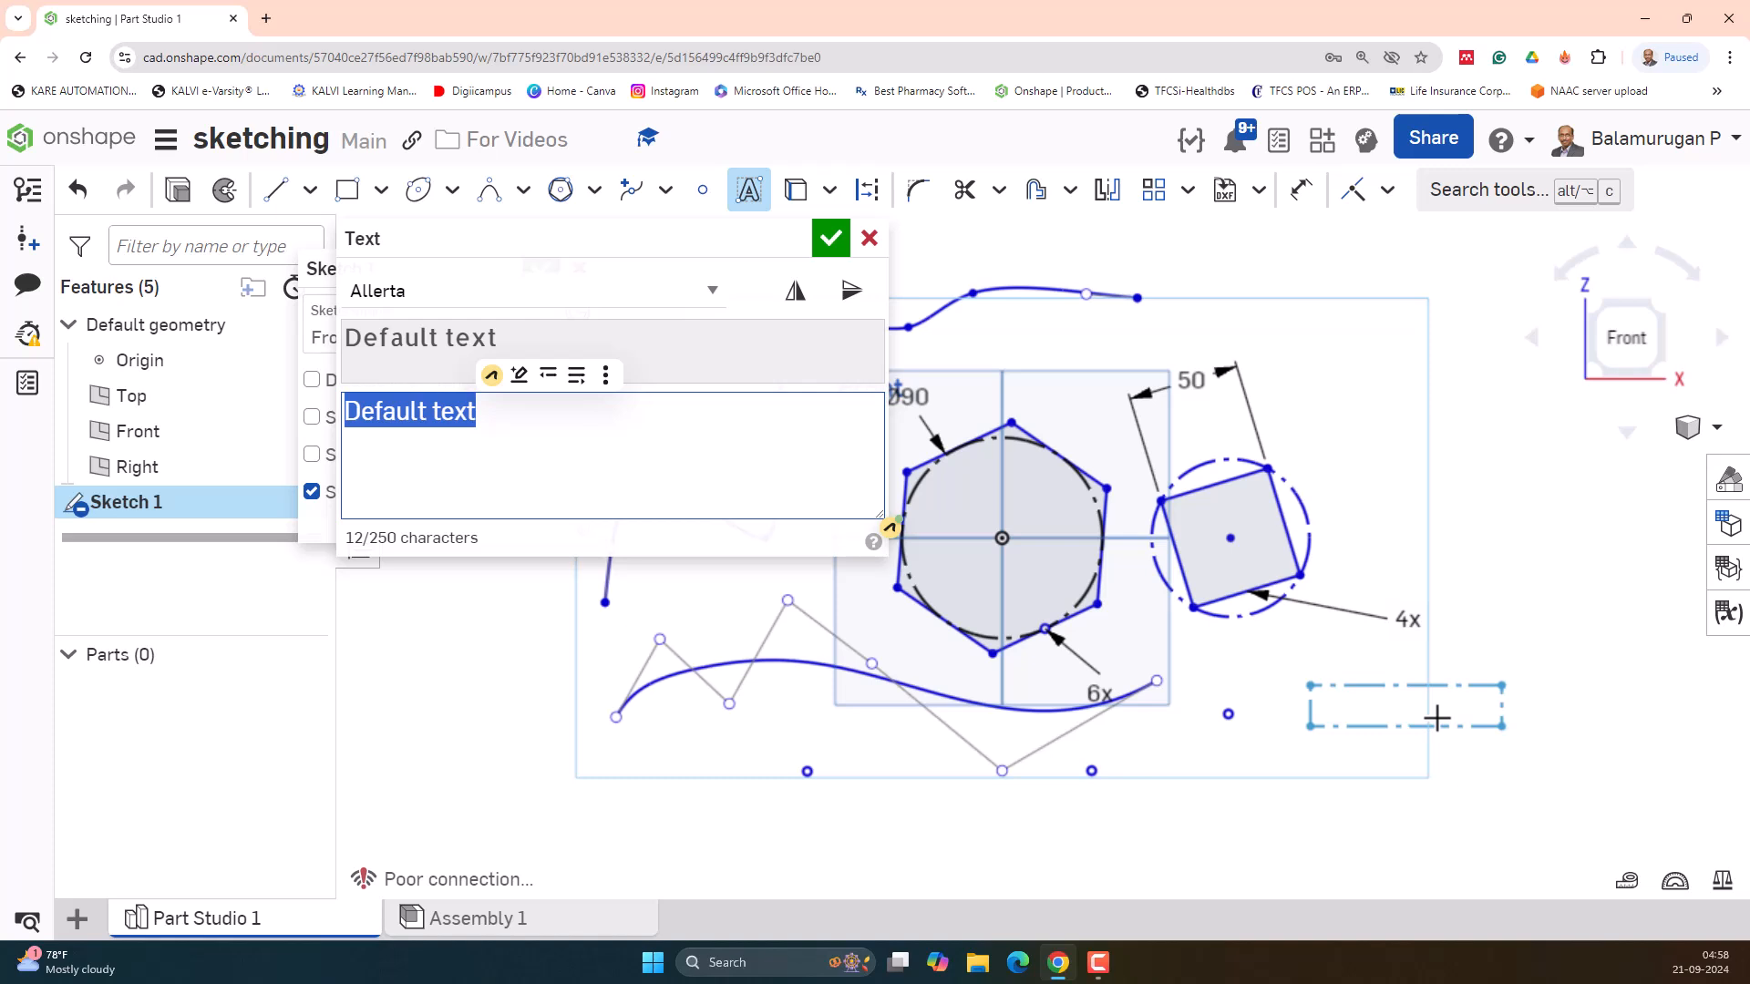
pyautogui.write('KARE')
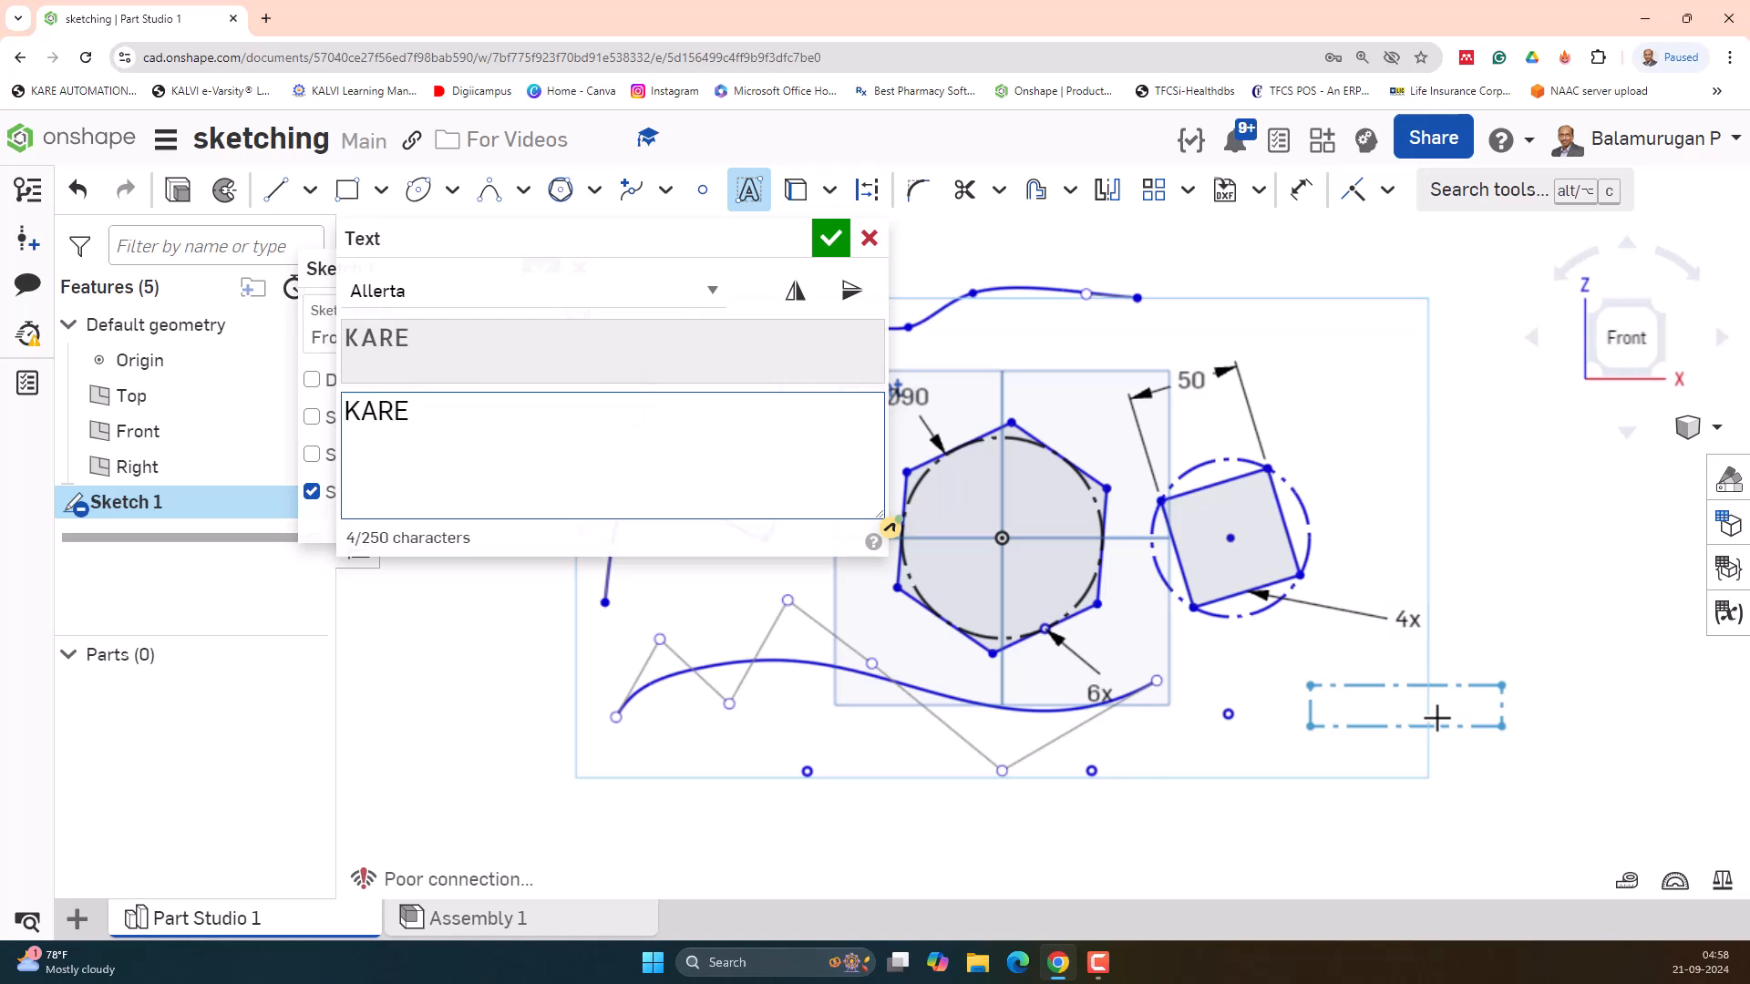
pyautogui.click(832, 239)
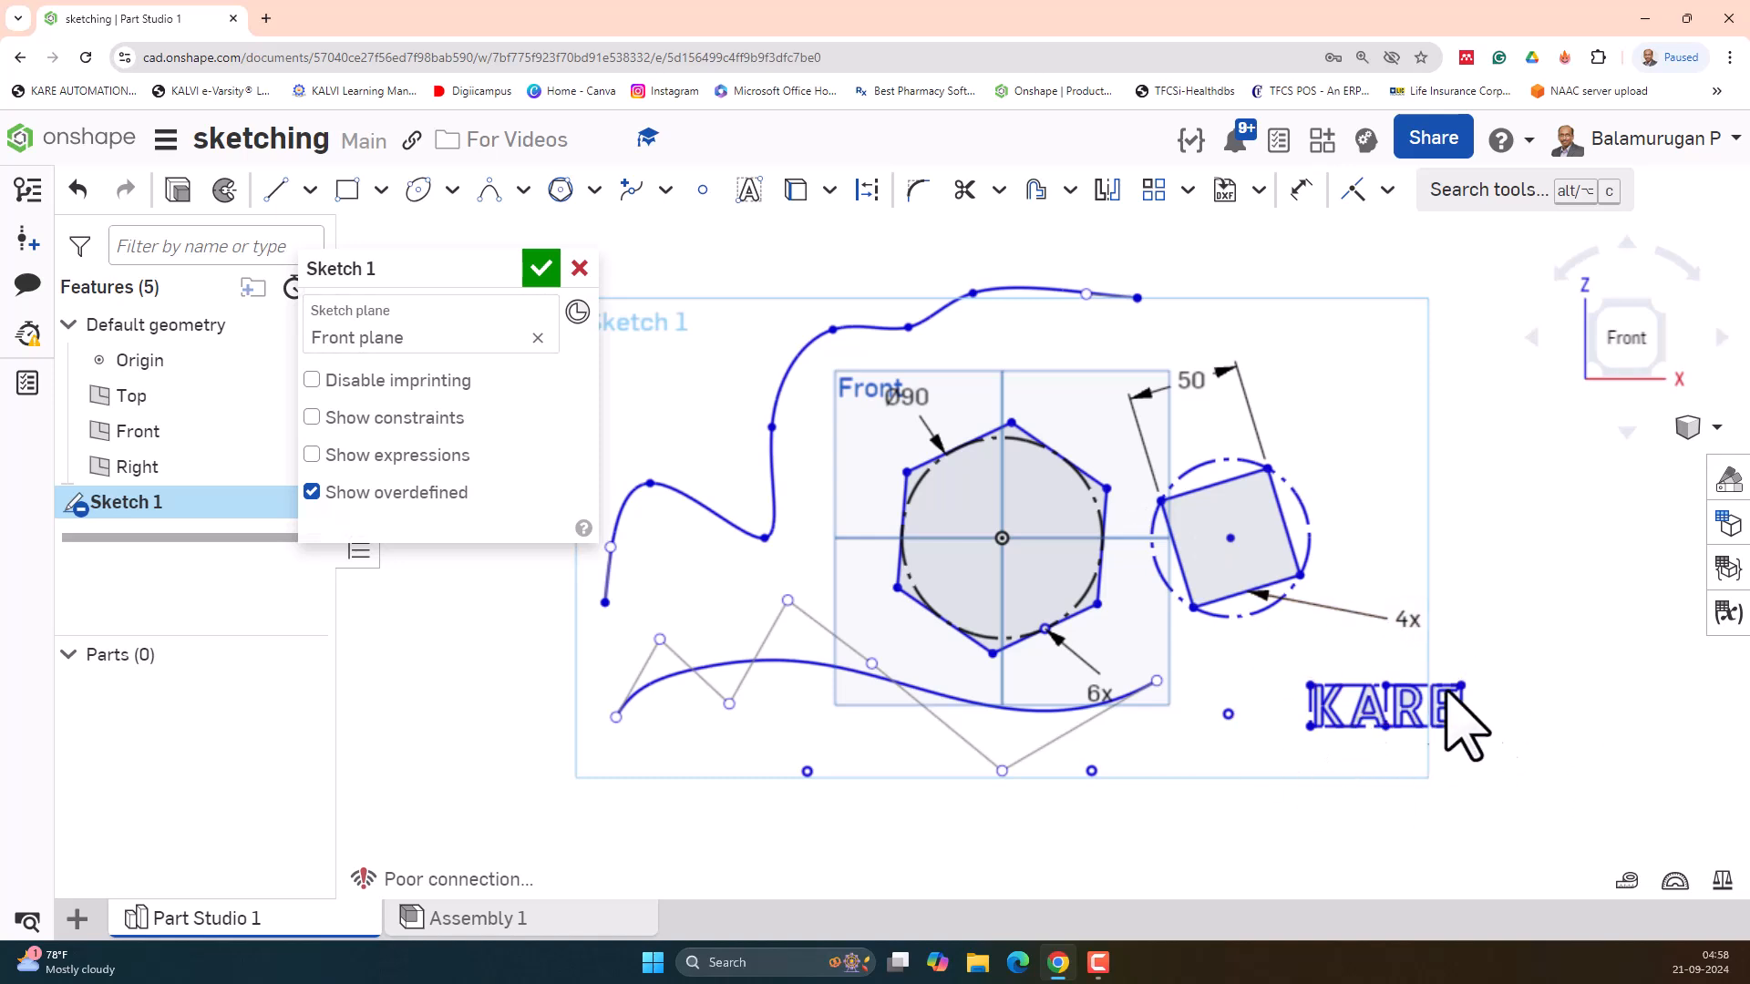
# - Dimension the height of the KARE text box to 20 mm, placing the dimension on its left side
pyautogui.scroll(3, 1436, 720)
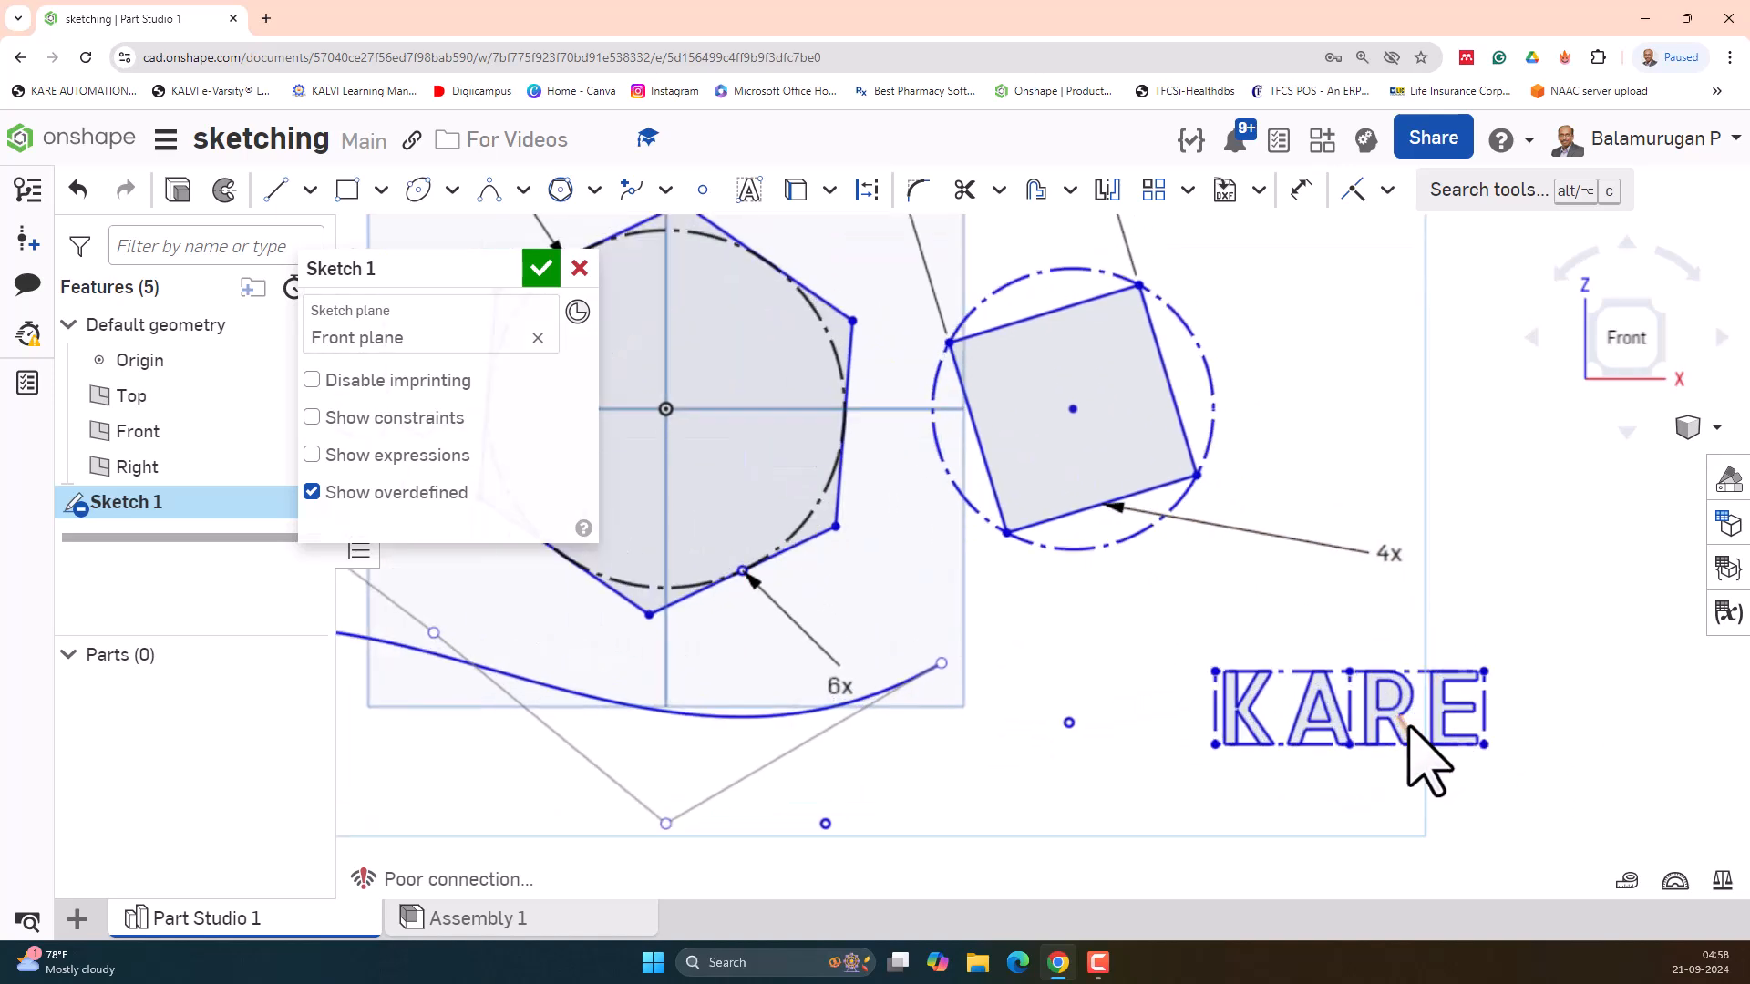
pyautogui.click(1303, 192)
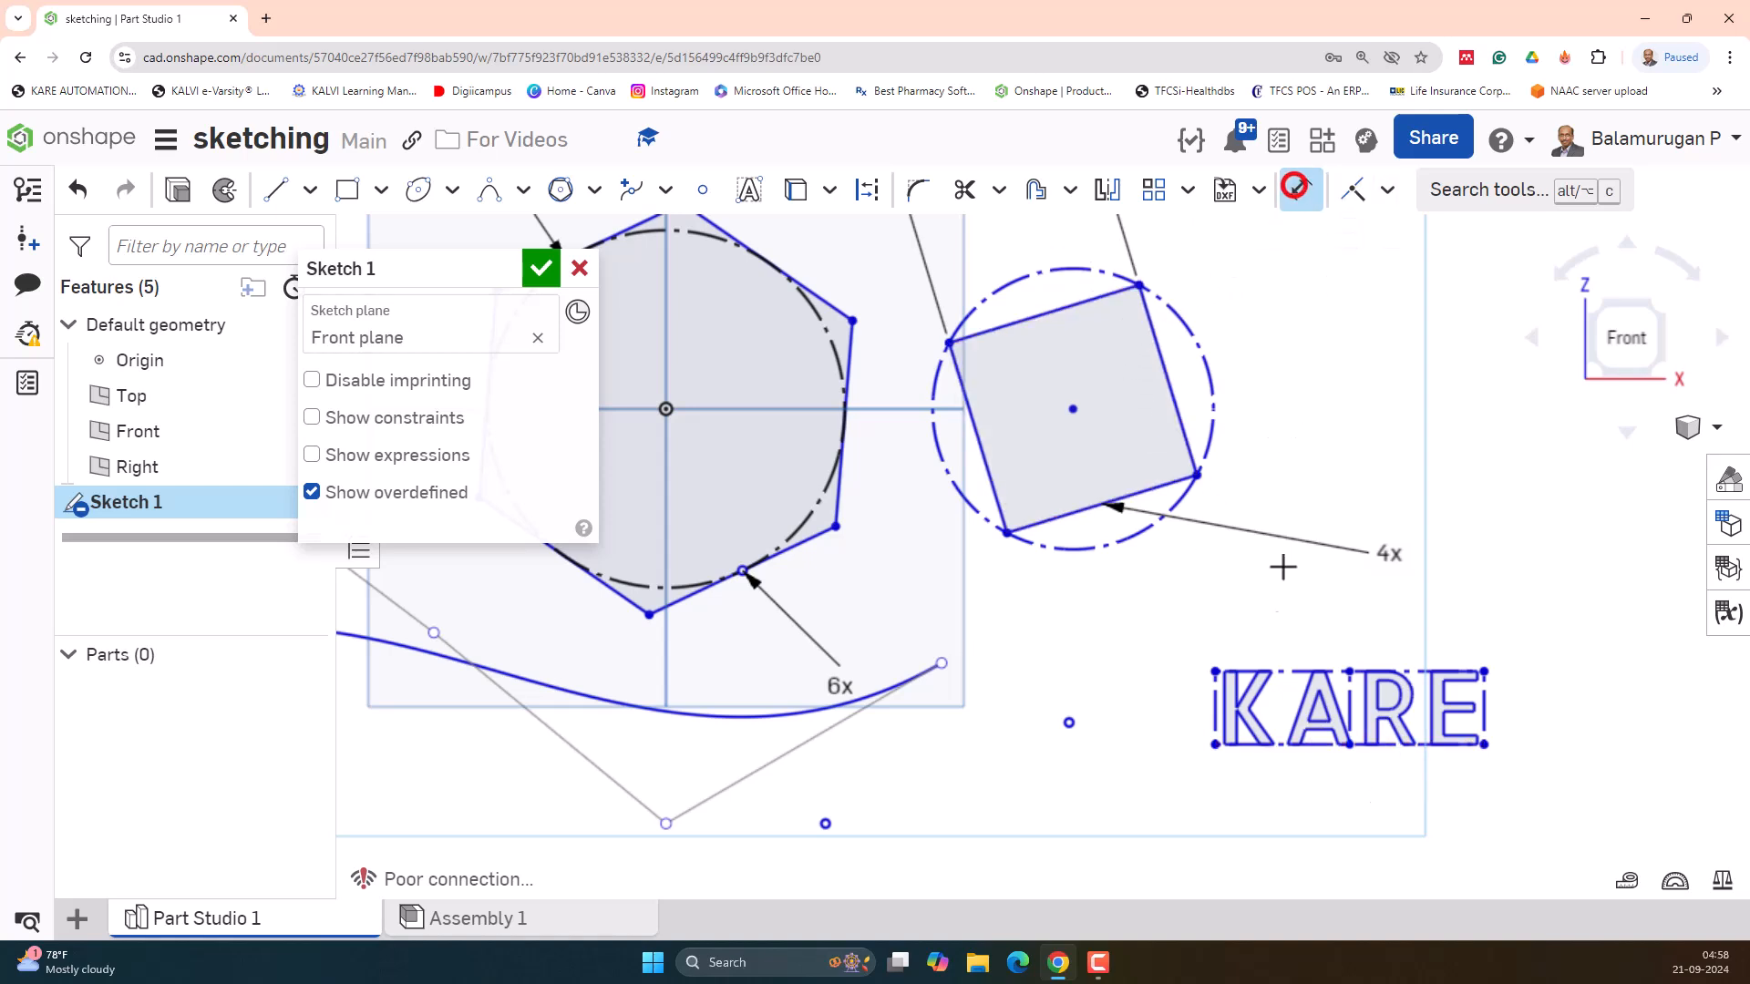
pyautogui.click(1214, 709)
pyautogui.click(1142, 711)
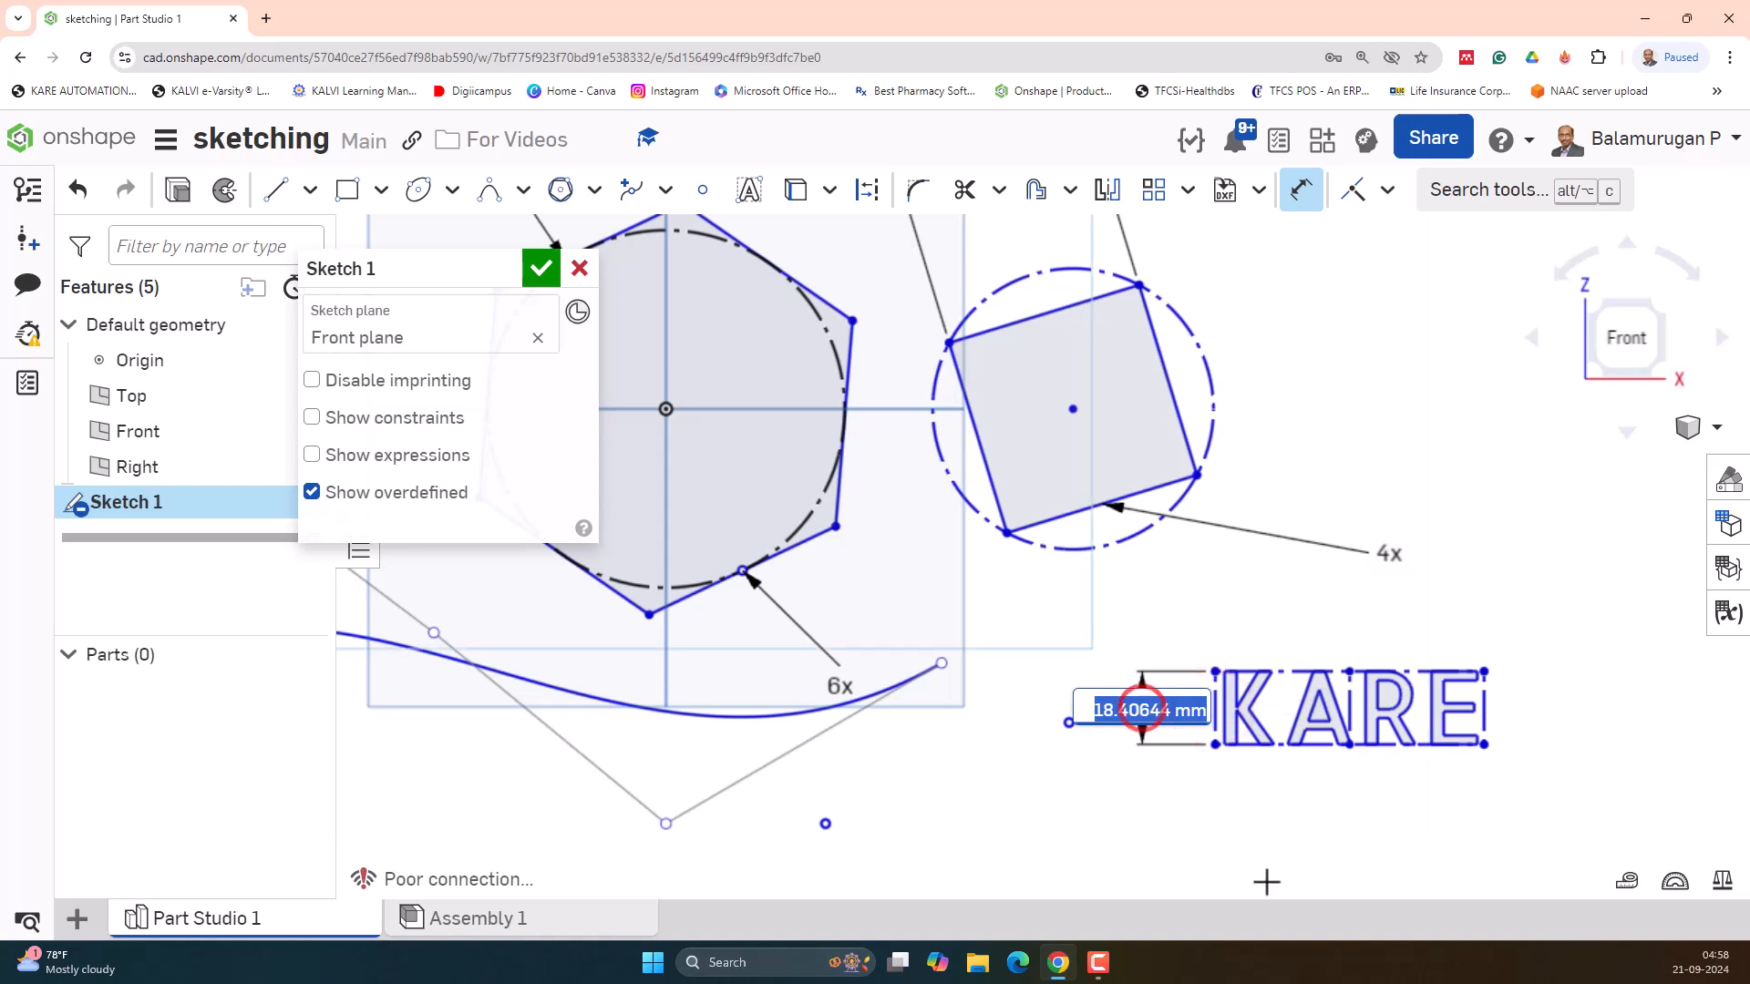
pyautogui.write('2')
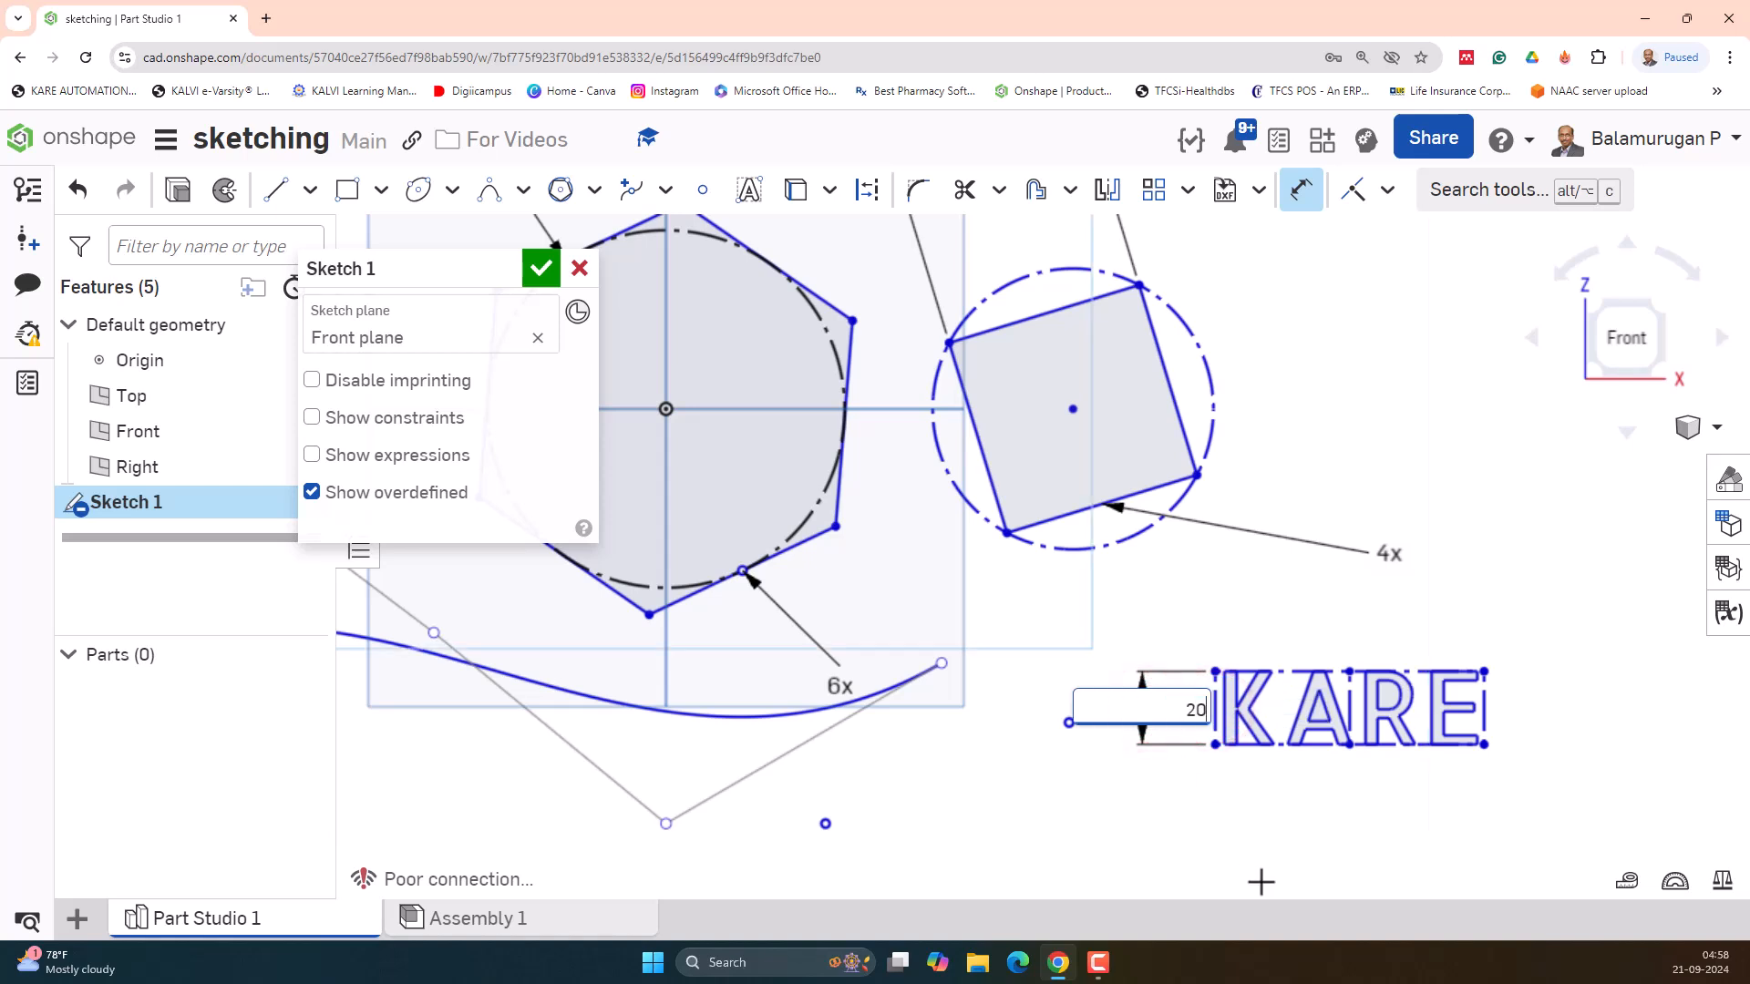
pyautogui.write('0')
pyautogui.press('Return')
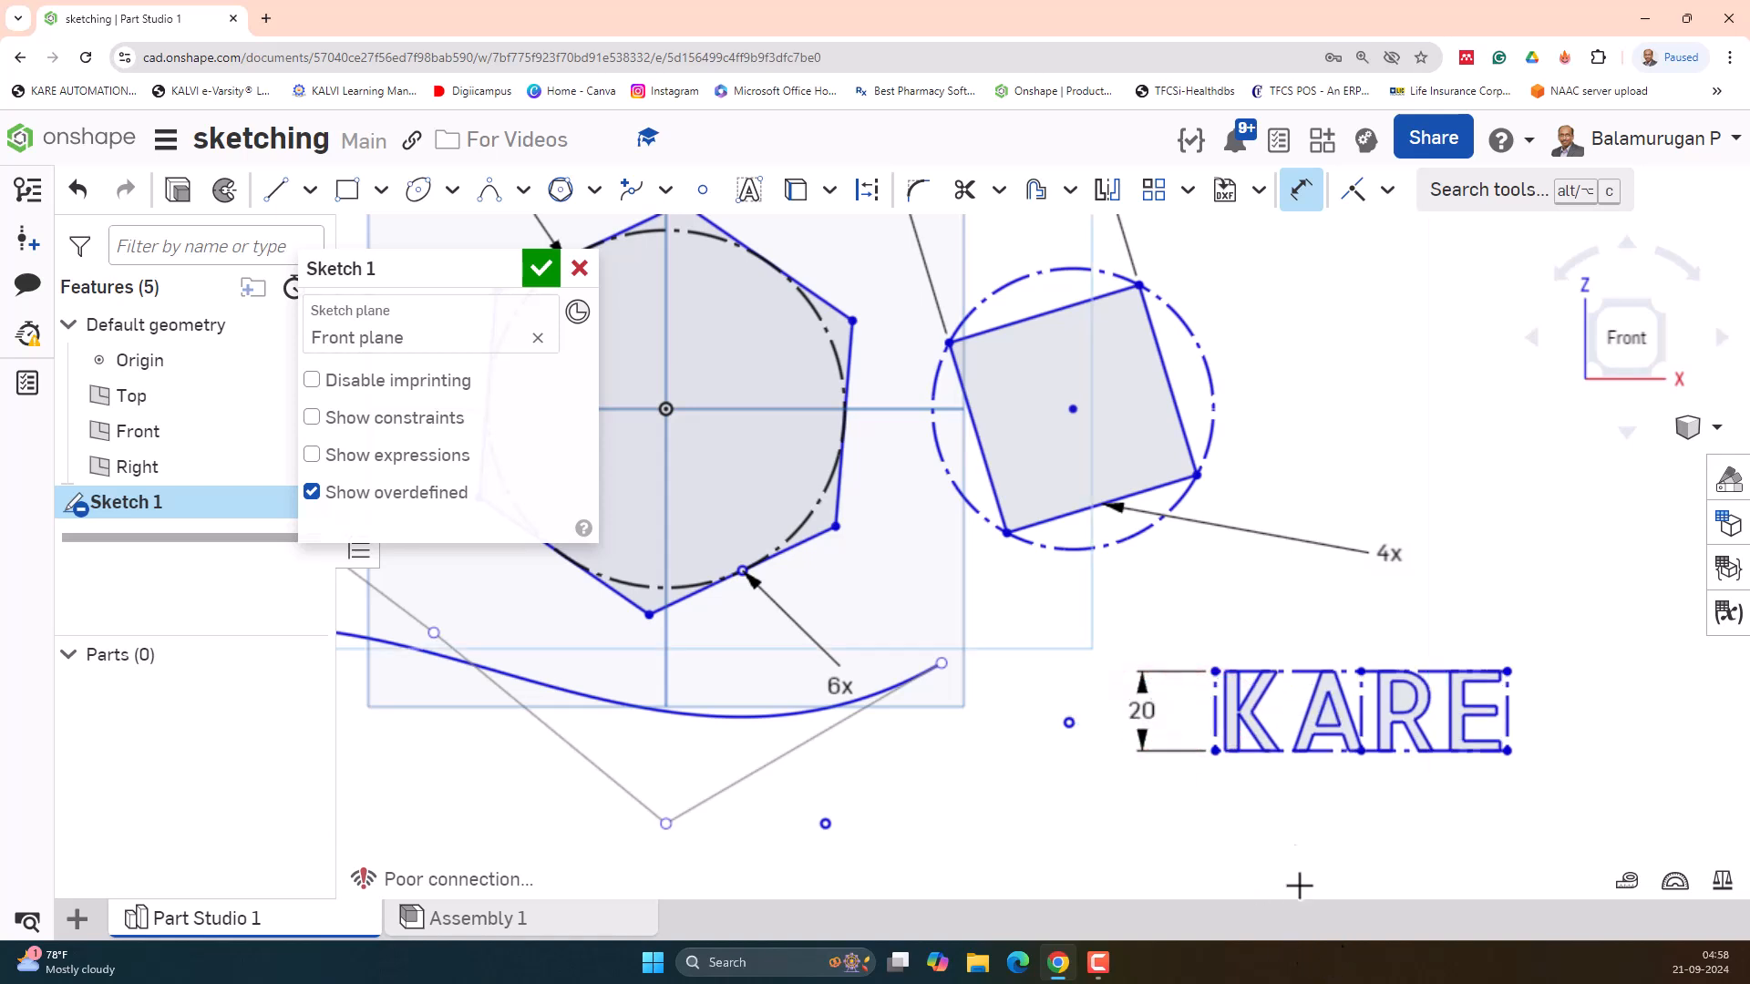
pyautogui.scroll(-1, 1473, 812)
pyautogui.scroll(3, 1477, 812)
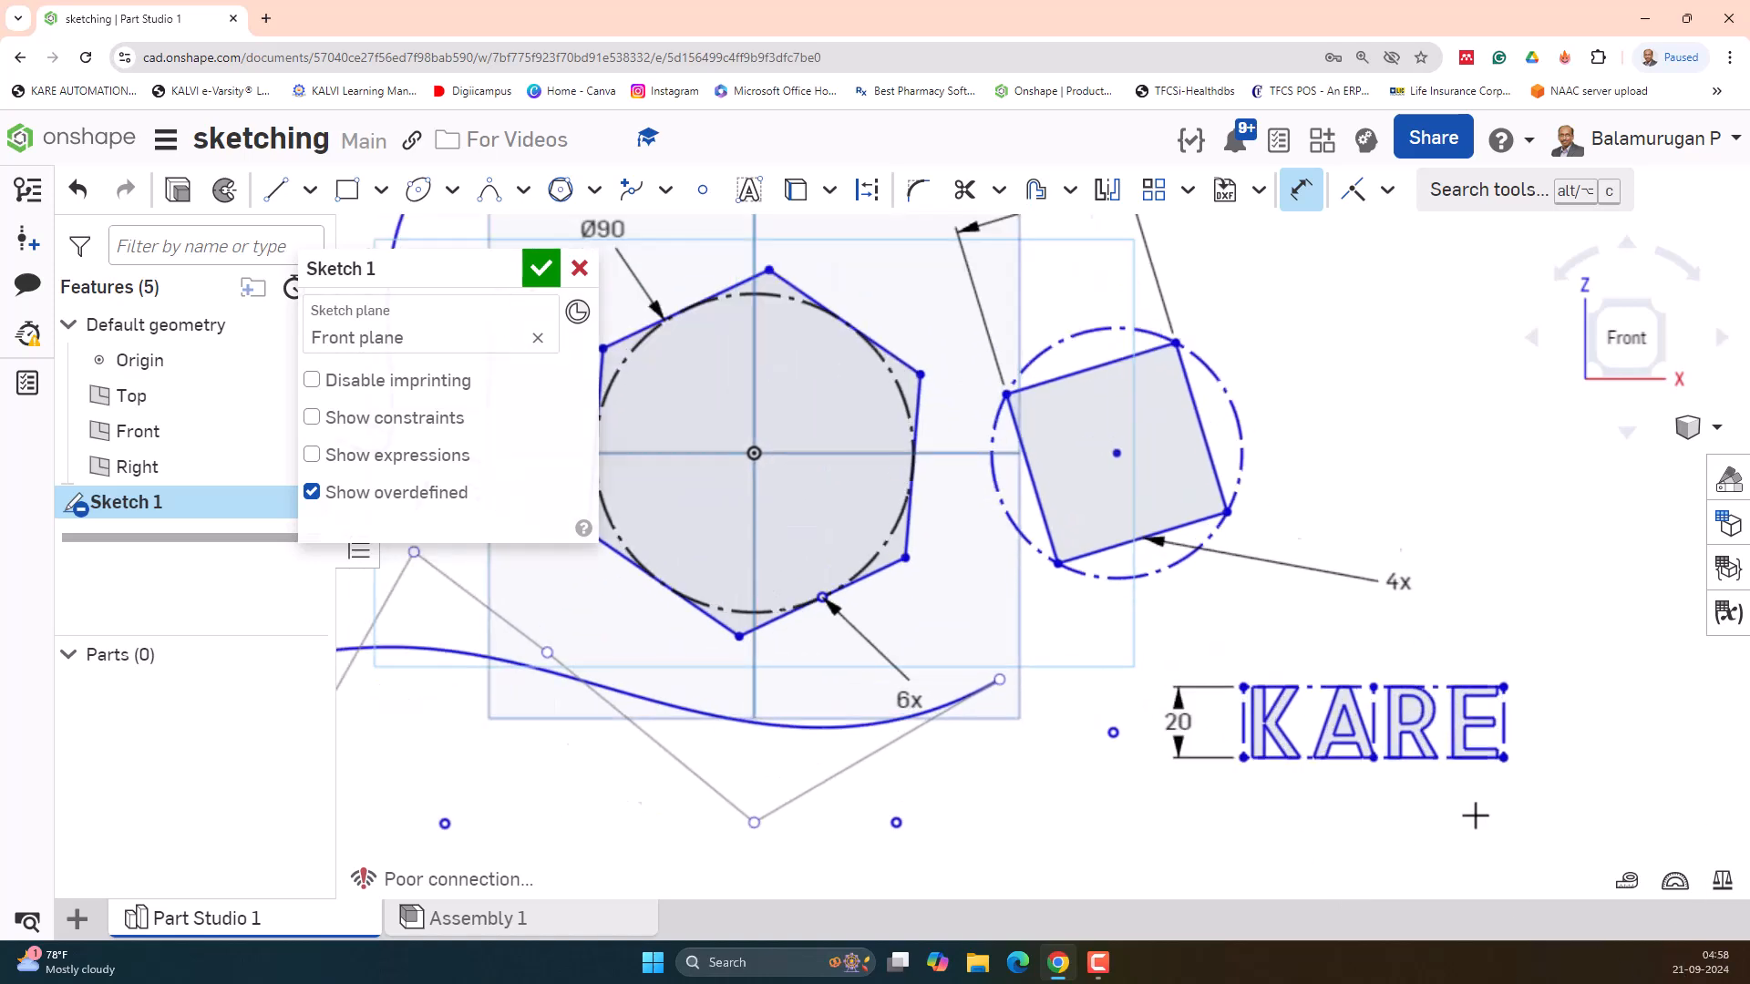
pyautogui.scroll(3, 1321, 769)
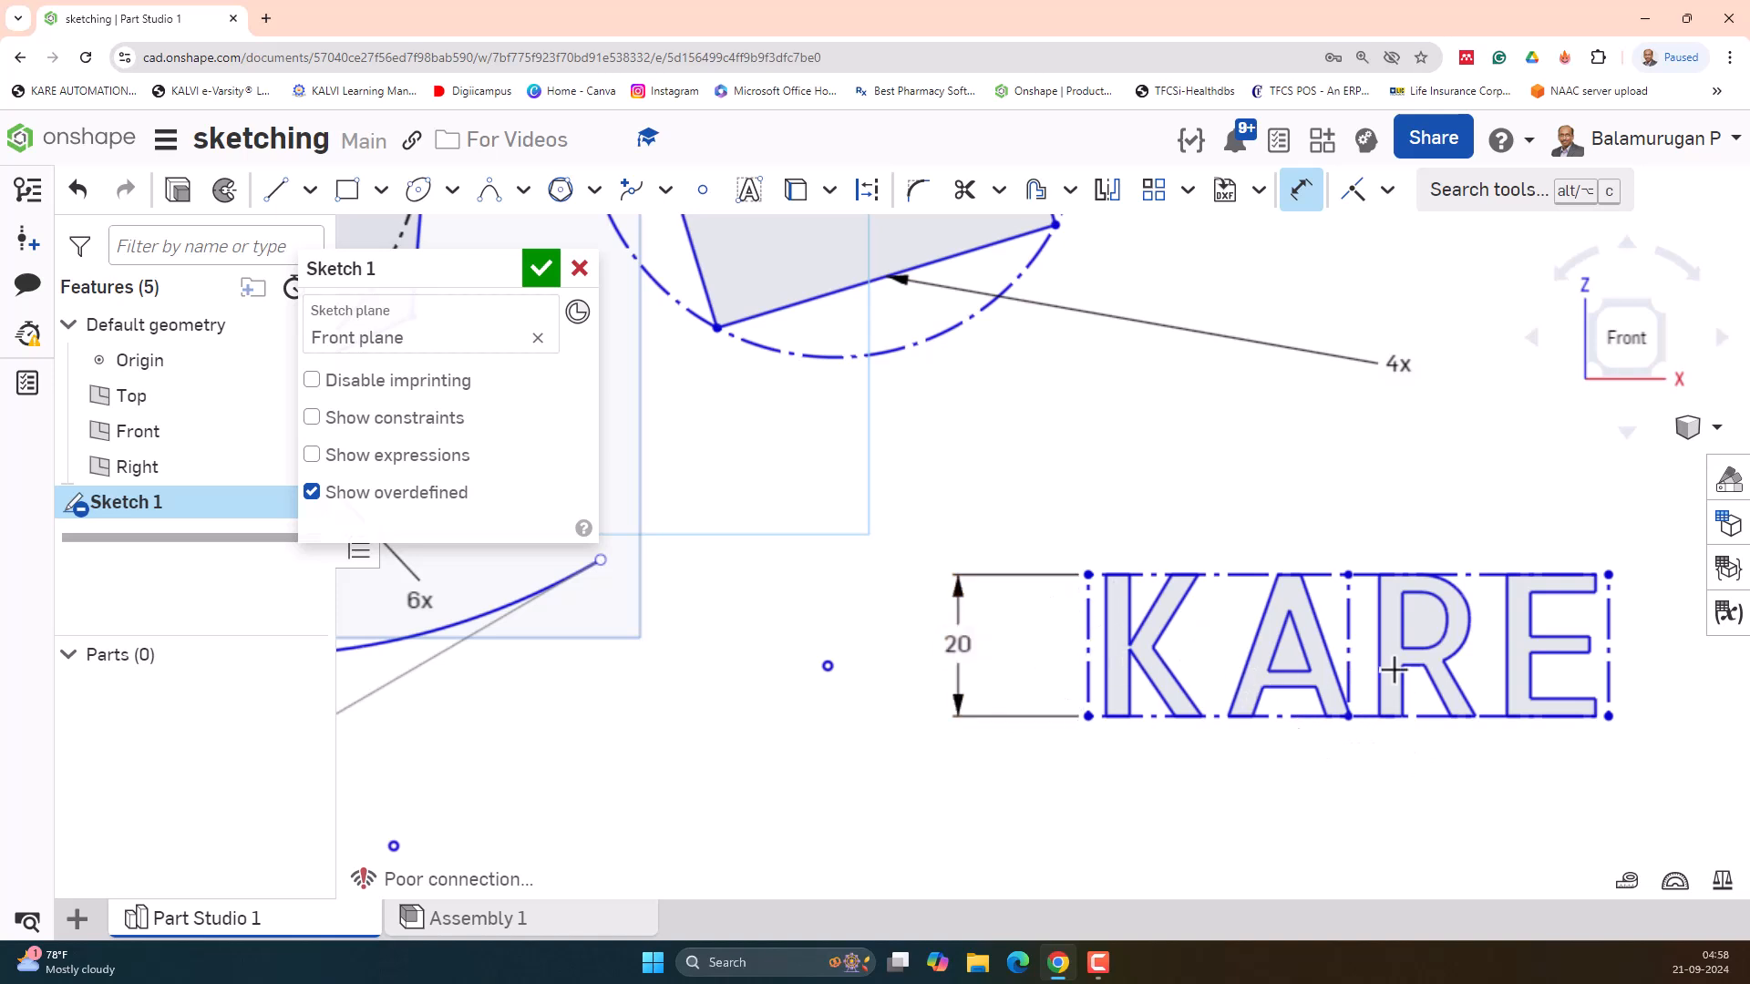
pyautogui.scroll(-3, 1394, 670)
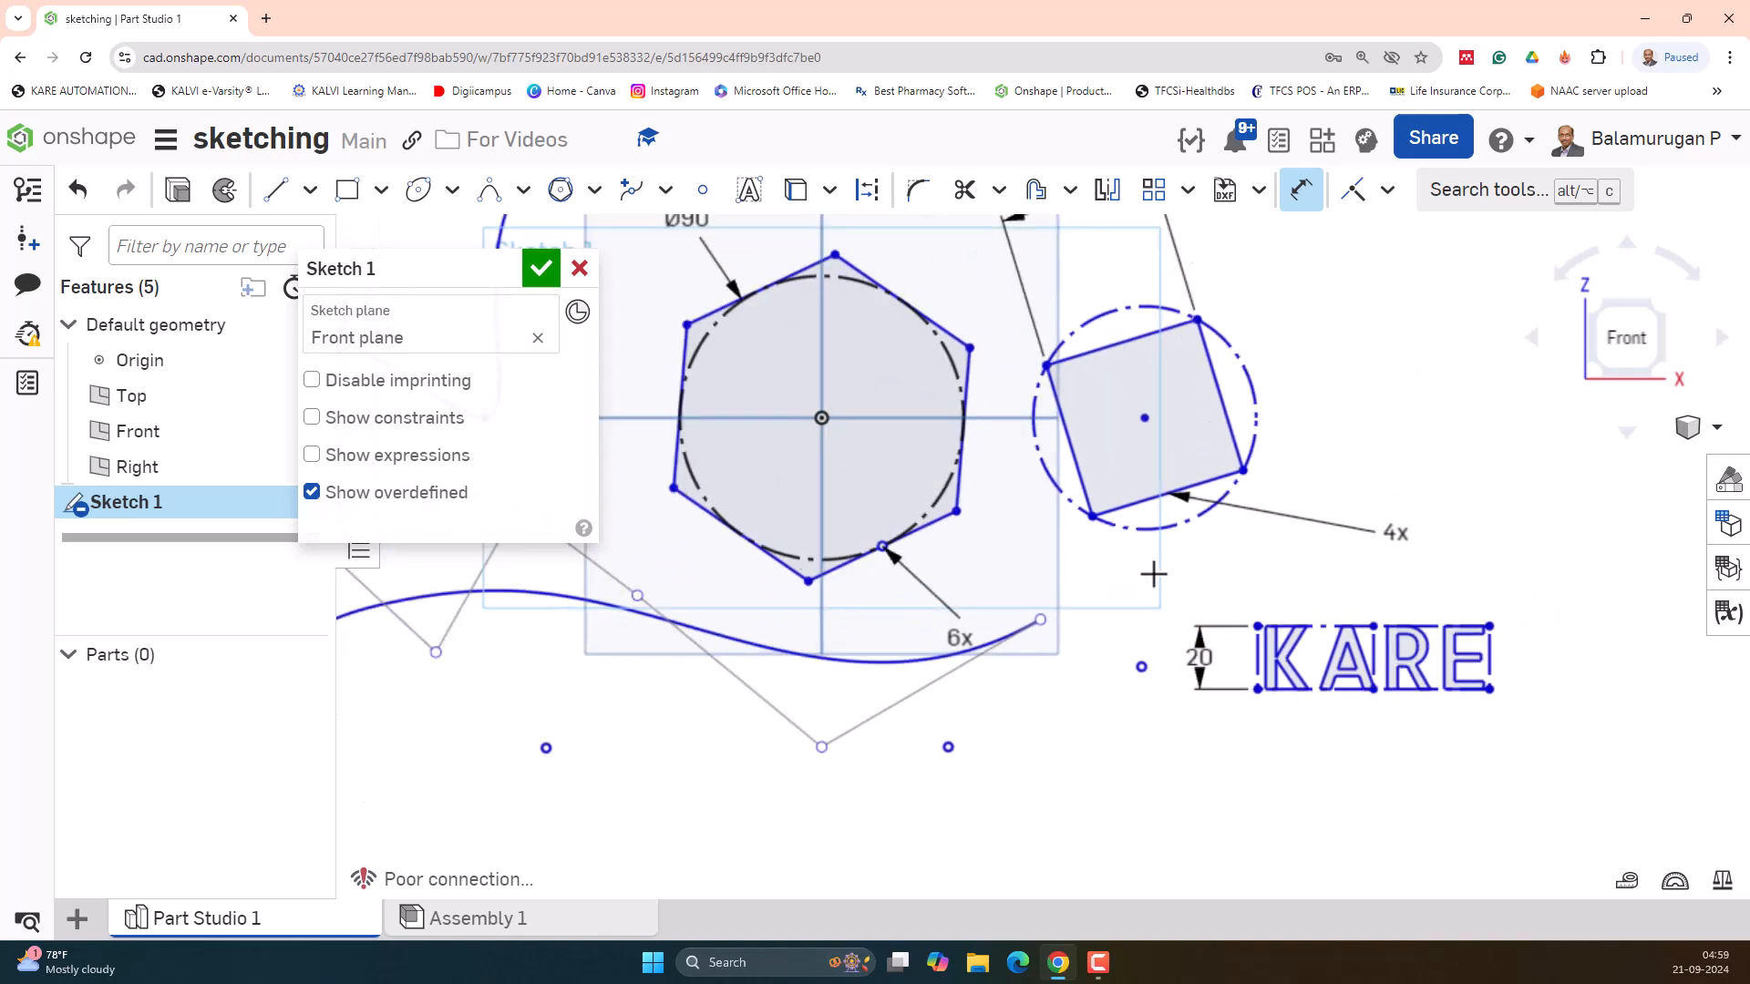
pyautogui.scroll(-2, 1154, 574)
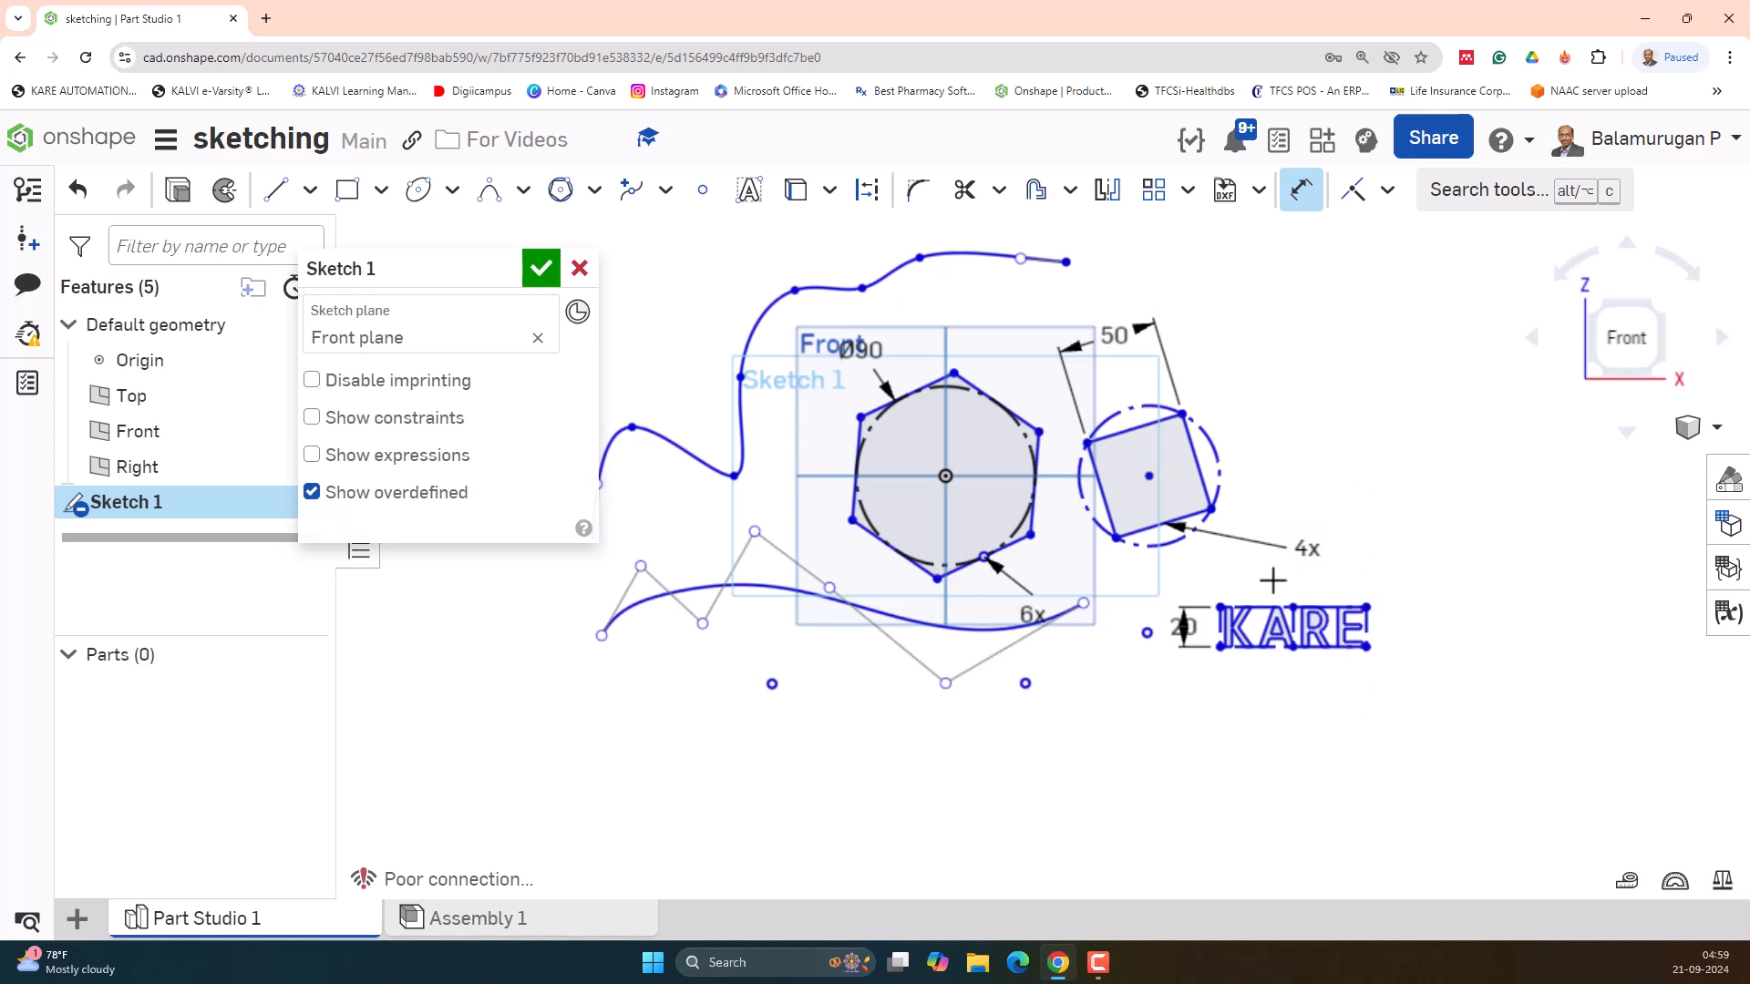
# - Try to dimension the KARE text box's width to 80 mm above the text, and delete that dimension
pyautogui.scroll(5, 1282, 597)
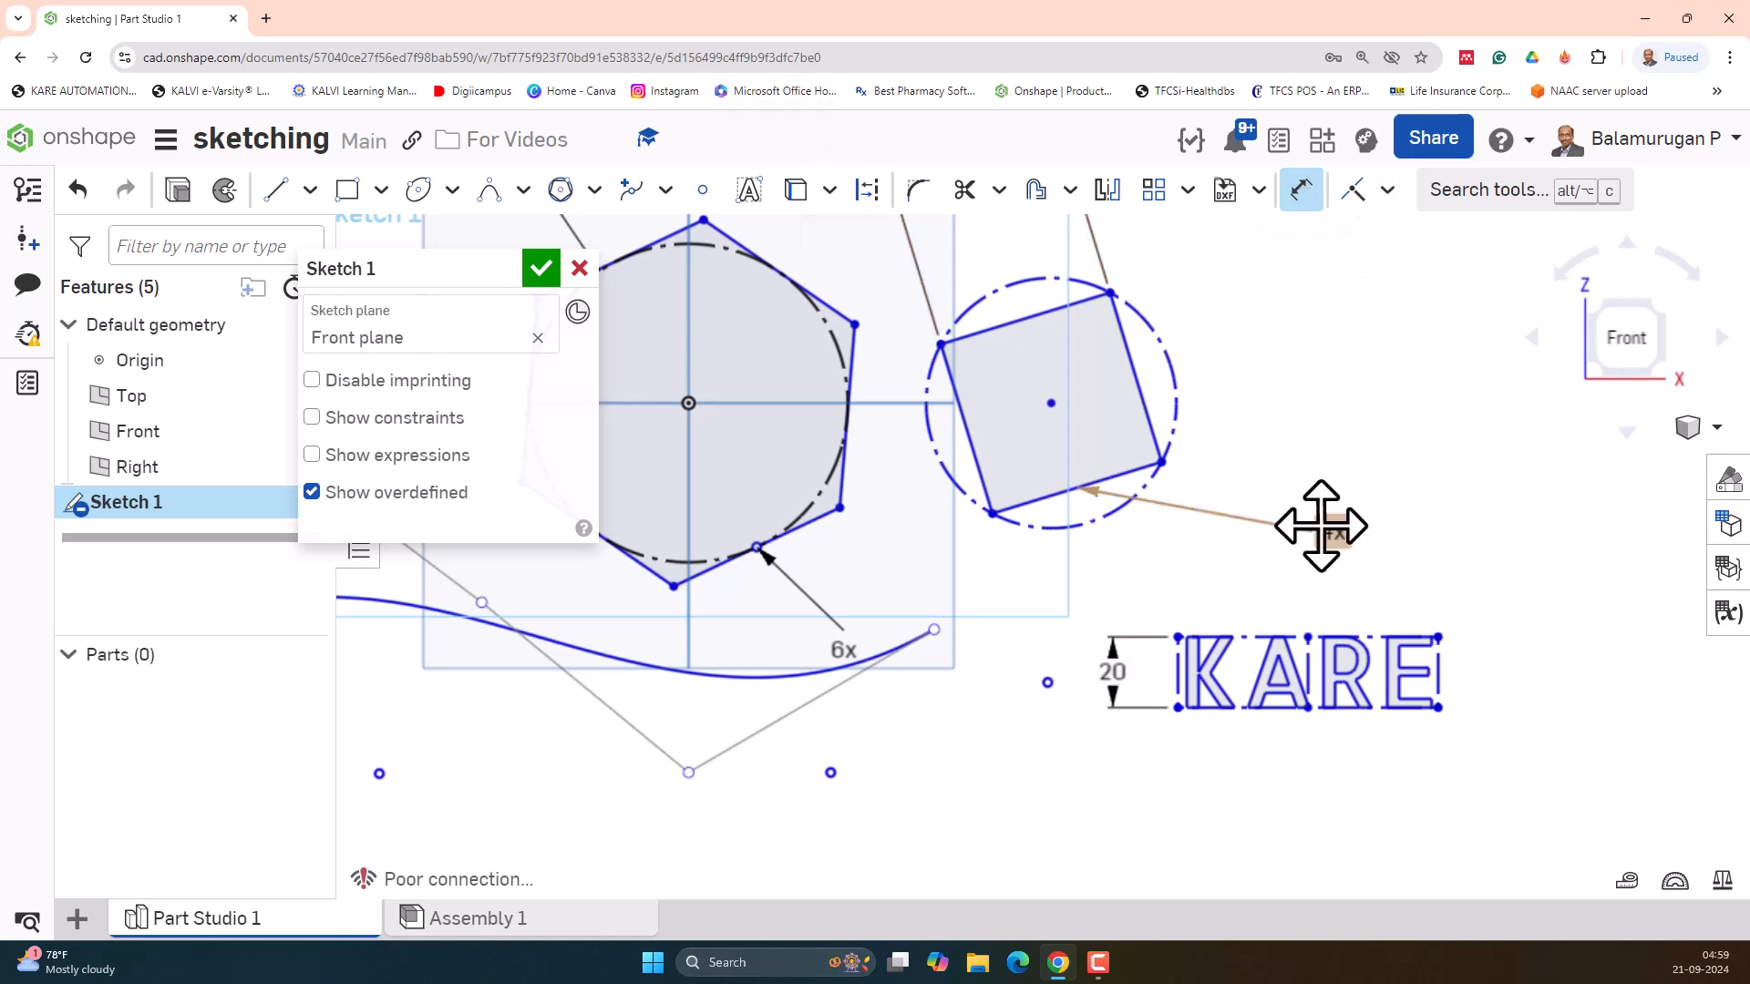
pyautogui.click(1329, 635)
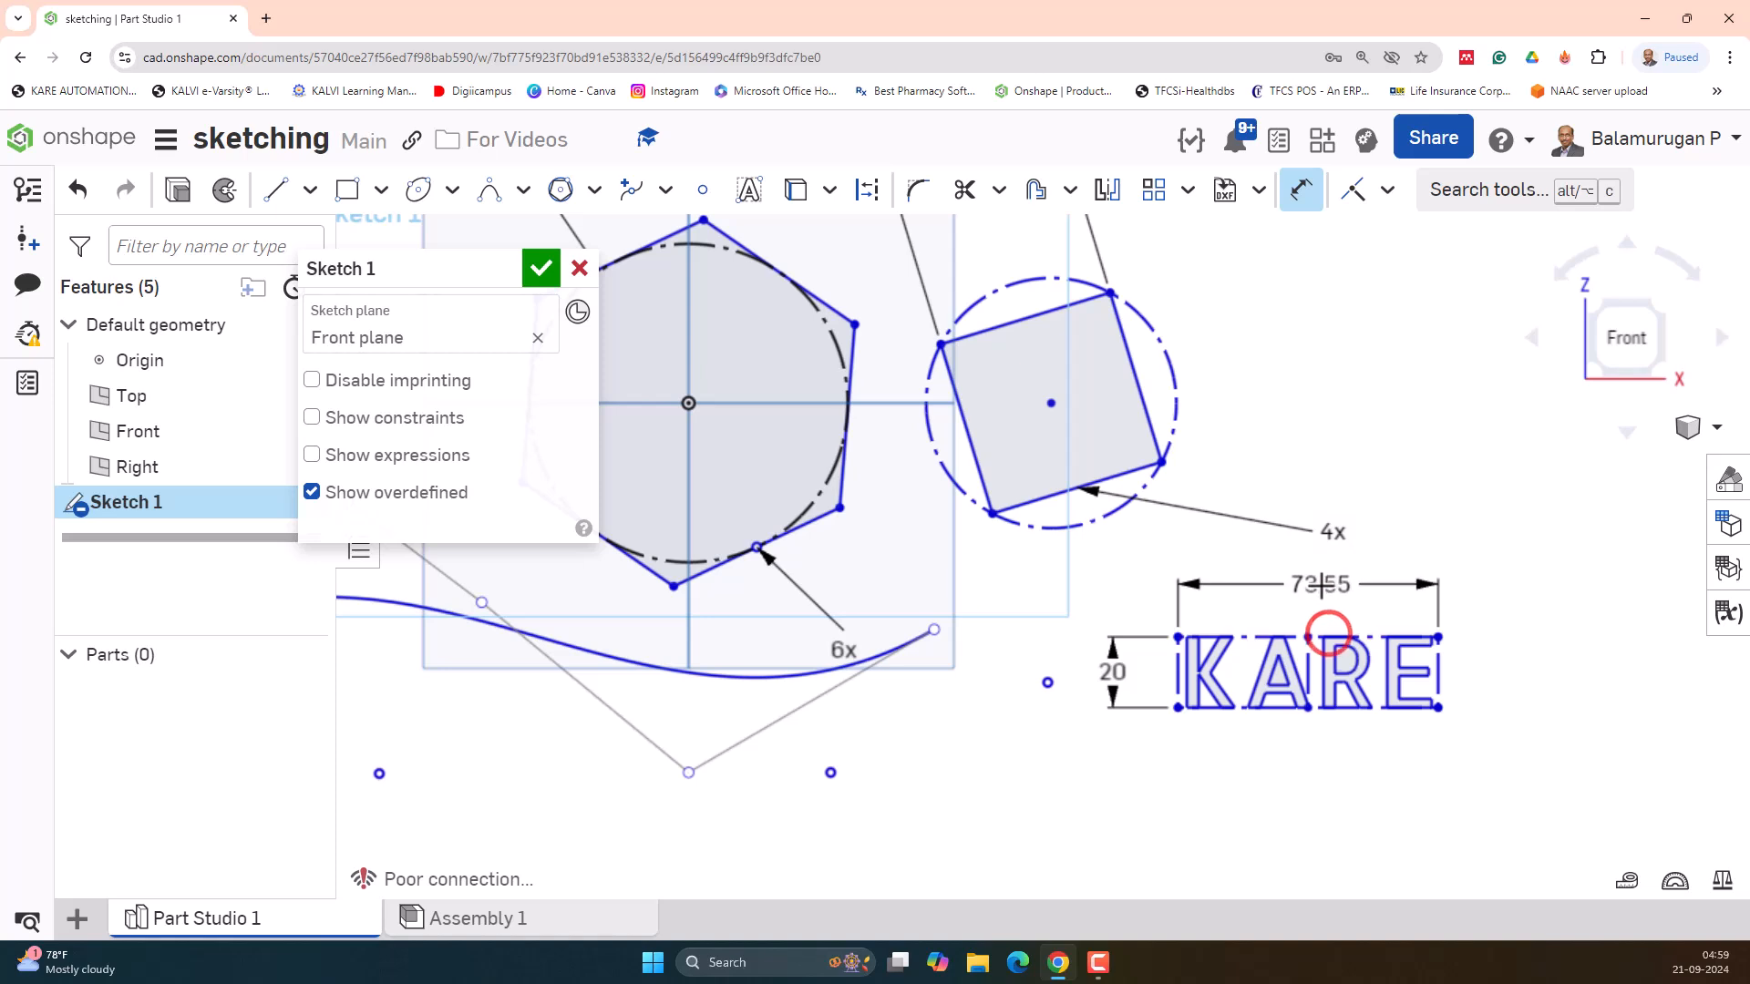
pyautogui.click(1310, 587)
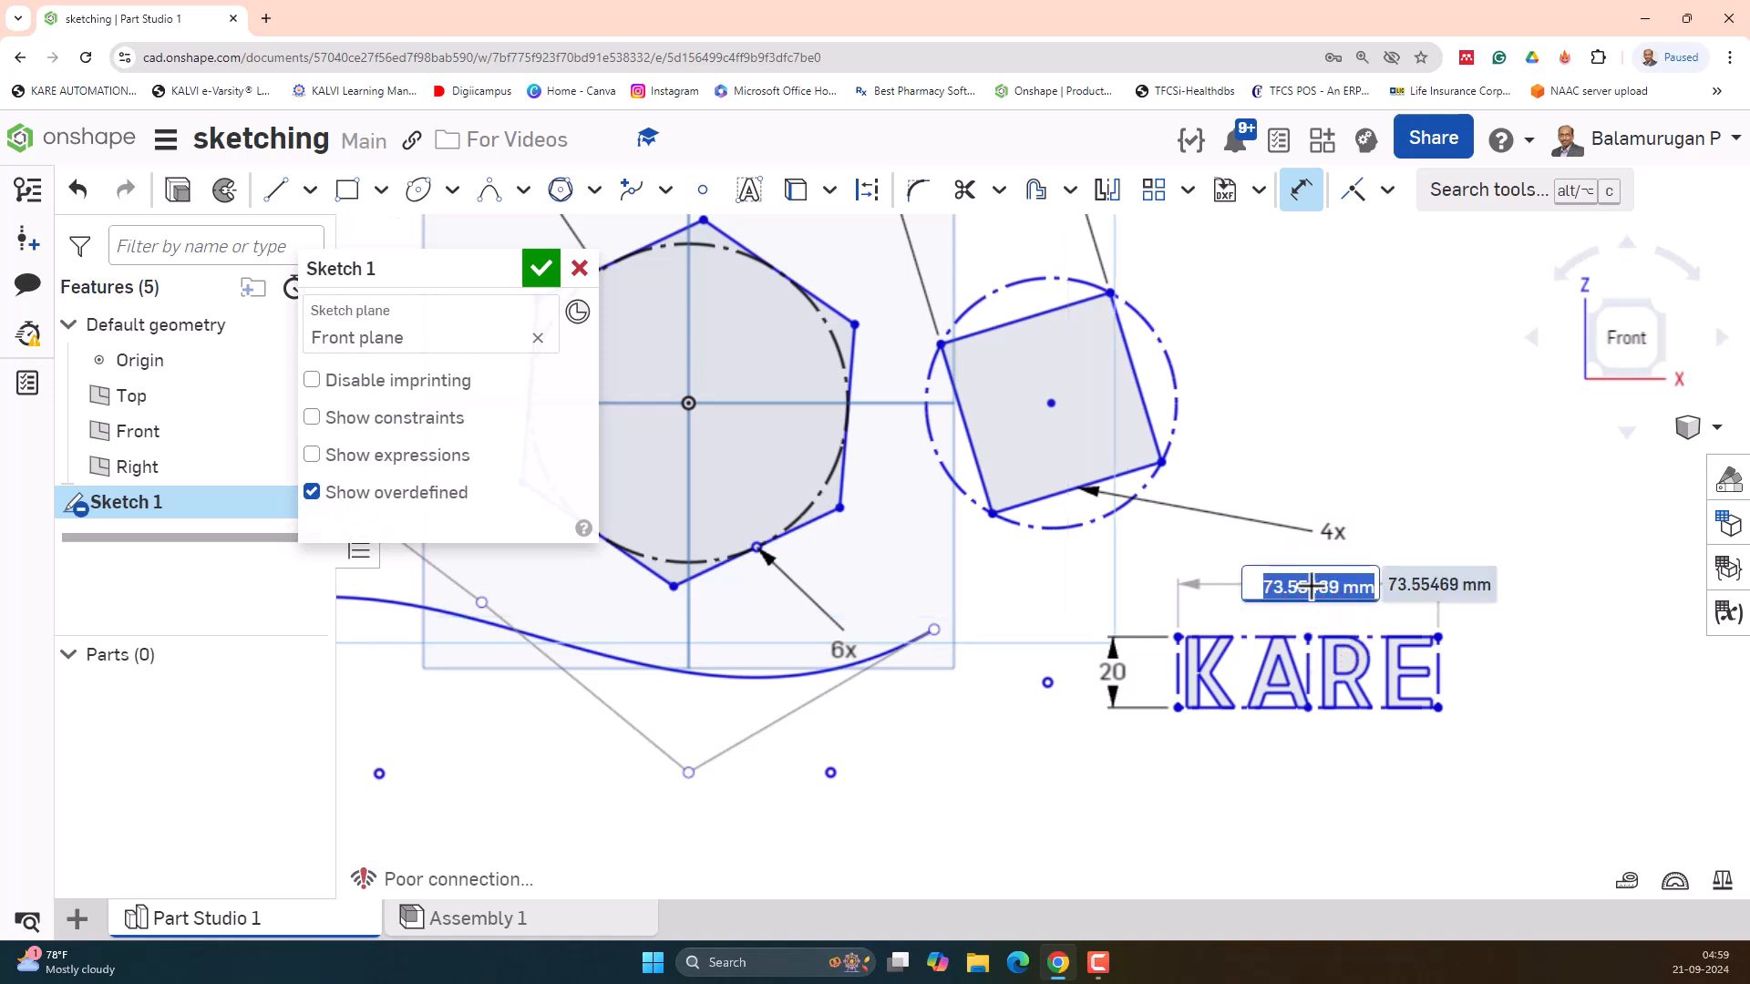
pyautogui.write('80')
pyautogui.press('Return')
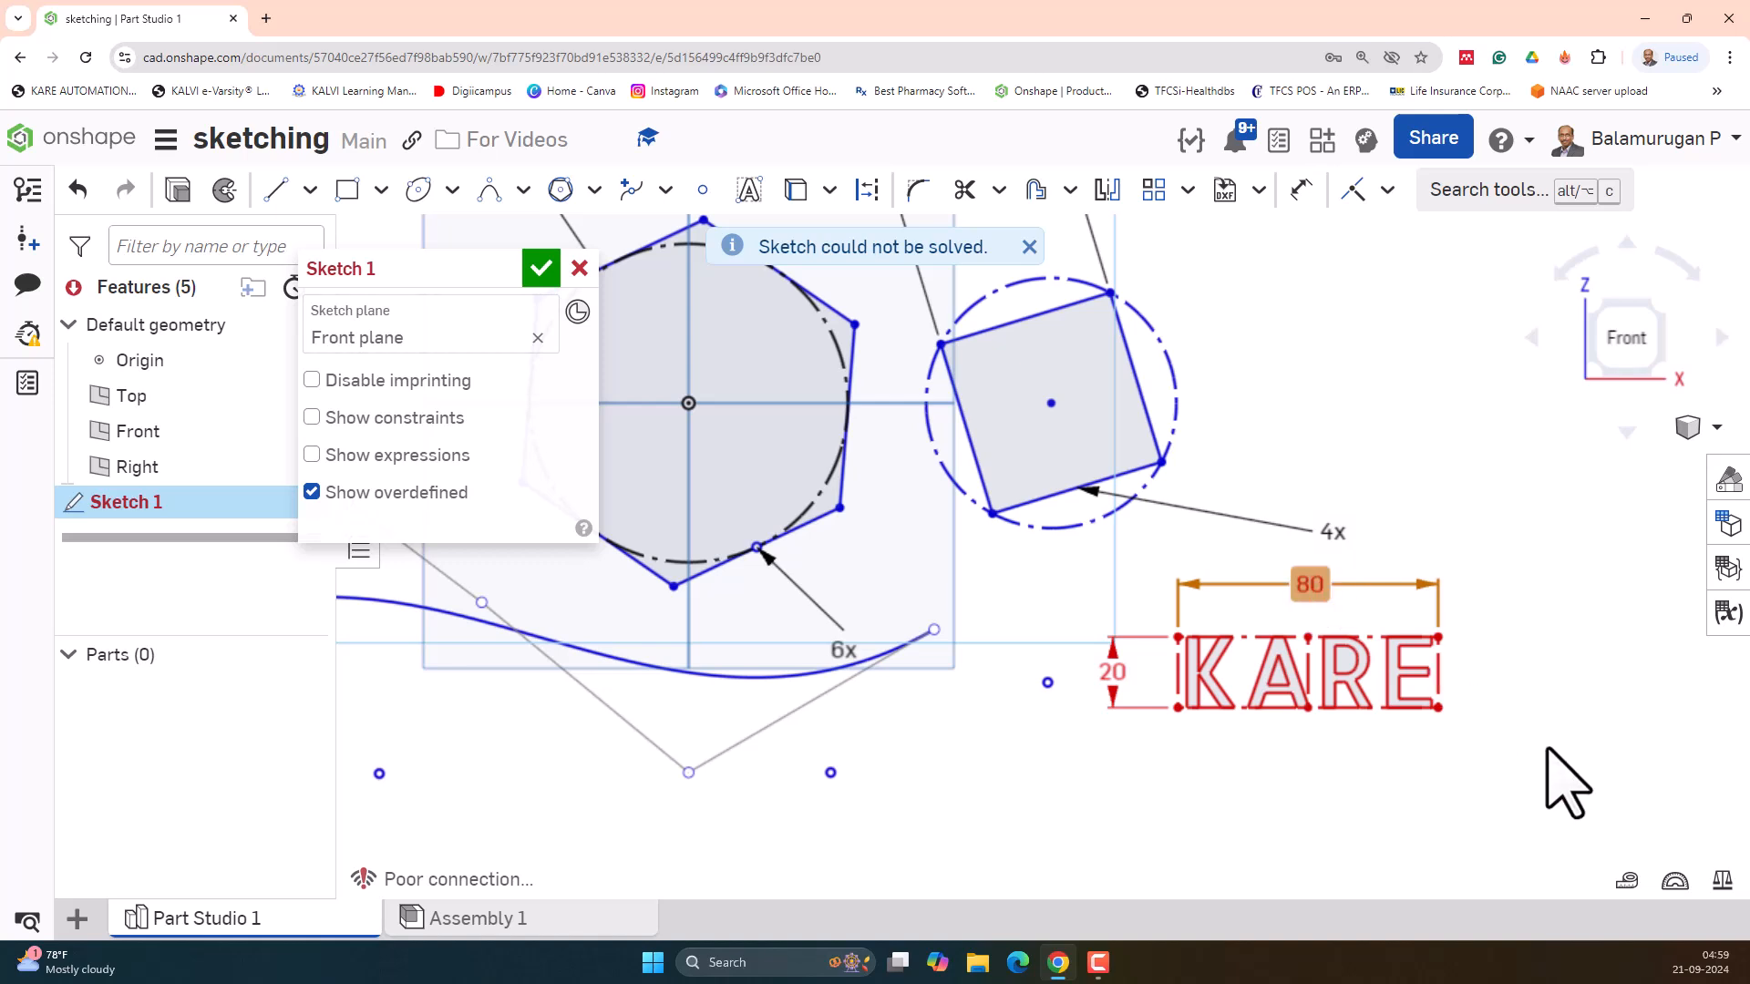
pyautogui.press('Delete')
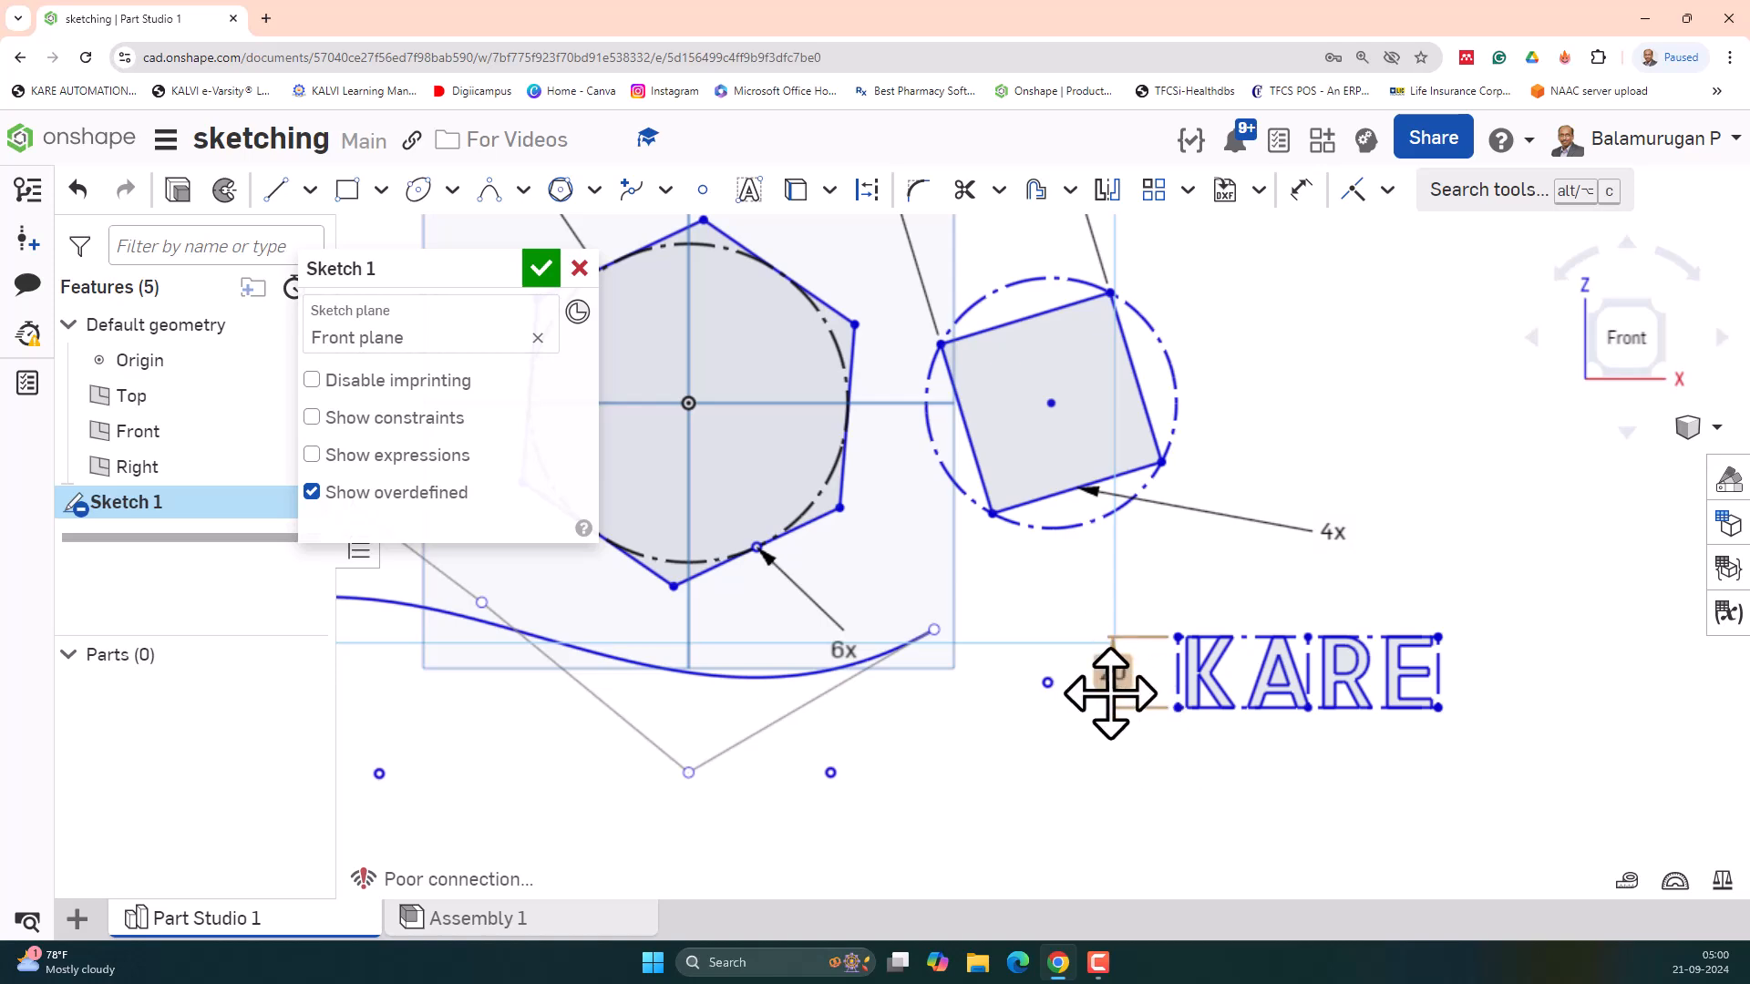
# - Sketch a center point circle 100 mm in diameter above and to the right of the square
pyautogui.scroll(-1, 1111, 696)
pyautogui.scroll(-5, 1140, 762)
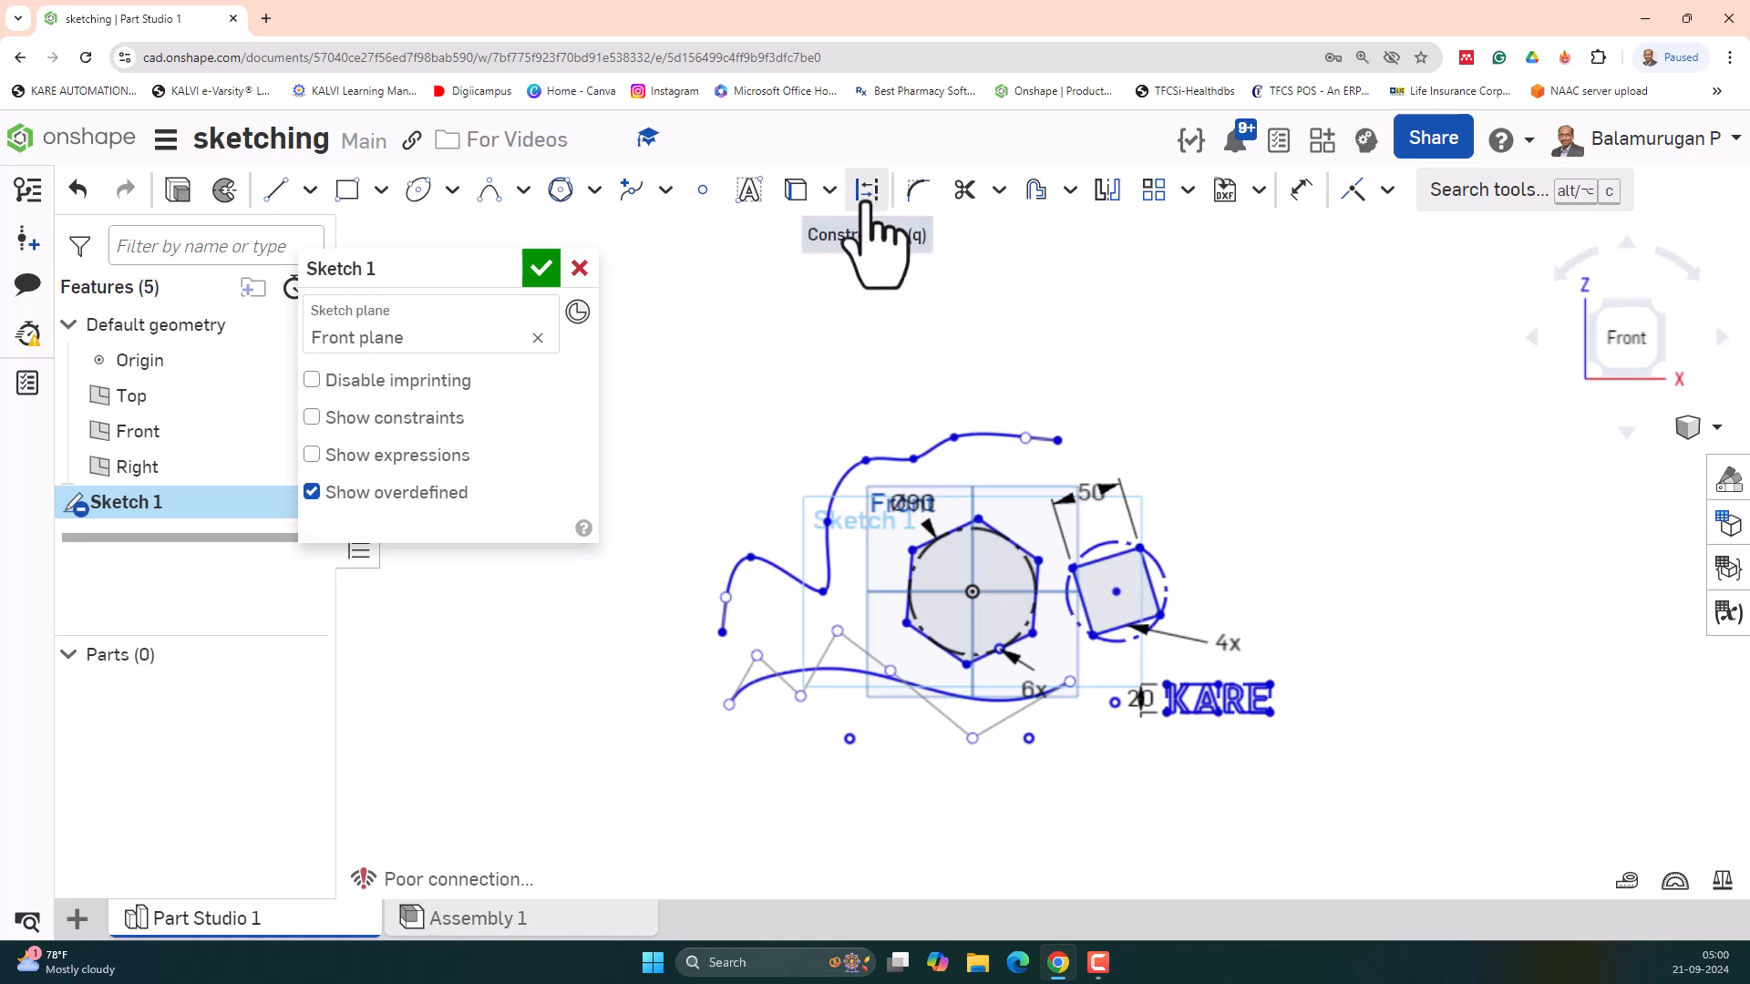
pyautogui.click(452, 190)
pyautogui.click(468, 234)
pyautogui.click(1208, 369)
pyautogui.click(1281, 418)
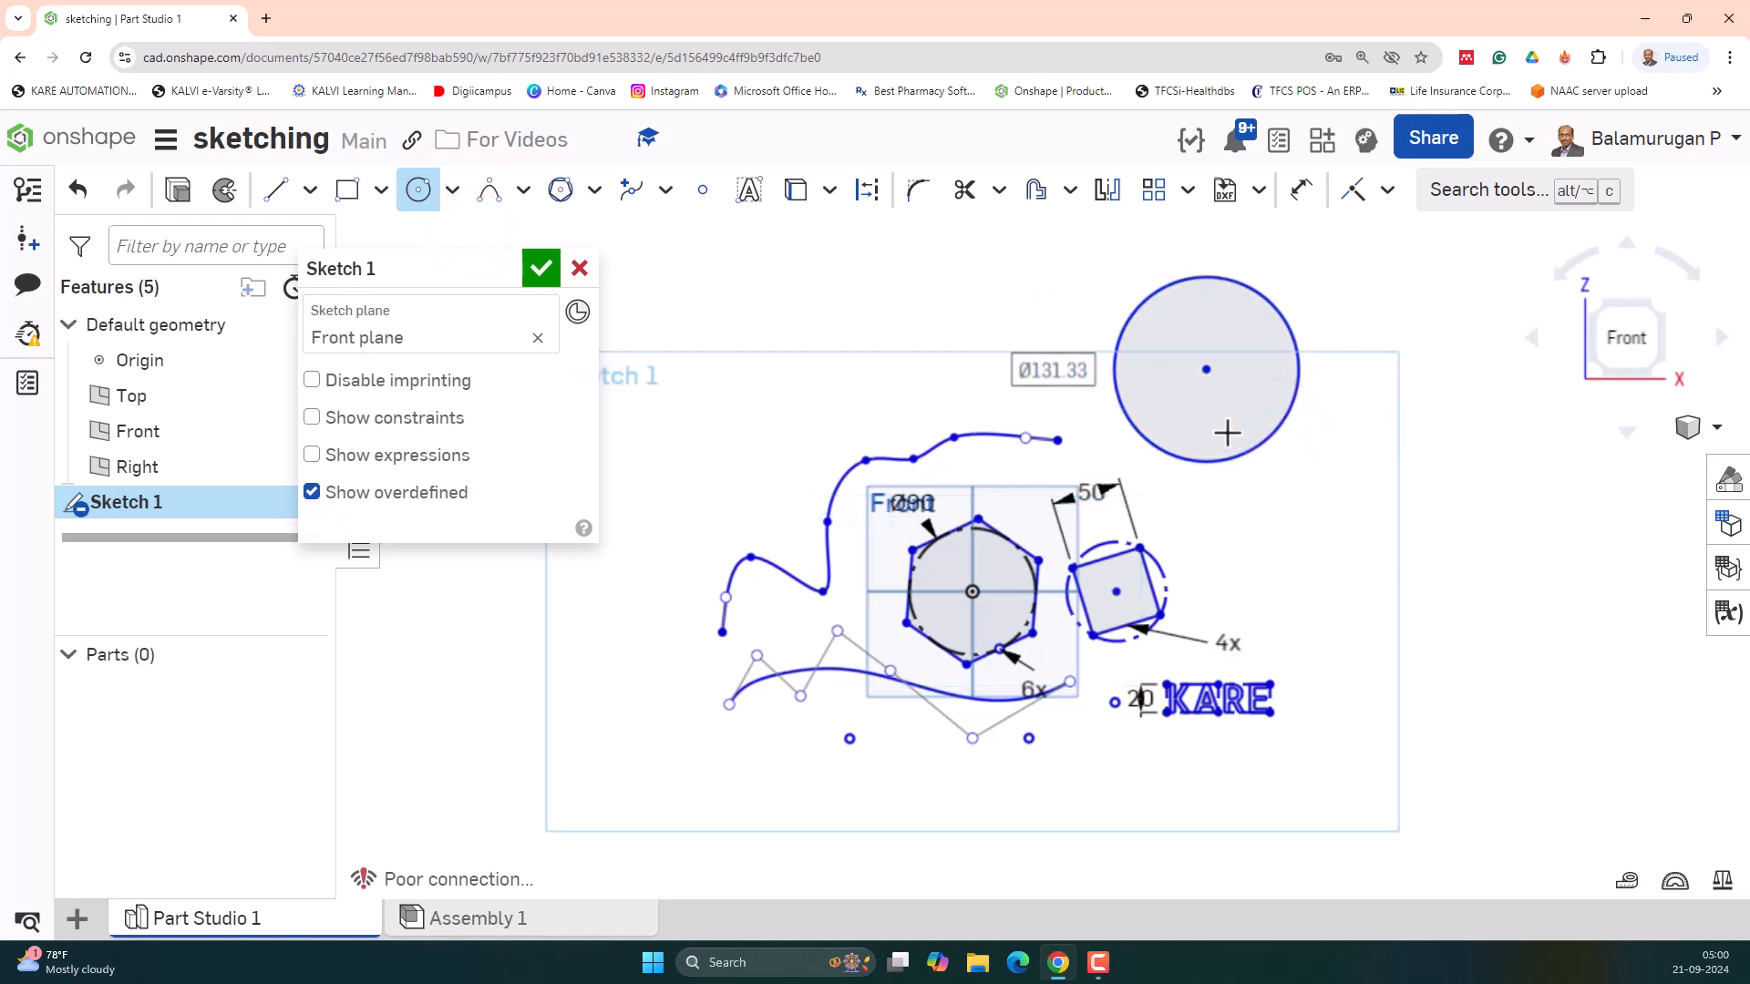
pyautogui.write('100')
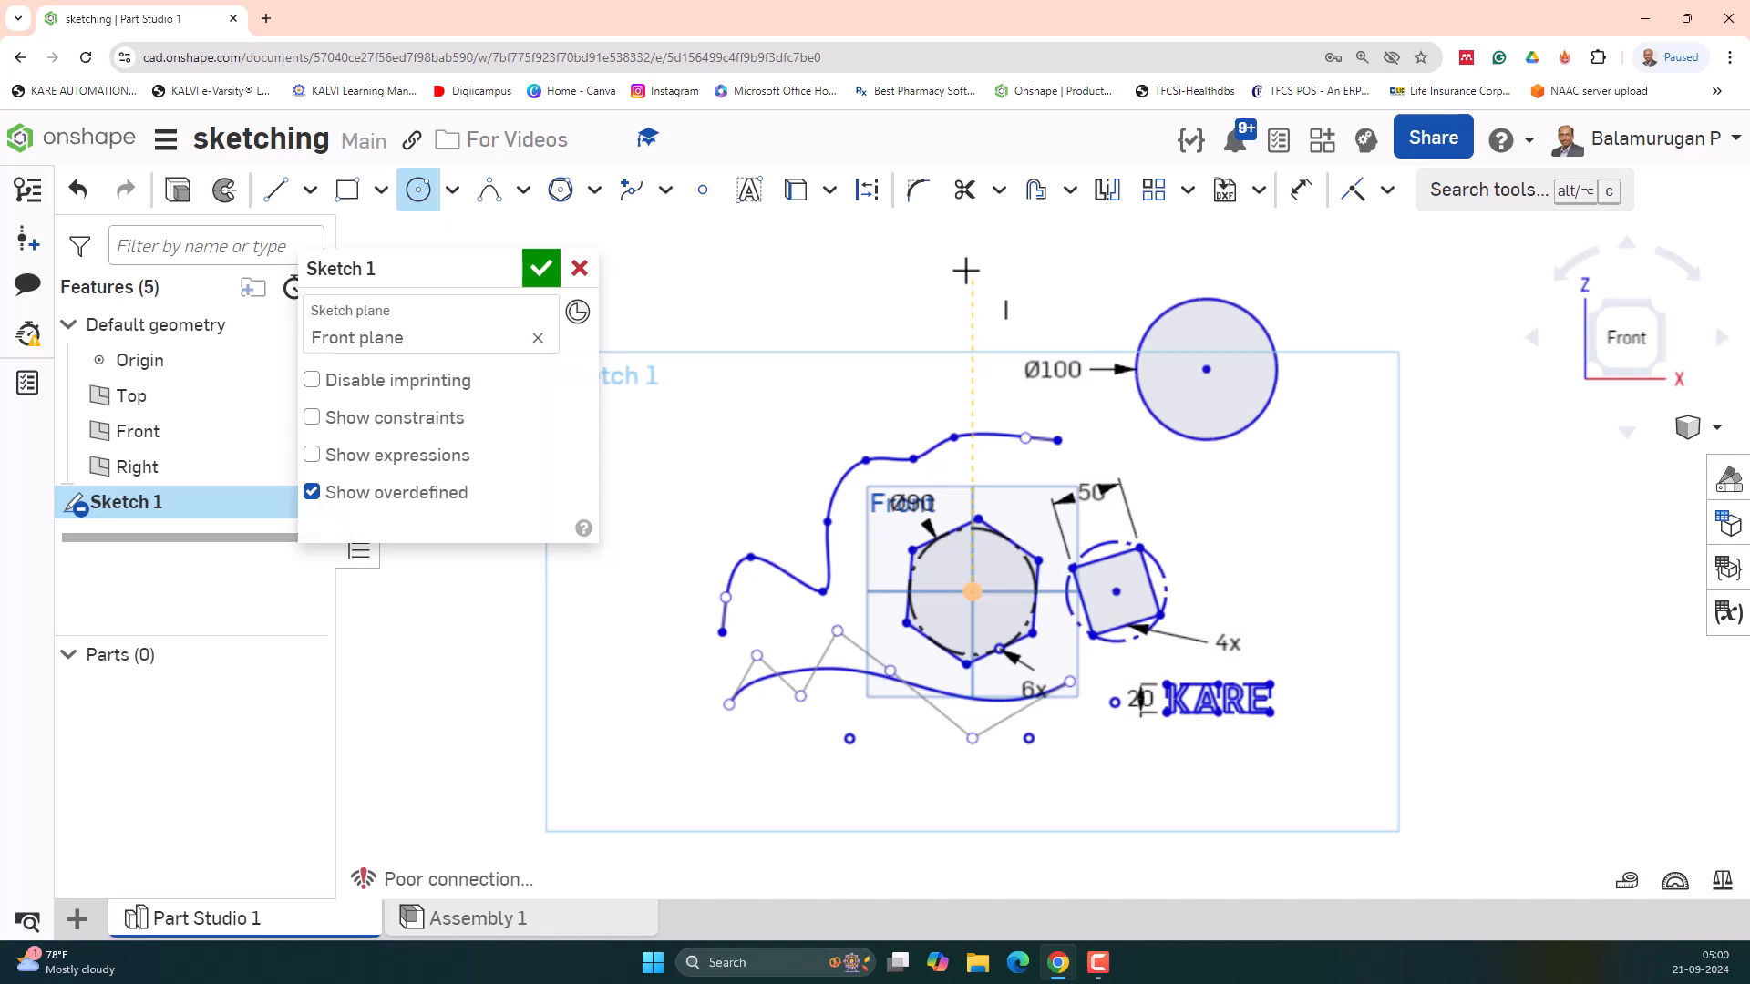
# - Convert the 100 mm circle to construction geometry and back to regular geometry
pyautogui.click(1159, 316)
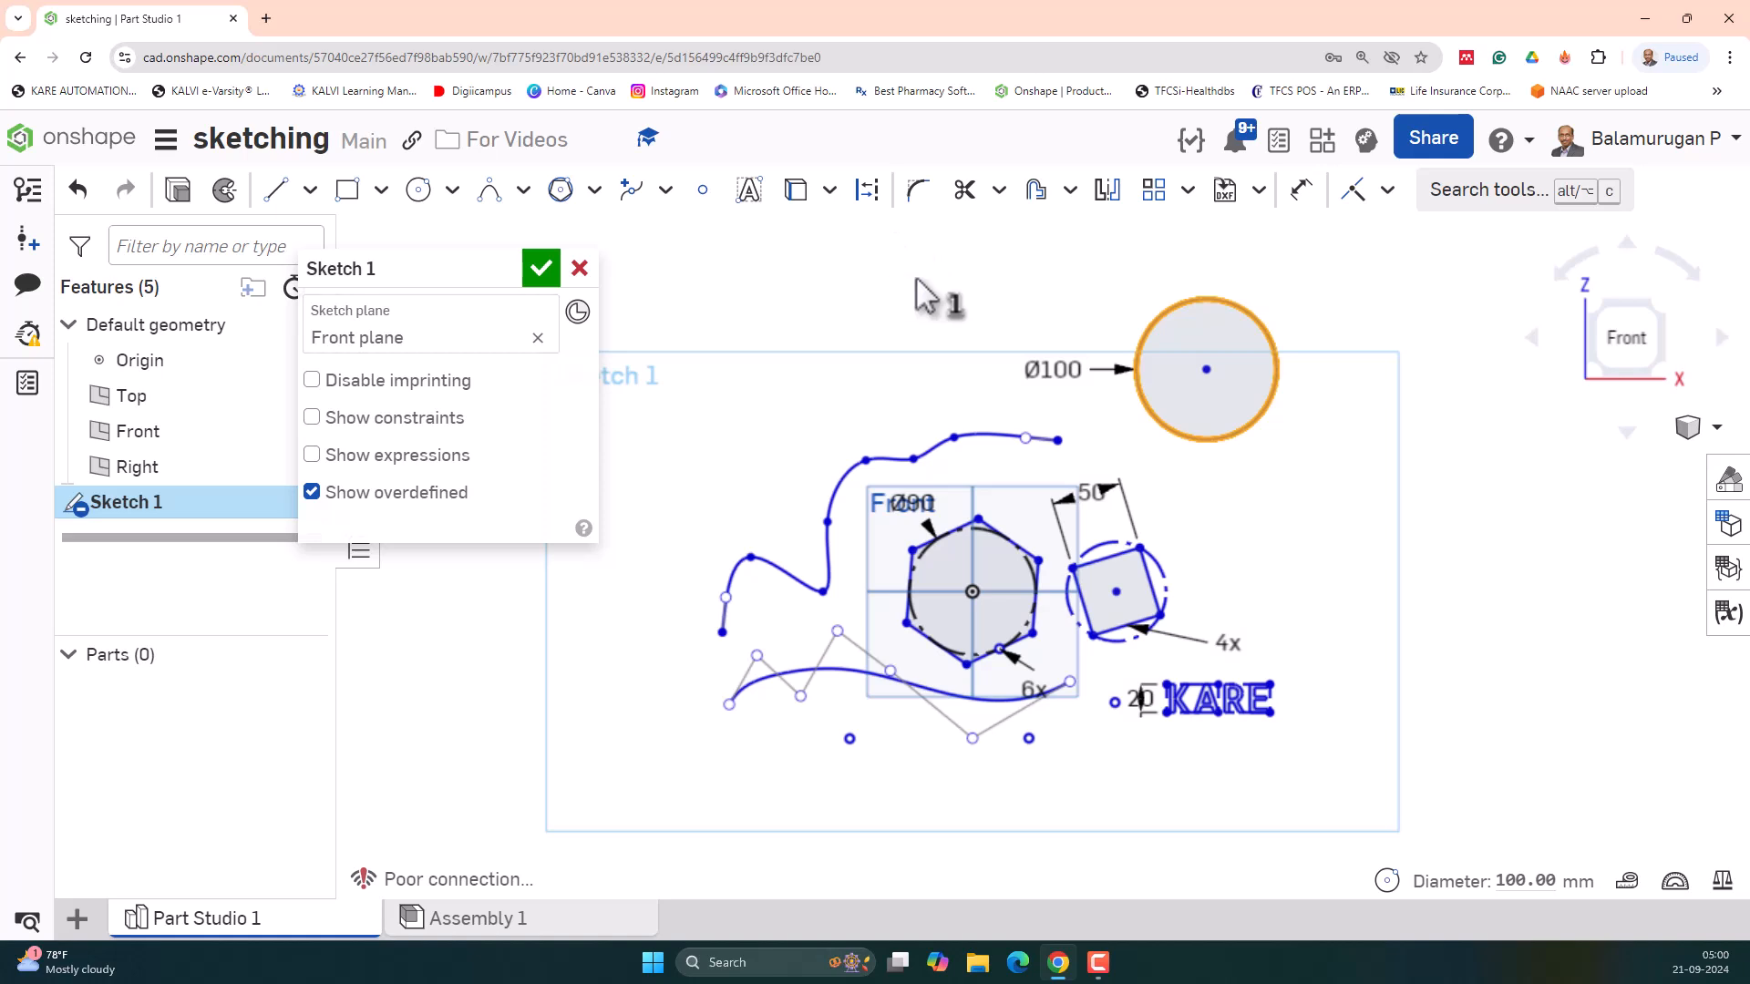
pyautogui.click(867, 190)
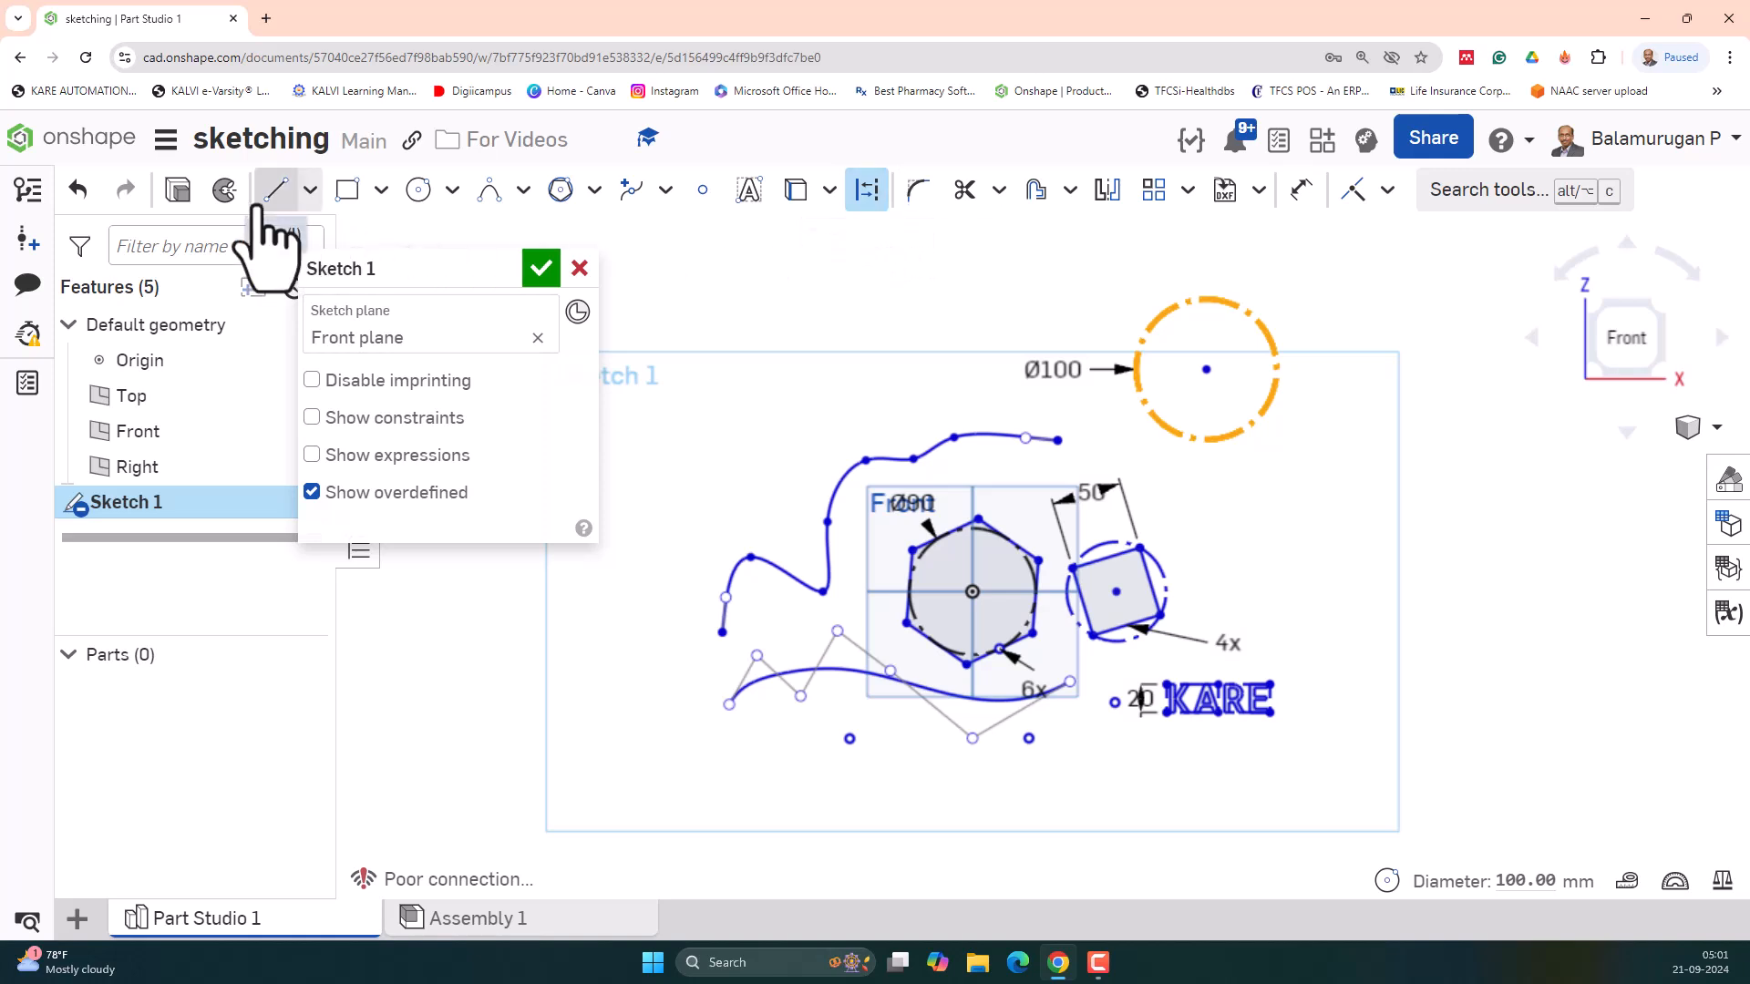
pyautogui.click(864, 187)
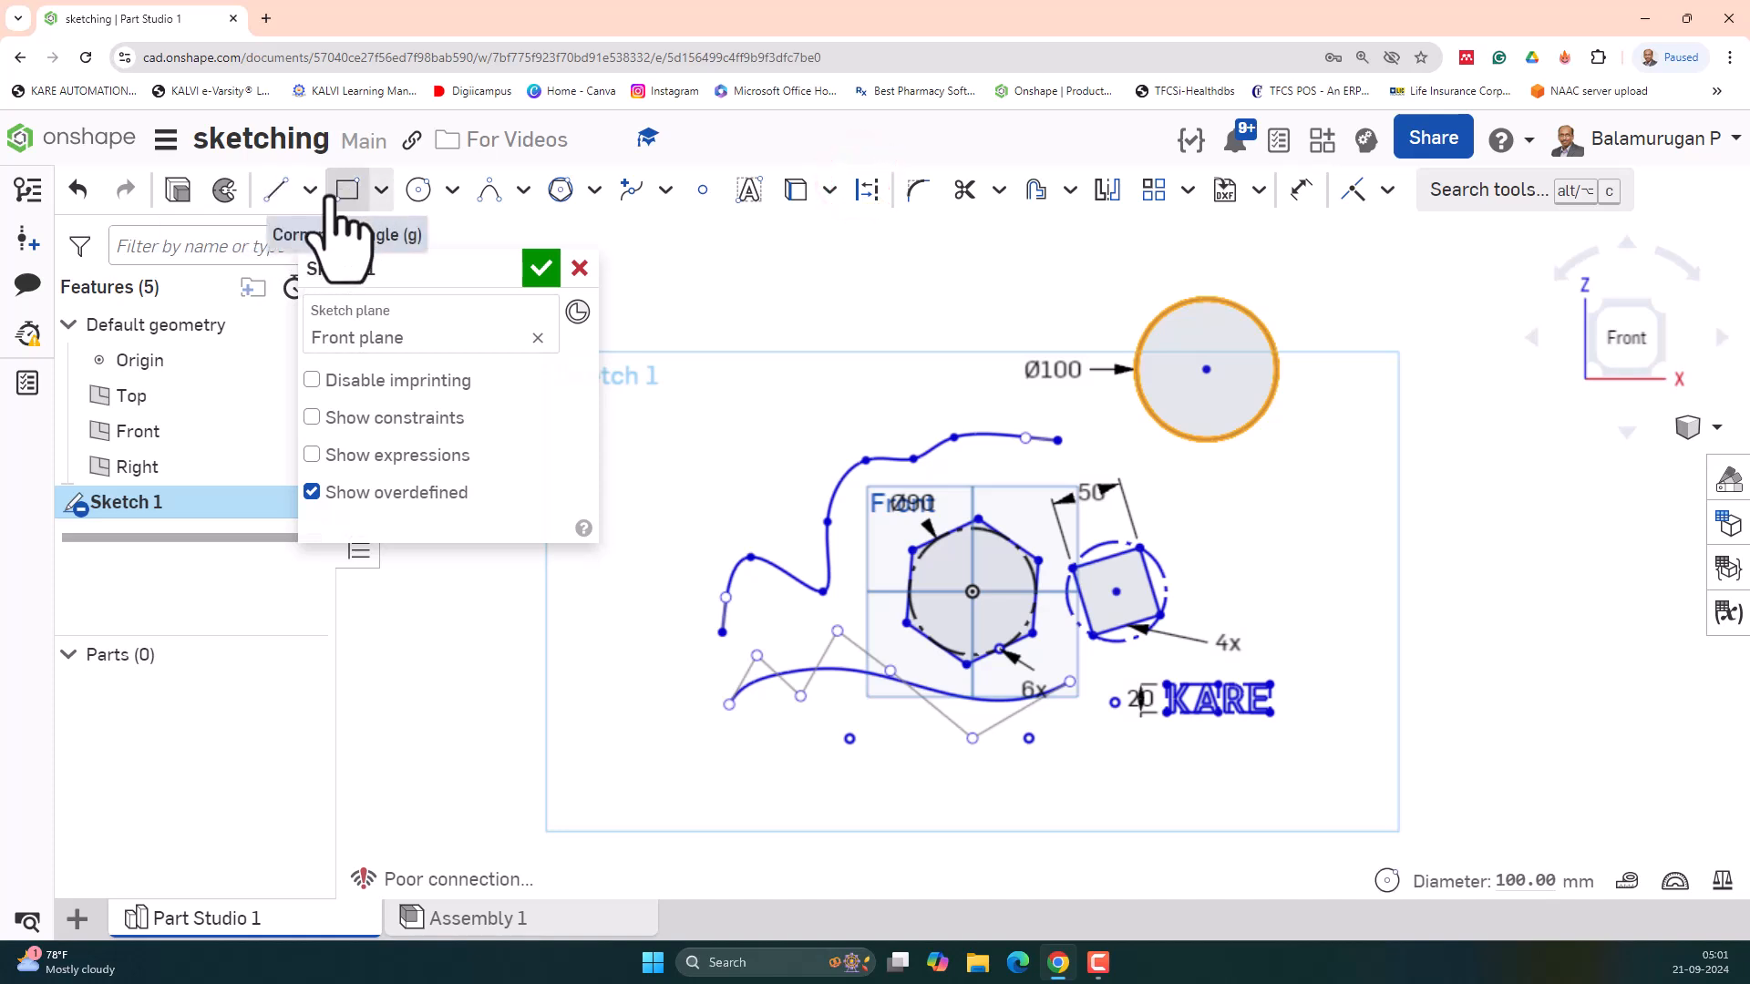
# - Draw an open chain of five construction lines right of the square and KARE text, ending with a segment about 102 mm long
pyautogui.click(270, 189)
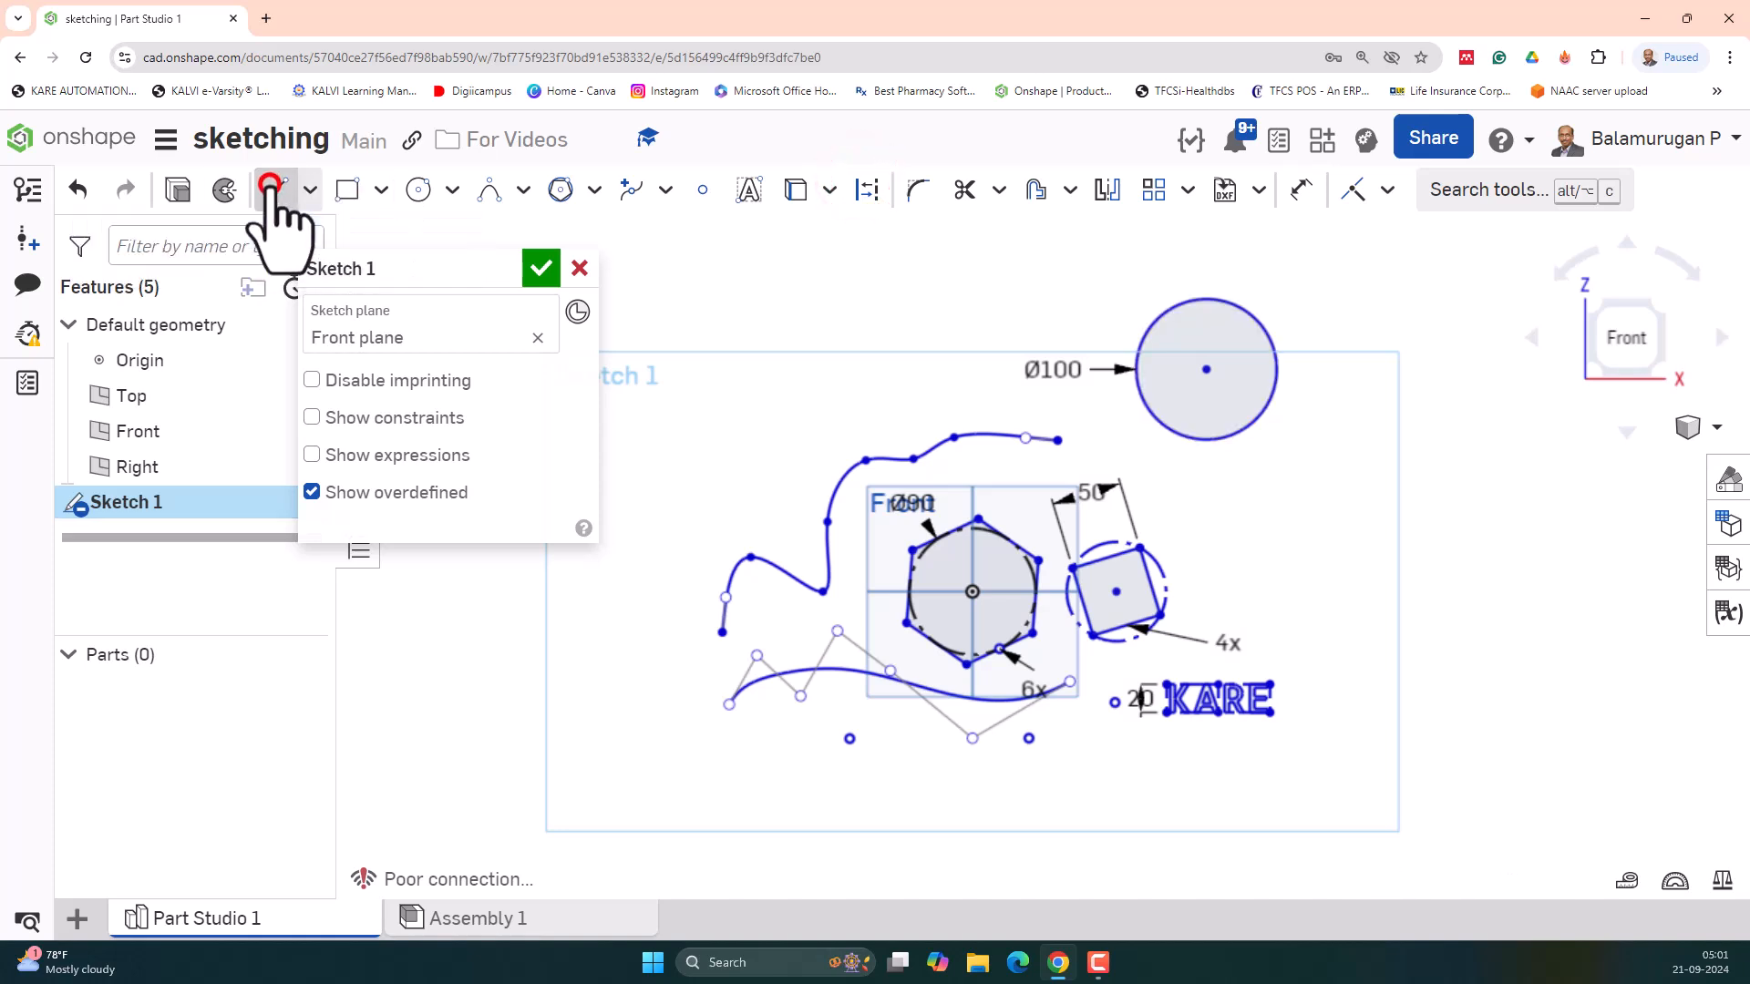
pyautogui.click(866, 190)
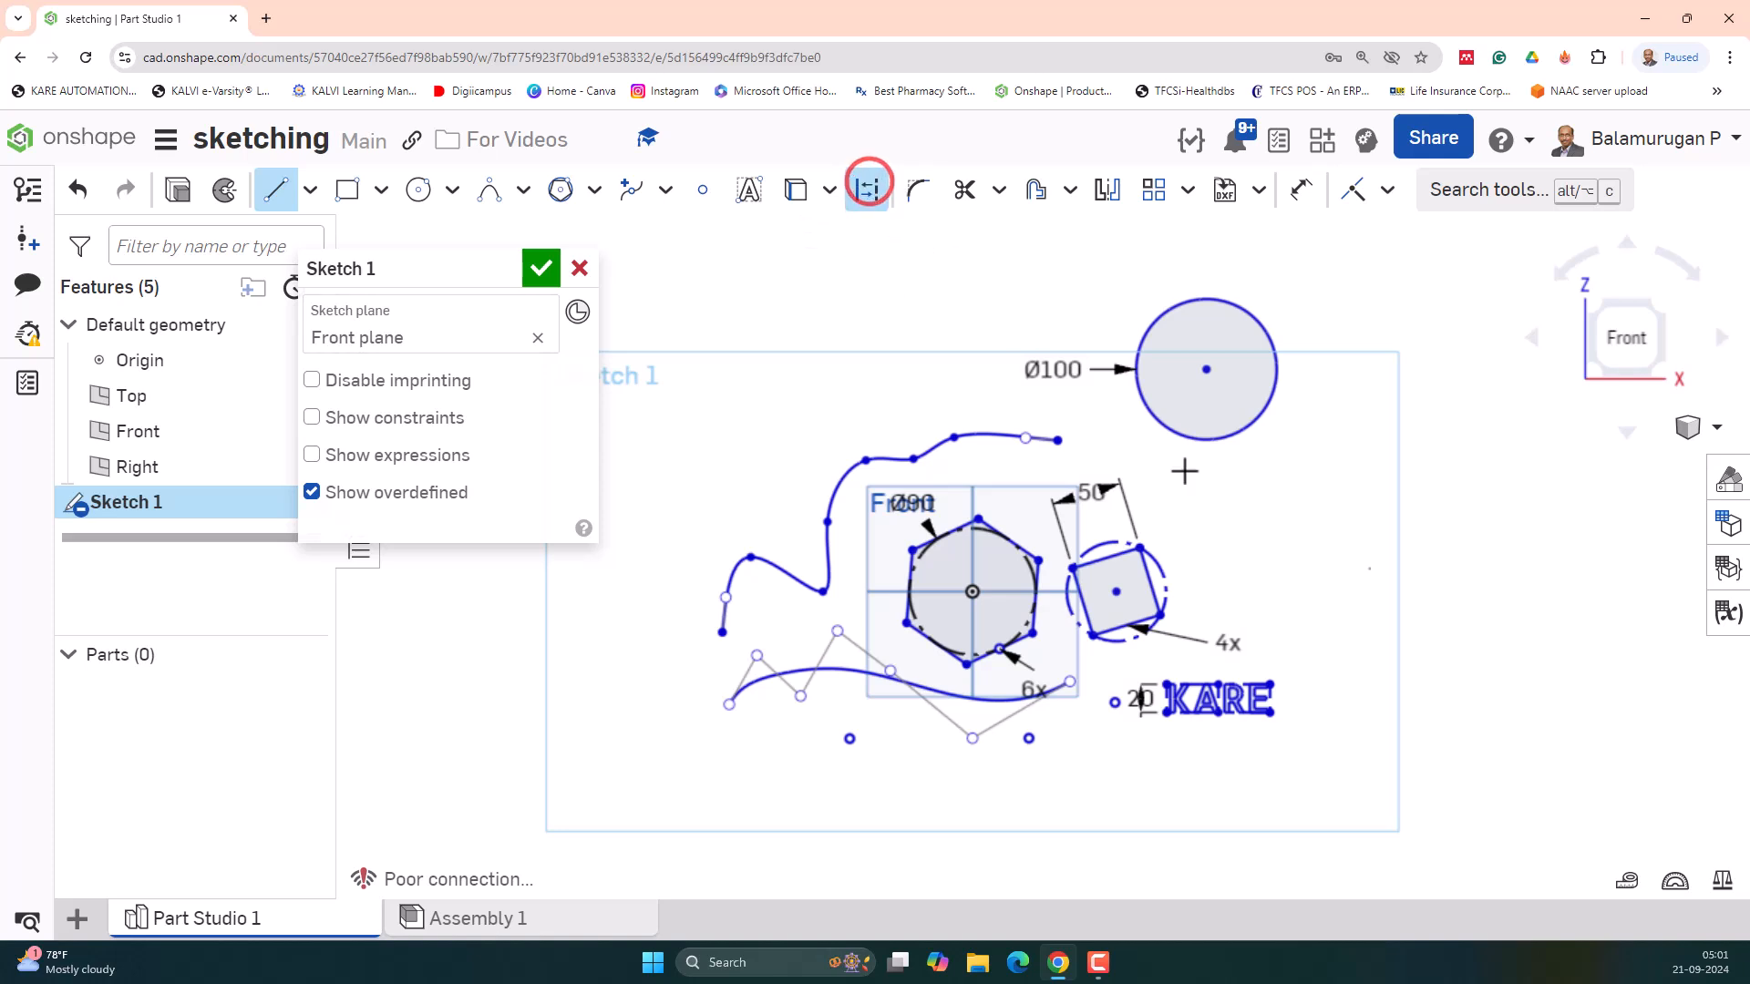
pyautogui.click(1328, 510)
pyautogui.click(1573, 511)
pyautogui.click(1558, 727)
pyautogui.click(1438, 684)
pyautogui.click(1472, 592)
pyautogui.click(1330, 579)
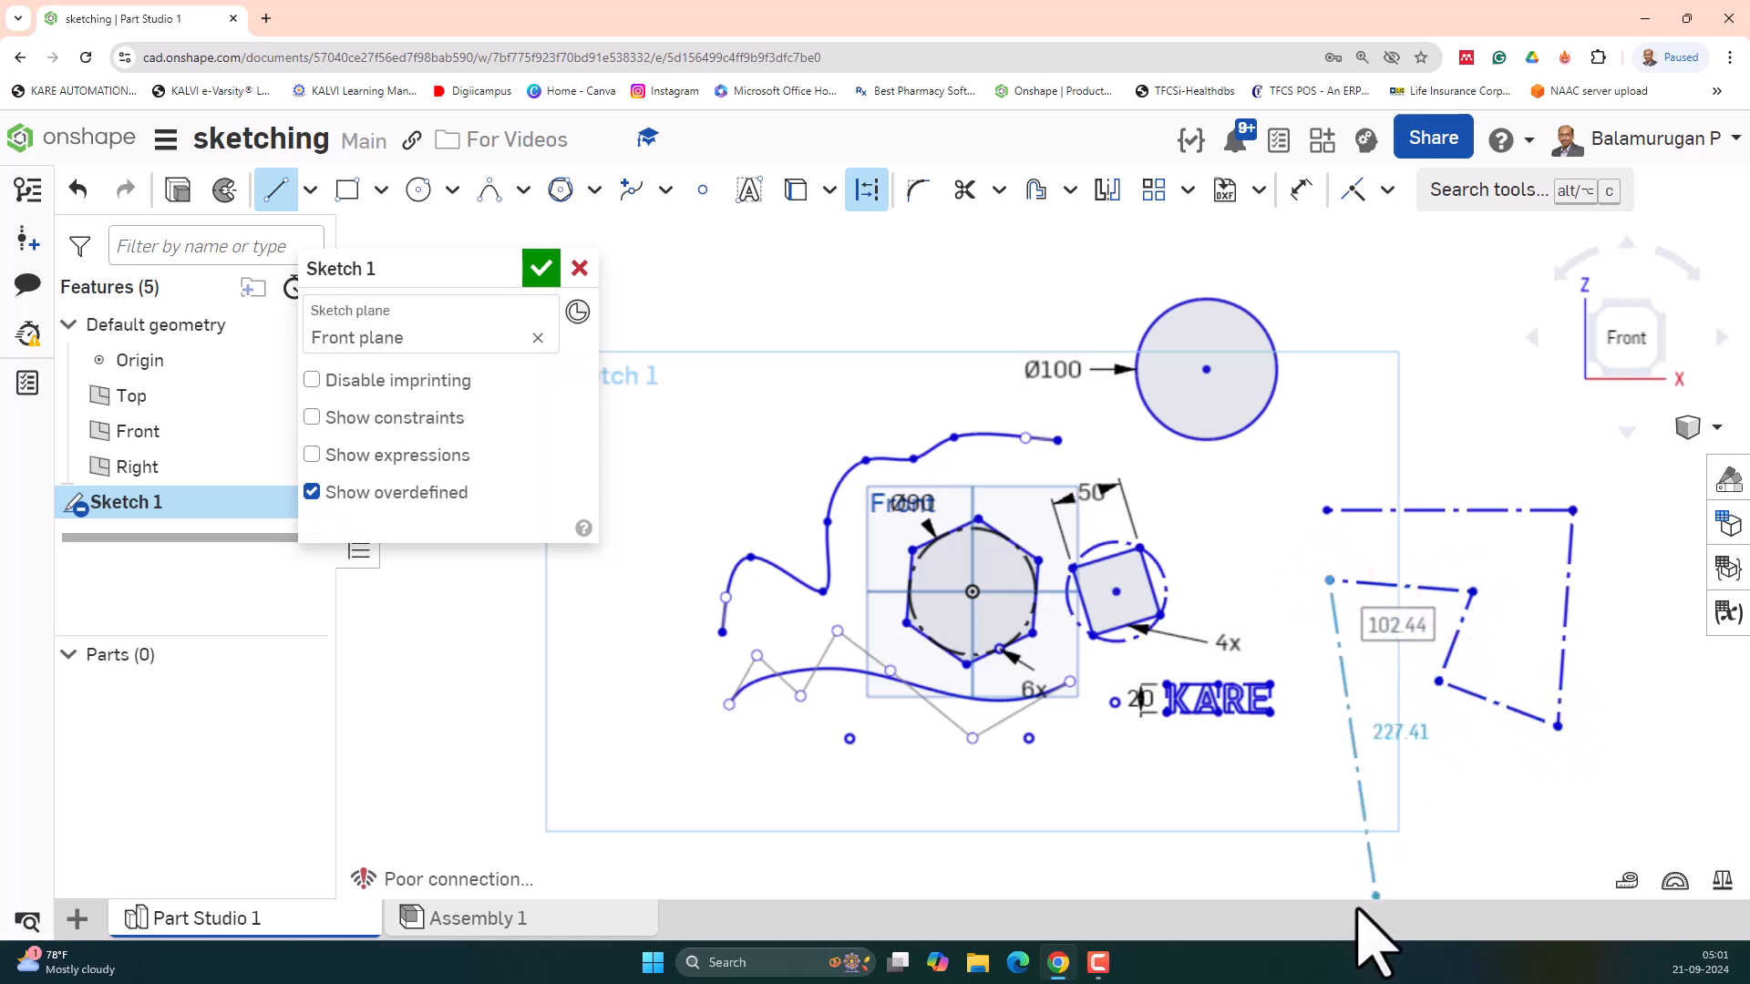
pyautogui.press('Escape')
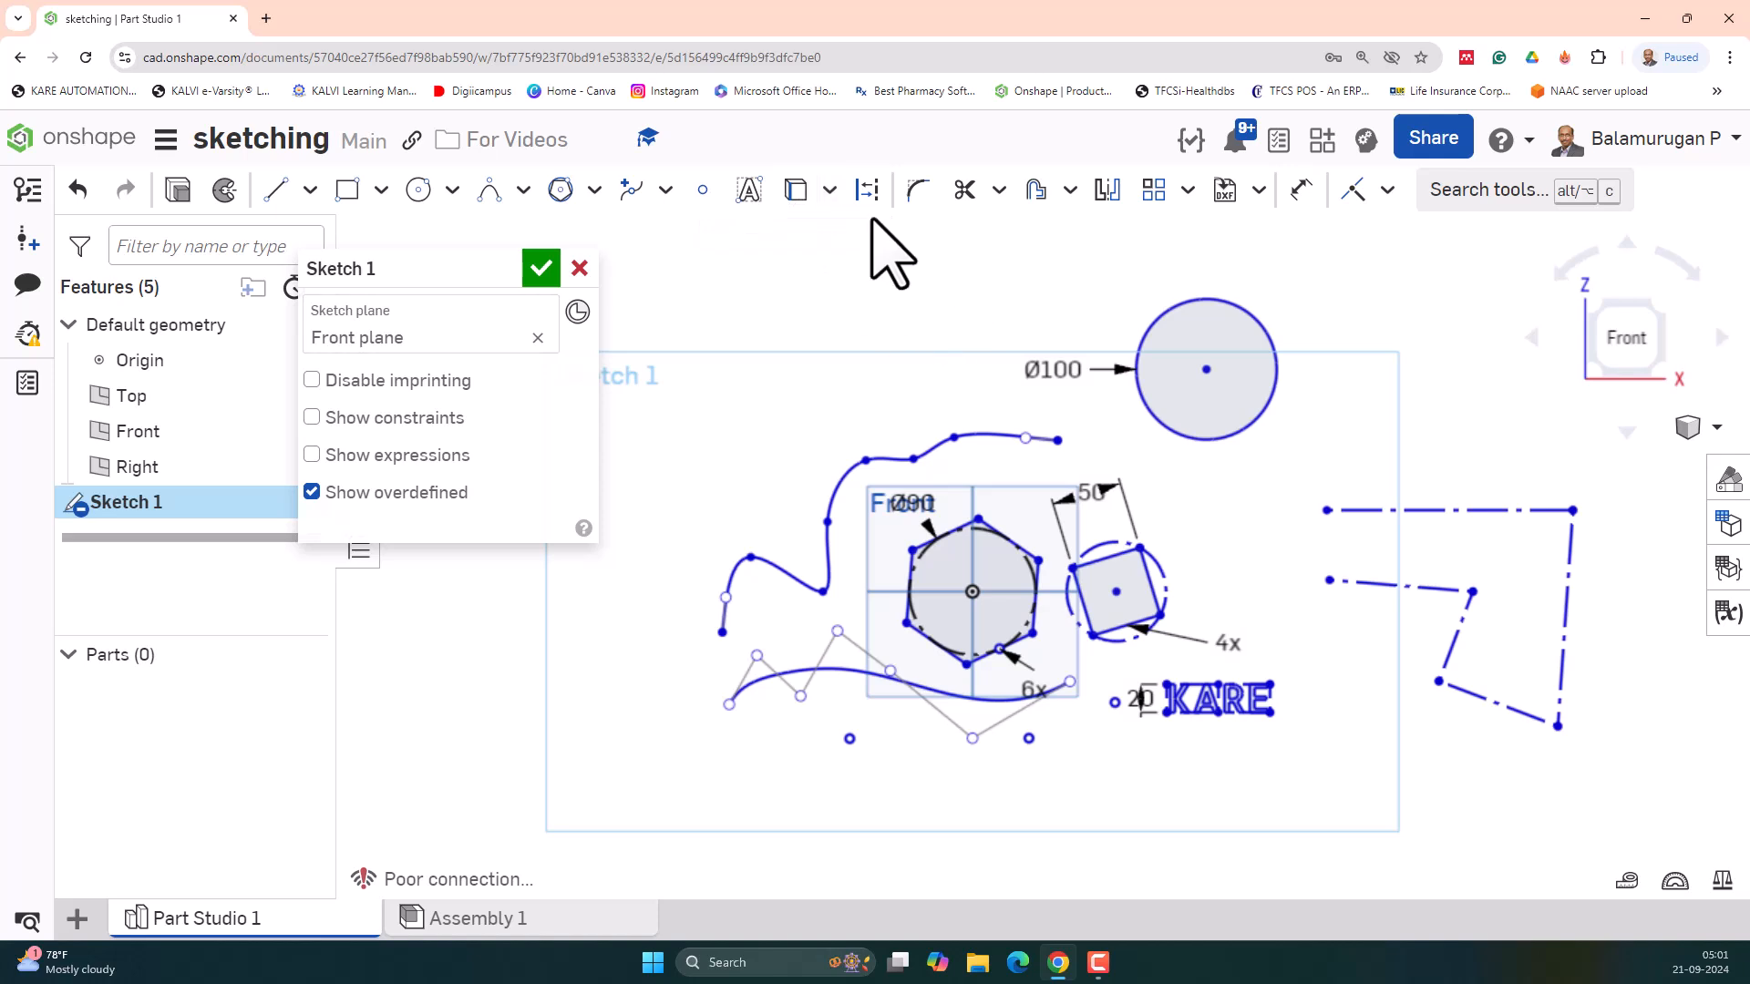